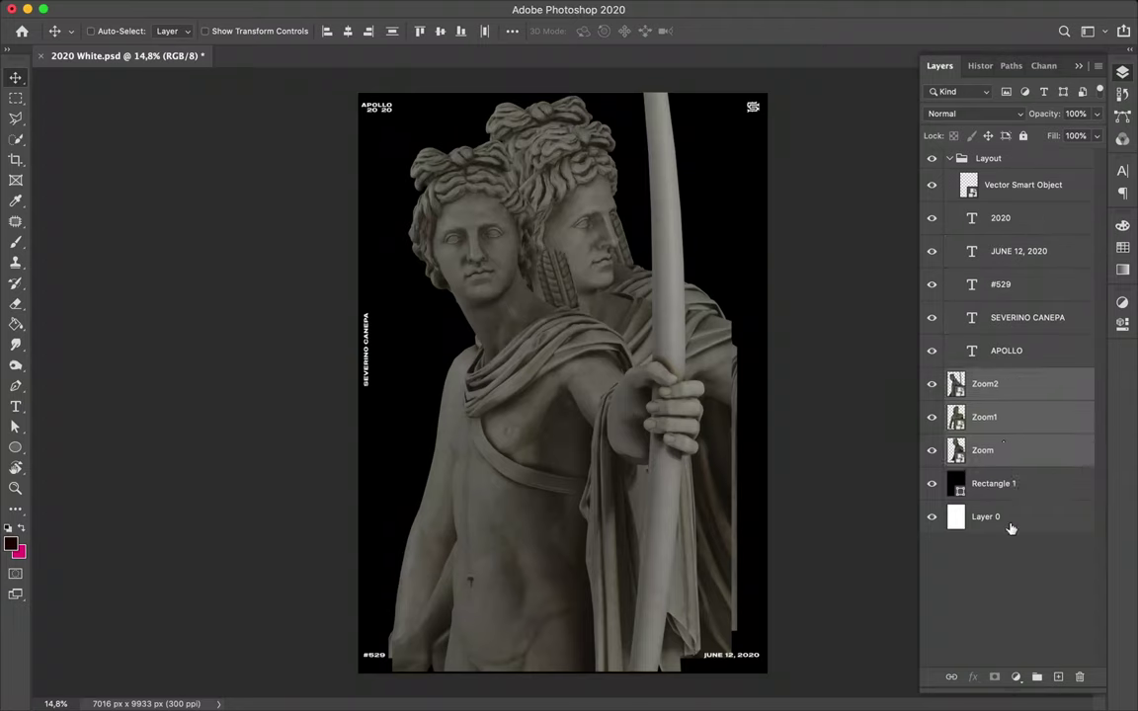
# Add a Levels adjustment that brightens the statue and raises its contrast.
pyautogui.click(1028, 452)
pyautogui.moveTo(1084, 464); pyautogui.dragTo(1027, 464)
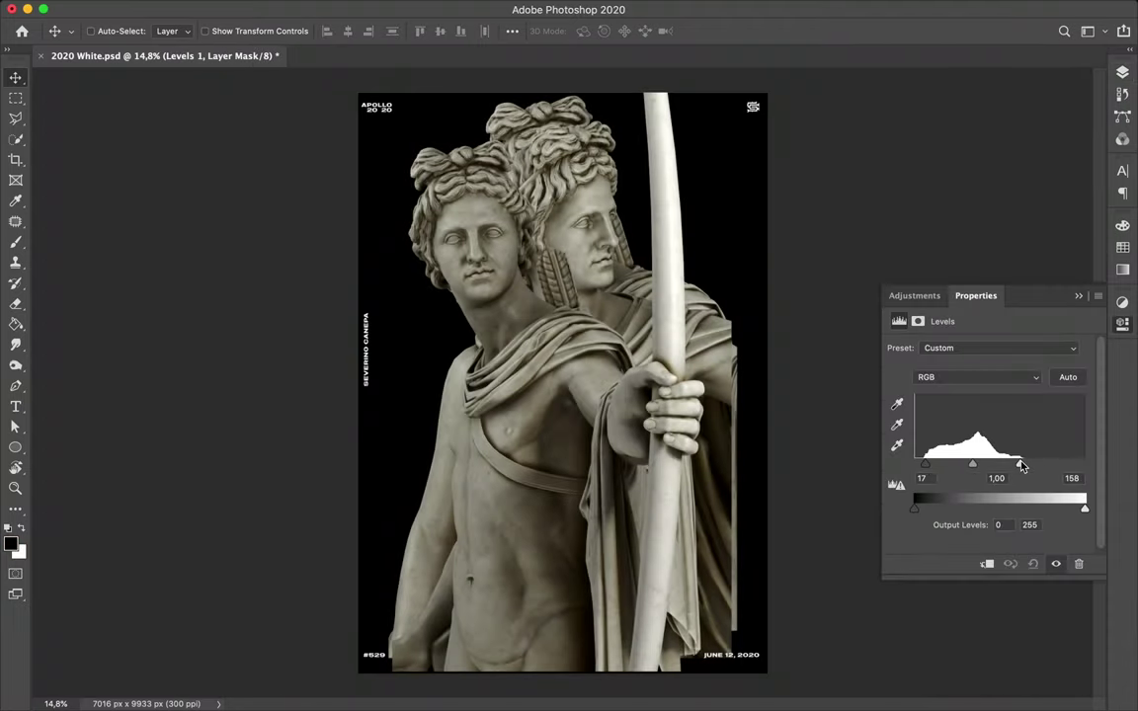
pyautogui.moveTo(974, 464)
pyautogui.mouseDown()
pyautogui.moveTo(939, 468)
pyautogui.moveTo(974, 467)
pyautogui.mouseUp()
# Add a Color Balance adjustment shifting the statue toward cyan and its hue toward purple.
pyautogui.press('F7')
pyautogui.click(1015, 676)
pyautogui.click(1053, 546)
pyautogui.moveTo(967, 383); pyautogui.dragTo(920, 383)
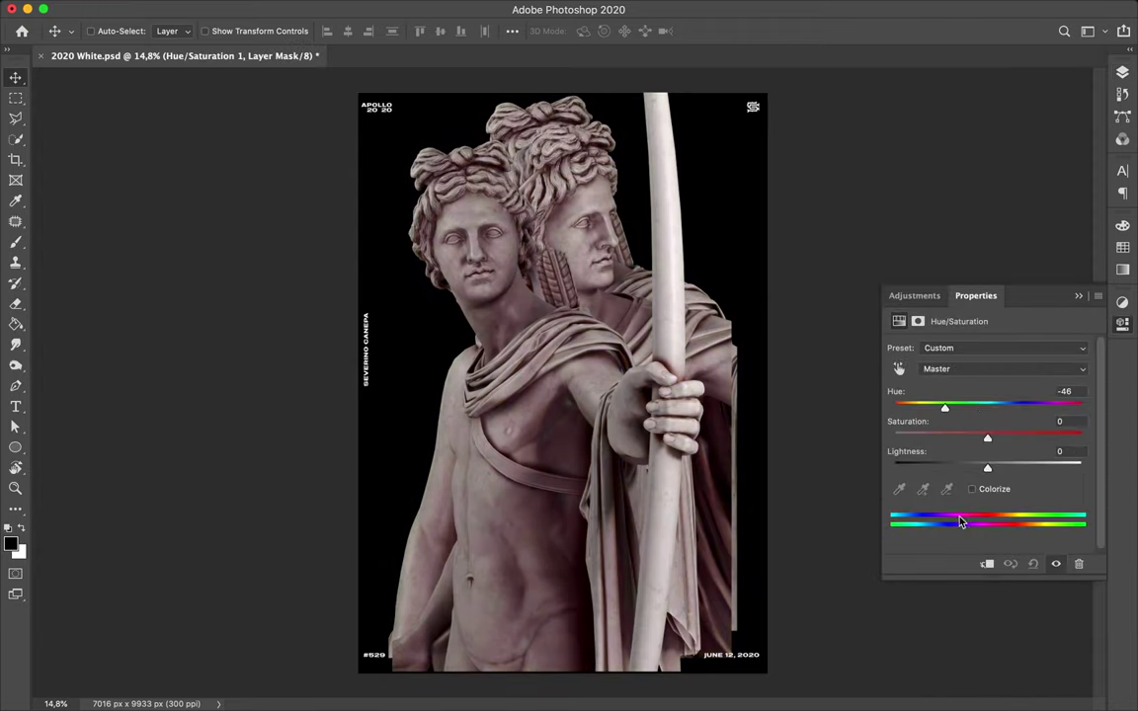
pyautogui.moveTo(944, 406)
pyautogui.mouseDown()
pyautogui.moveTo(894, 407)
pyautogui.moveTo(1021, 407)
pyautogui.moveTo(921, 406)
pyautogui.mouseUp()
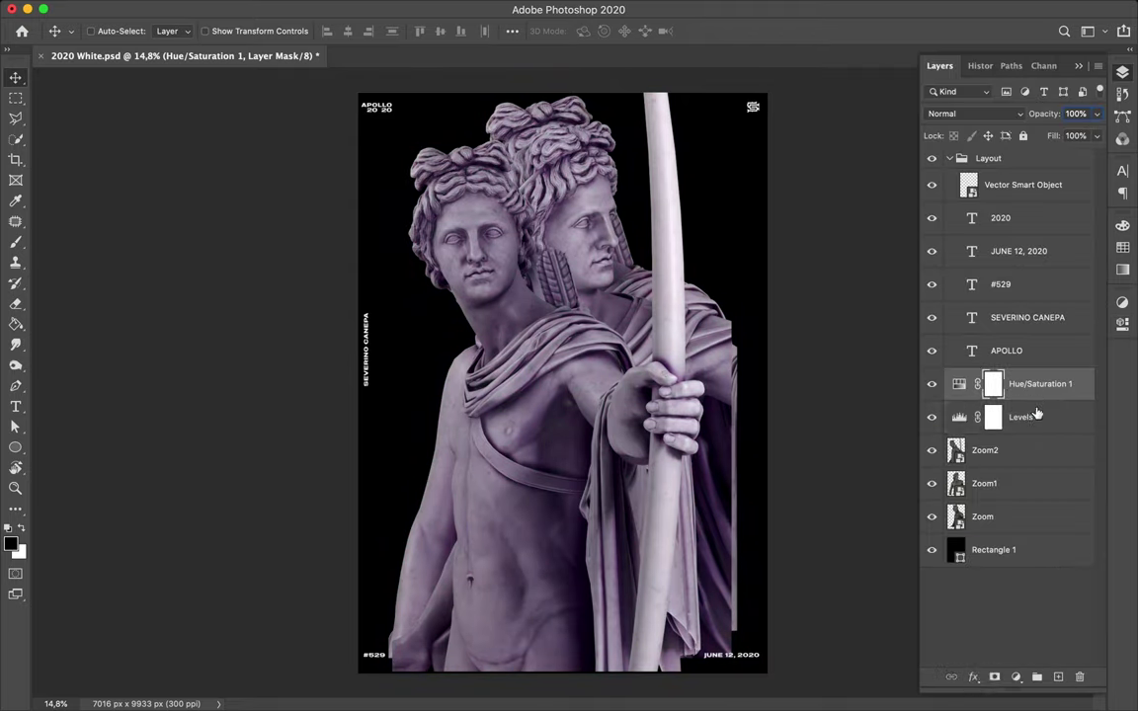
# Merge each statue copy with its adjustments into Hue/Saturation pixel layers.
pyautogui.keyDown('shift'); pyautogui.click(1037, 648); pyautogui.keyUp('shift')
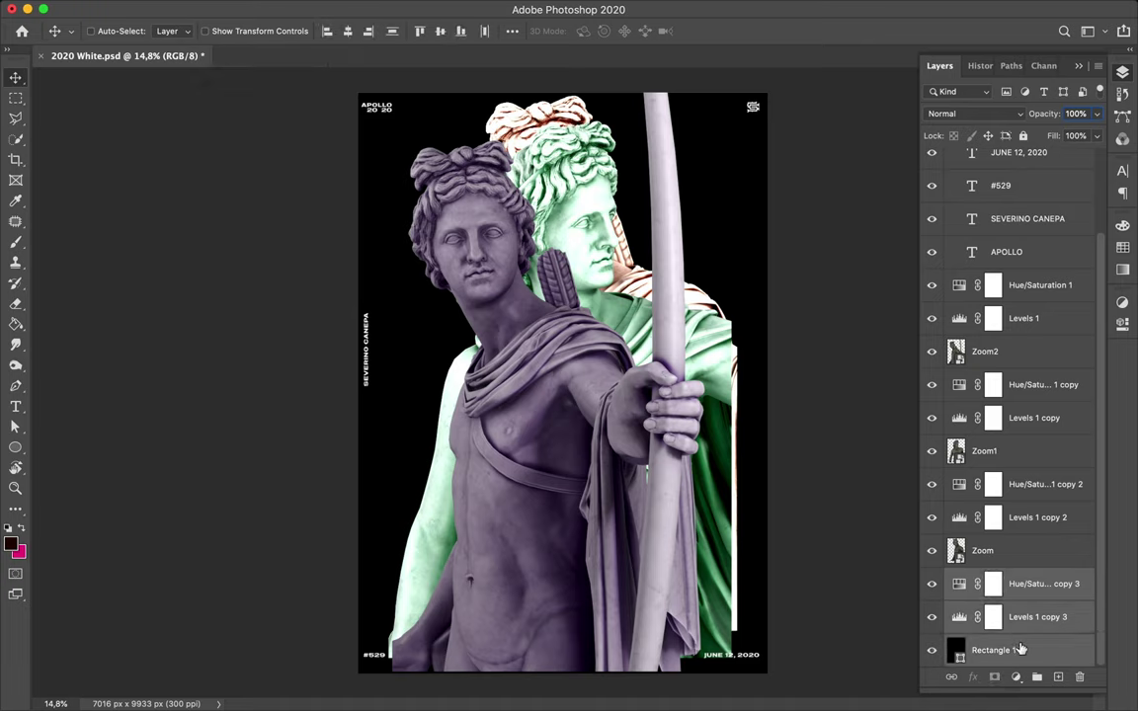
pyautogui.hotkey('ctrl', 'e')
pyautogui.hotkey('ctrl', 'e')
pyautogui.hotkey('ctrl', 'e')
pyautogui.hotkey('ctrl', 'e')
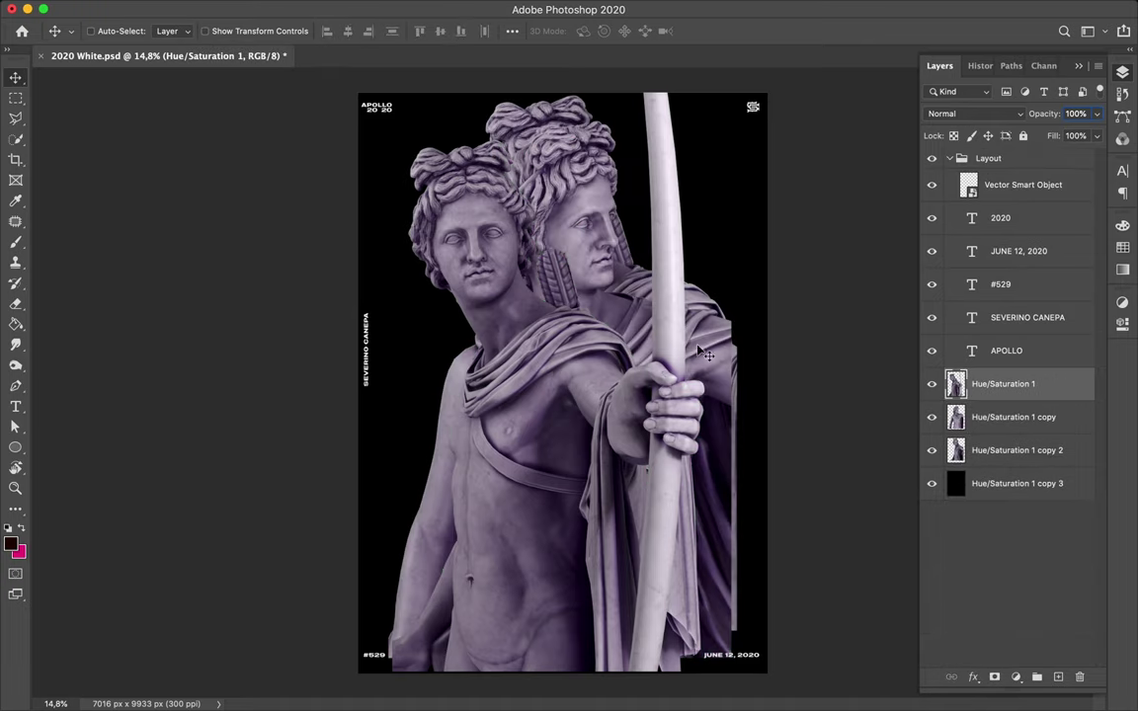
pyautogui.scroll(2, 558, 357)
pyautogui.scroll(3, 558, 357)
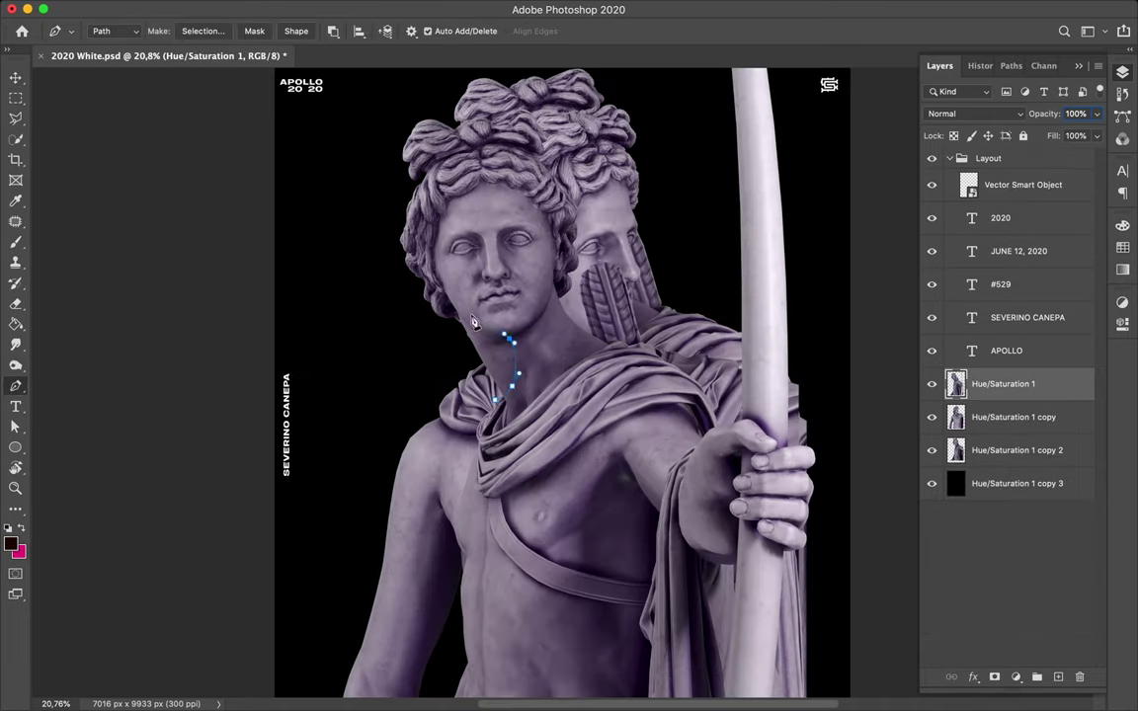
# Cut the traced head onto its own layer and move it up and left.
pyautogui.rightClick(563, 383)
pyautogui.press('Return')
pyautogui.hotkey('ctrl', 'j')
pyautogui.press('v')
pyautogui.moveTo(637, 354); pyautogui.dragTo(568, 334)
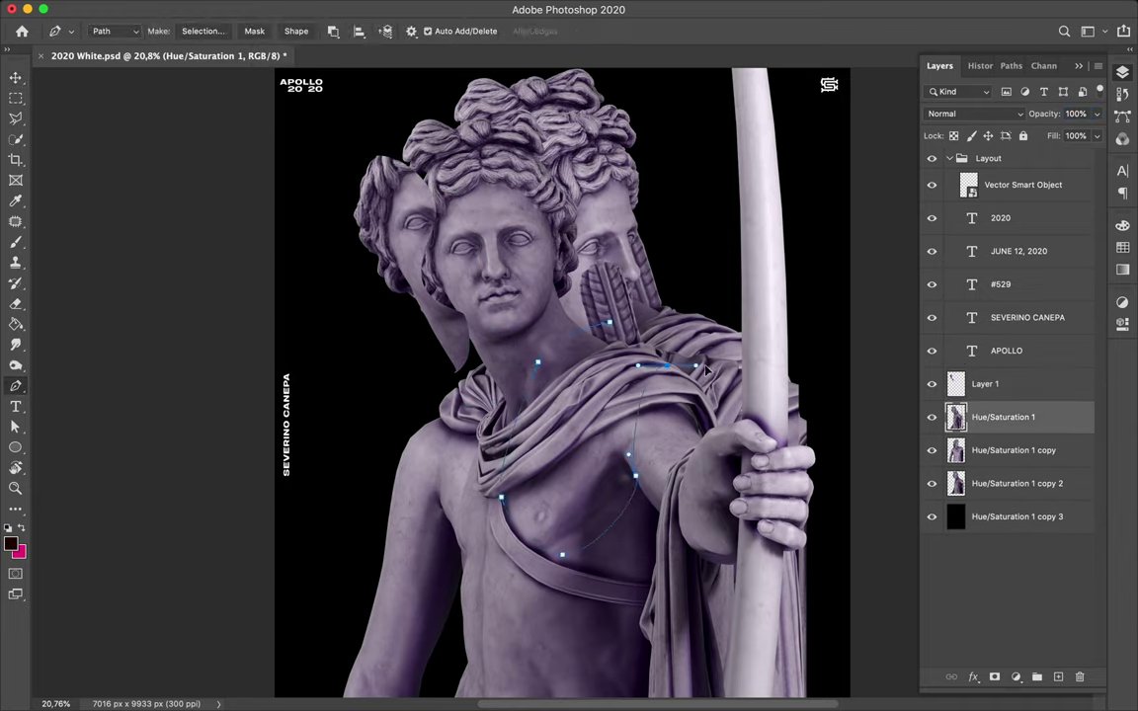
# Cut the traced chest piece onto a new layer and shift it aside.
pyautogui.hotkey('ctrl', 'Return')
pyautogui.hotkey('ctrl', 'j')
pyautogui.press('v')
pyautogui.moveTo(583, 385); pyautogui.dragTo(545, 334)
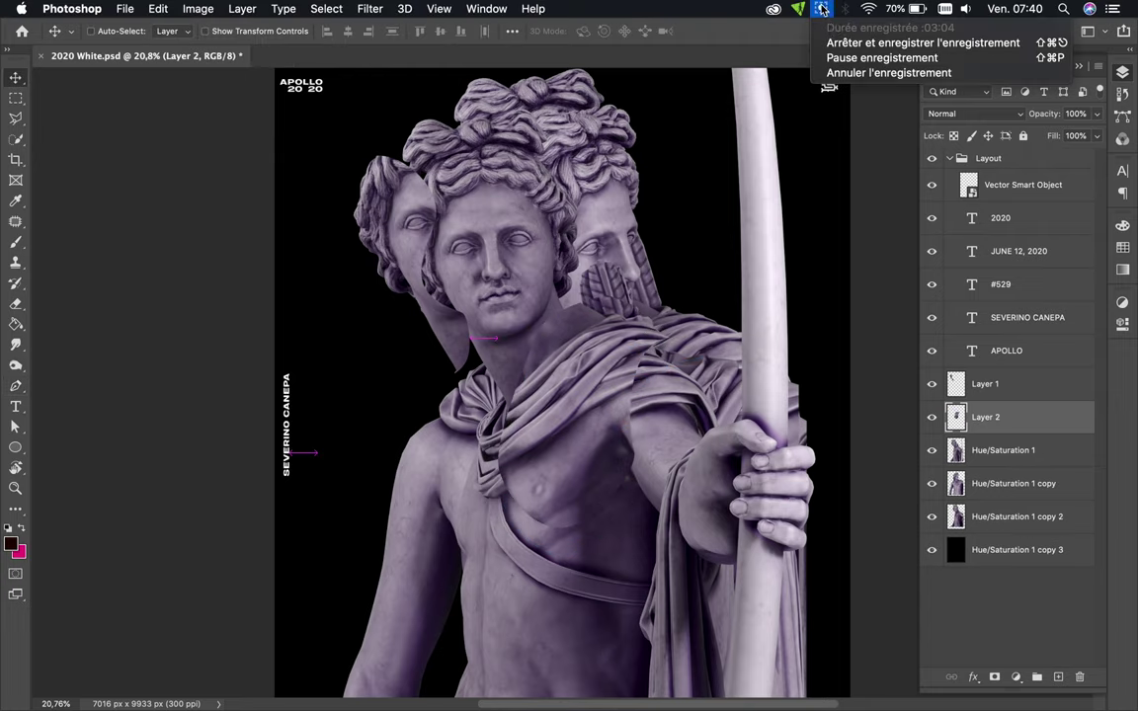
# Shift Hue/Saturation 1 copy right, hide the top statue, and select the next copy.
pyautogui.moveTo(663, 443)
pyautogui.mouseDown()
pyautogui.moveTo(532, 289)
pyautogui.moveTo(752, 272)
pyautogui.mouseUp()
pyautogui.click(931, 449)
pyautogui.click(1012, 483)
pyautogui.press('p')
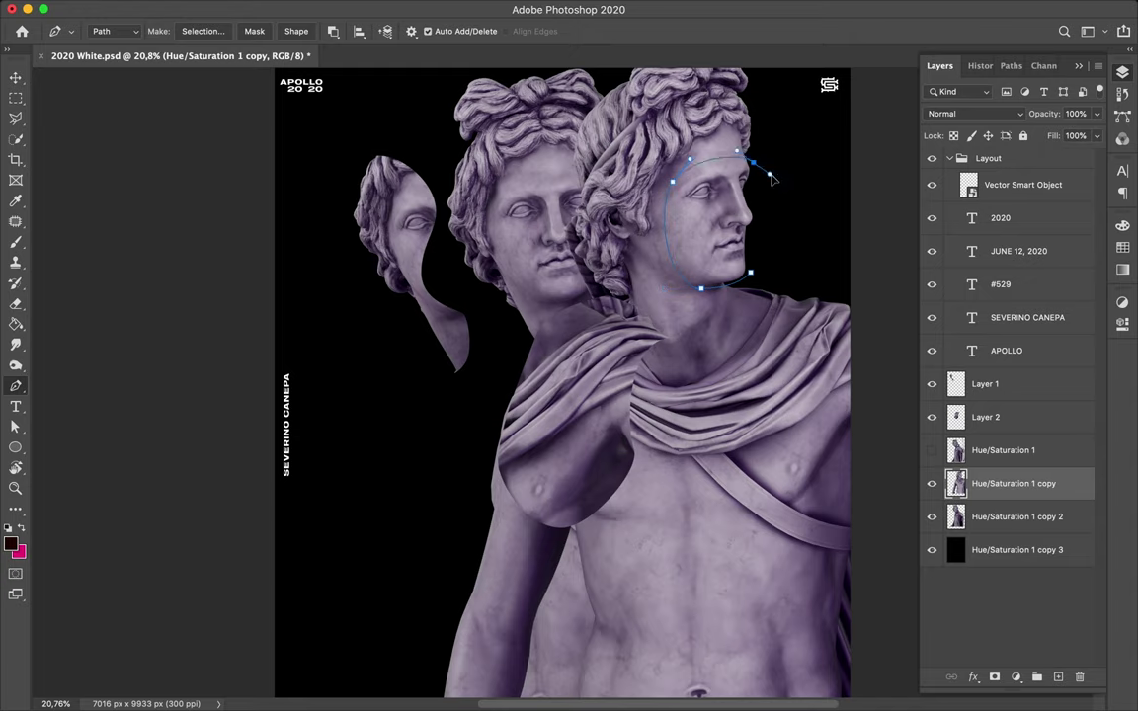
# Cut the face onto its own layer, move it left, and nudge the statue copy up-left.
pyautogui.hotkey('ctrl', 'Return')
pyautogui.hotkey('ctrl', 'j')
pyautogui.press('v')
pyautogui.moveTo(688, 210); pyautogui.dragTo(476, 259)
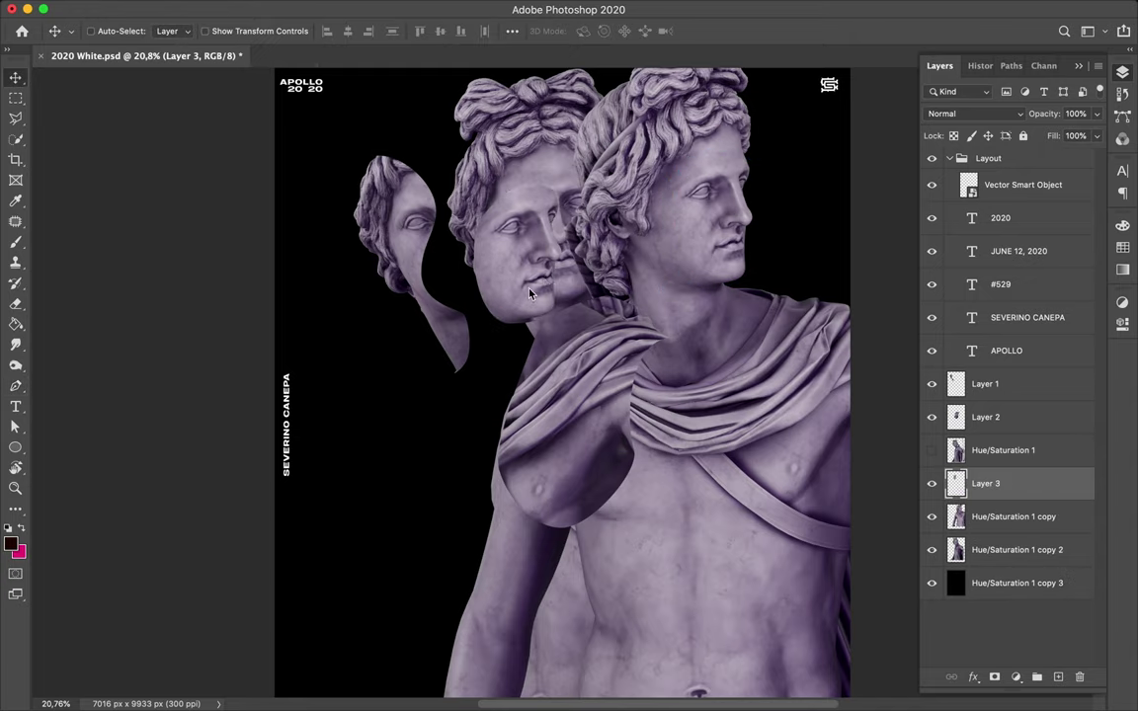
pyautogui.click(1012, 517)
pyautogui.moveTo(691, 210); pyautogui.dragTo(650, 158)
# Cut a traced torso piece toward the left edge and shift the statue copy down-right.
pyautogui.press('p')
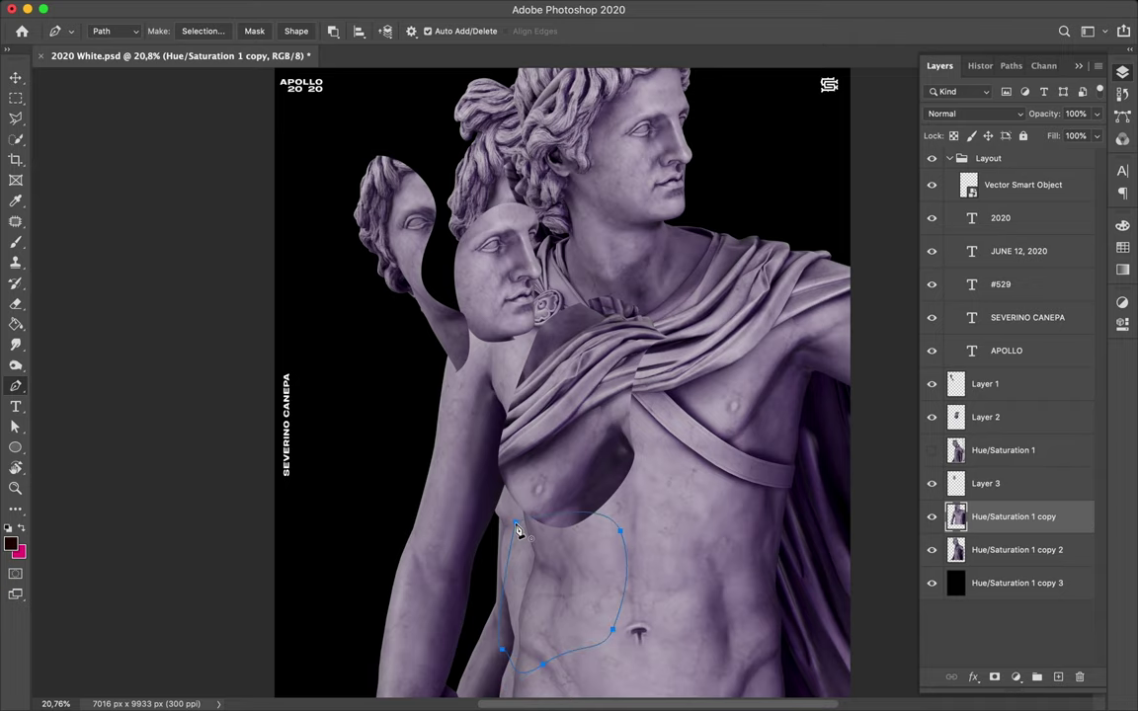
pyautogui.hotkey('ctrl', 'Return')
pyautogui.hotkey('ctrl', 'j')
pyautogui.press('v')
pyautogui.moveTo(563, 572); pyautogui.dragTo(376, 444)
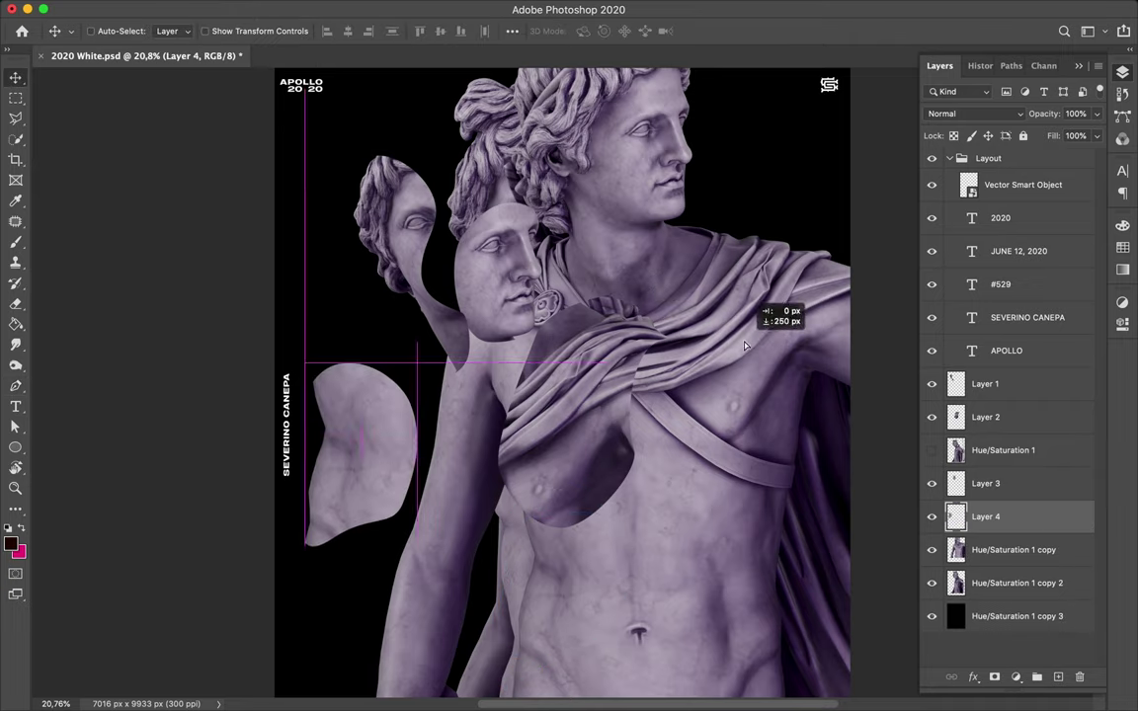
pyautogui.click(1012, 549)
pyautogui.moveTo(739, 338); pyautogui.dragTo(783, 422)
# Cut a circular eye piece with the Elliptical Marquee and shift the statue copy right.
pyautogui.press('m')
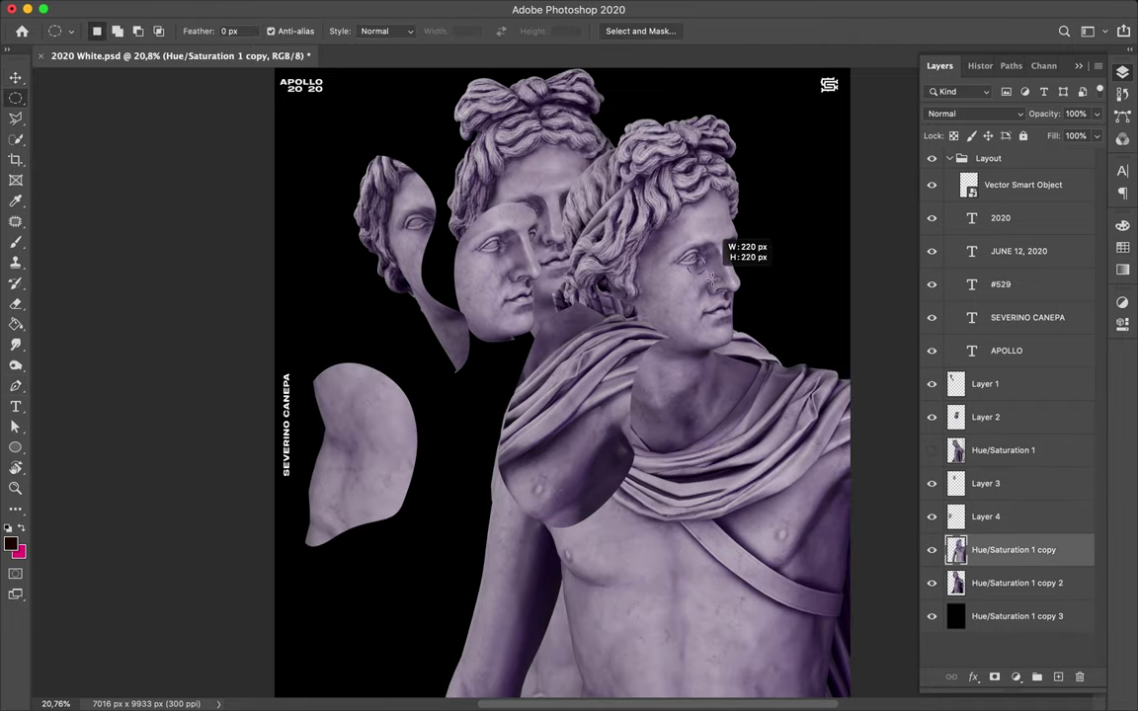
pyautogui.hotkey('ctrl', 'j')
pyautogui.press('v')
pyautogui.moveTo(726, 293); pyautogui.dragTo(827, 301)
pyautogui.click(1012, 583)
pyautogui.moveTo(692, 208); pyautogui.dragTo(775, 212)
pyautogui.press('p')
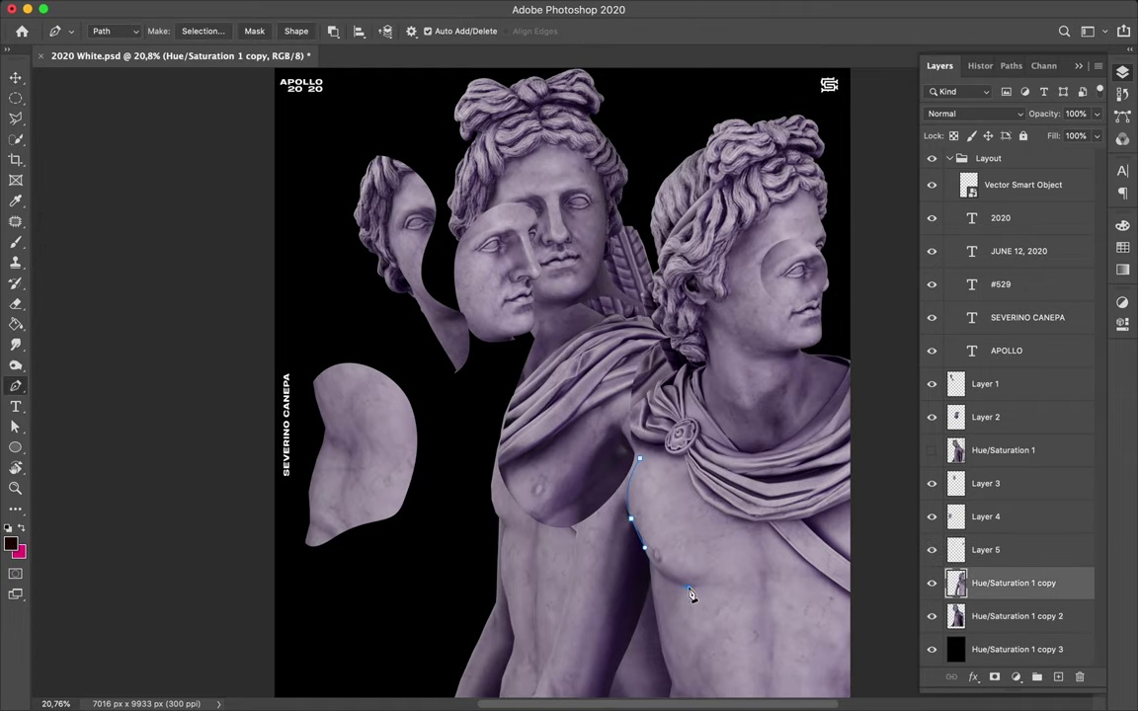
pyautogui.rightClick(633, 480)
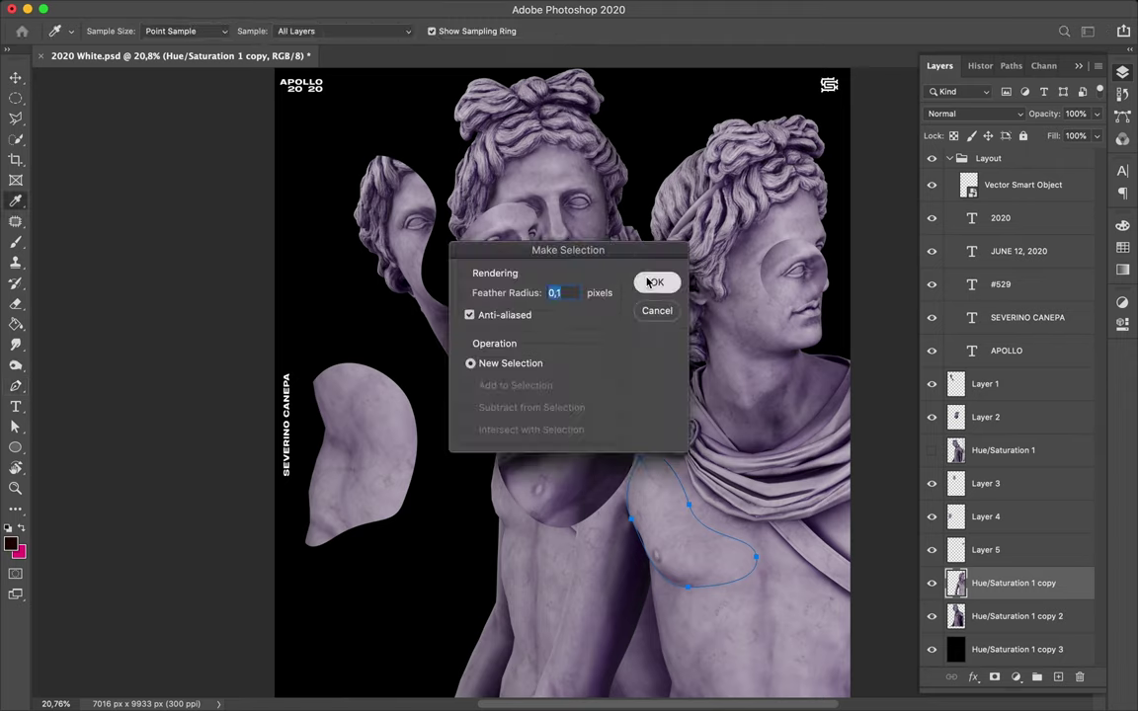
# Cut the chest piece to the left, hide the second statue copy, shift the third right.
pyautogui.press('Return')
pyautogui.hotkey('ctrl', 'j')
pyautogui.press('v')
pyautogui.moveTo(633, 480); pyautogui.dragTo(416, 484)
pyautogui.click(948, 615)
pyautogui.click(1018, 649)
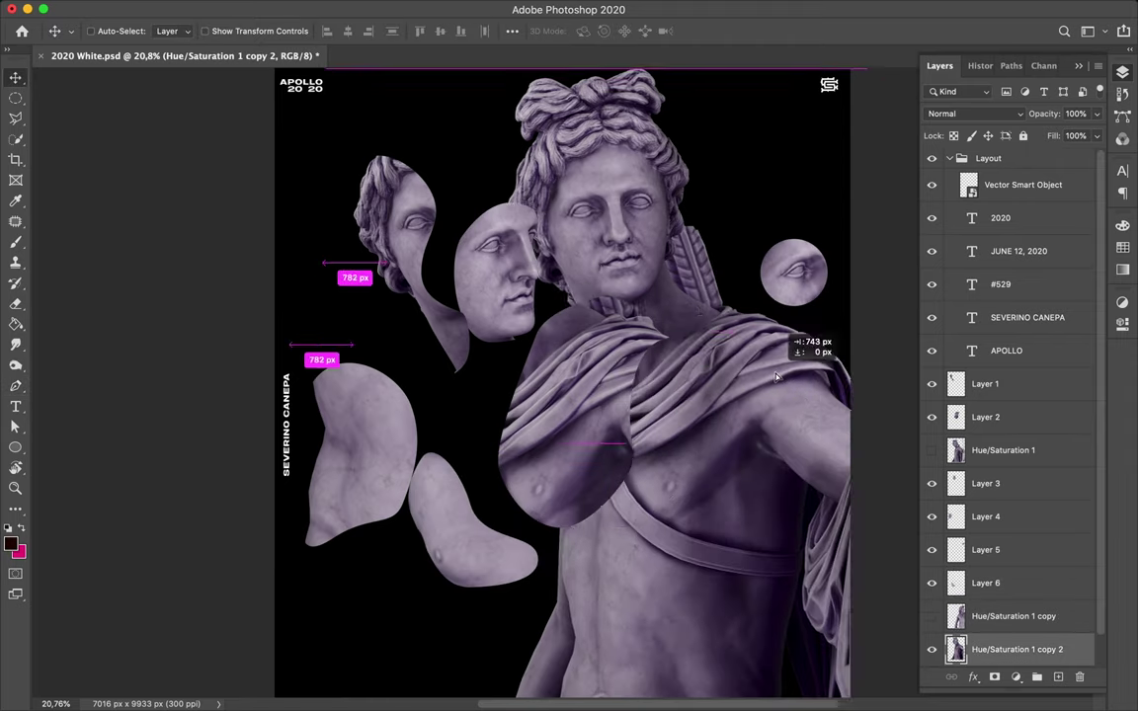
pyautogui.moveTo(706, 337); pyautogui.dragTo(790, 351)
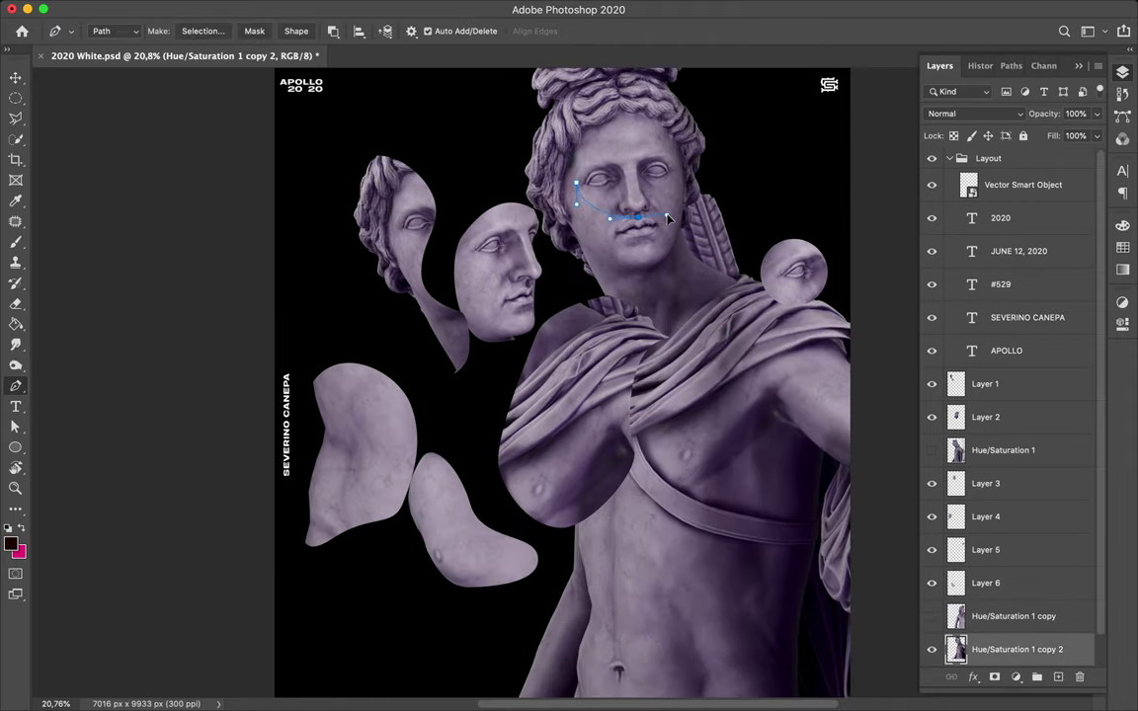
# Cut the upper face onto a layer near the top and shift the statue copy right and up.
pyautogui.rightClick(582, 207)
pyautogui.press('Return')
pyautogui.hotkey('ctrl', 'j')
pyautogui.press('v')
pyautogui.moveTo(593, 272); pyautogui.dragTo(425, 219)
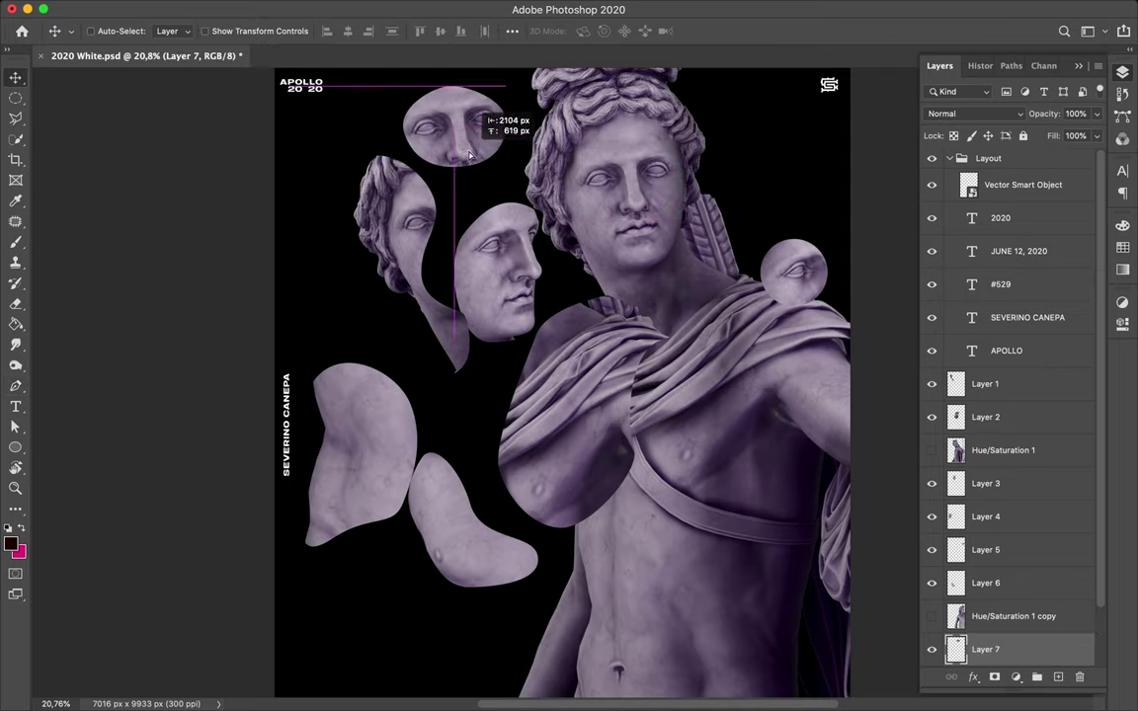
pyautogui.moveTo(681, 307); pyautogui.dragTo(764, 187)
# Trace the belly, cut it onto a new layer moved left, and shift the statue copy down.
pyautogui.press('p')
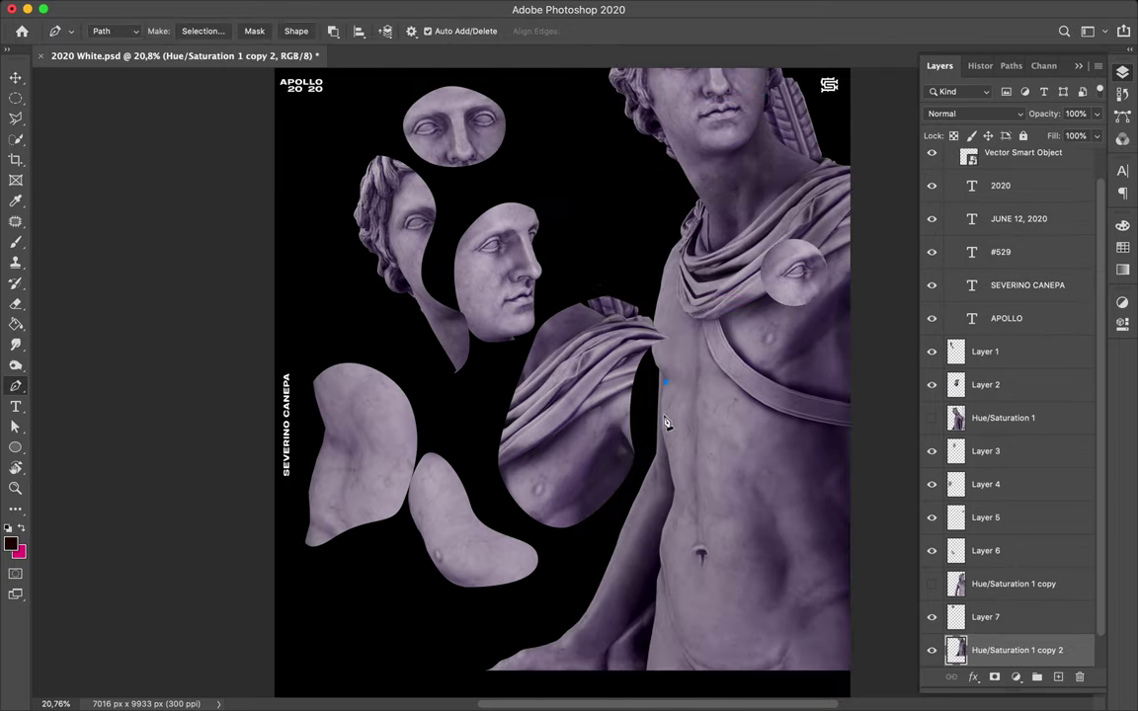
pyautogui.moveTo(659, 534); pyautogui.dragTo(660, 550)
pyautogui.hotkey('ctrl', 'Return')
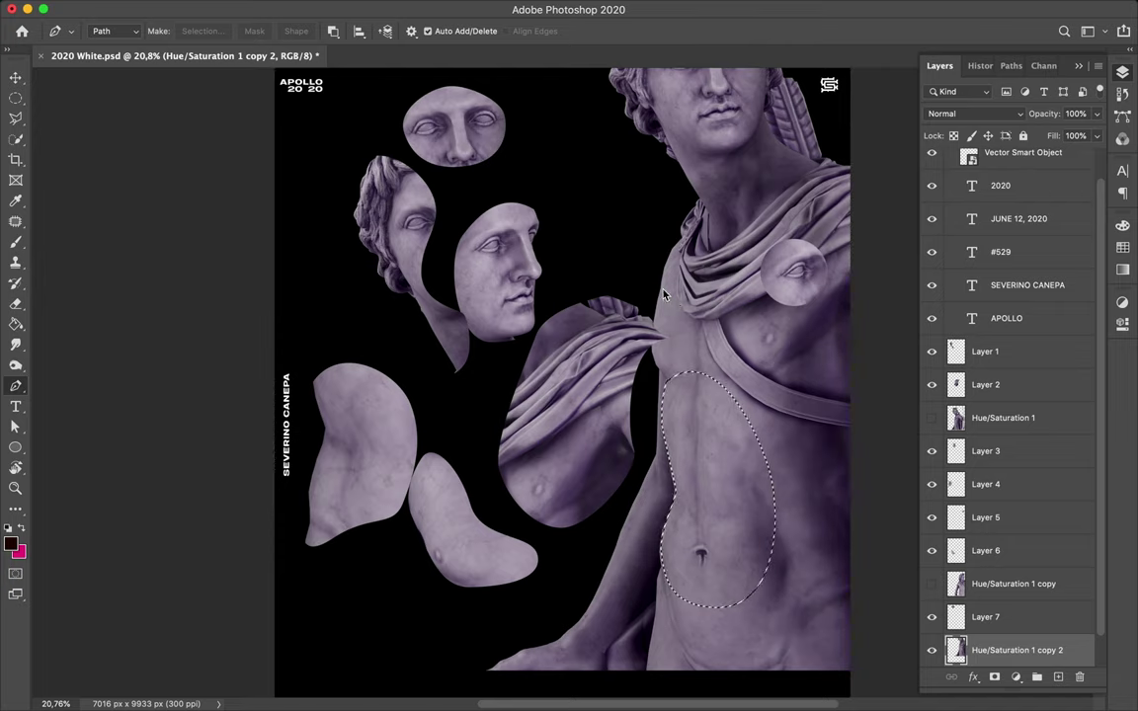
pyautogui.hotkey('ctrl', 'j')
pyautogui.press('v')
pyautogui.moveTo(682, 464); pyautogui.dragTo(563, 464)
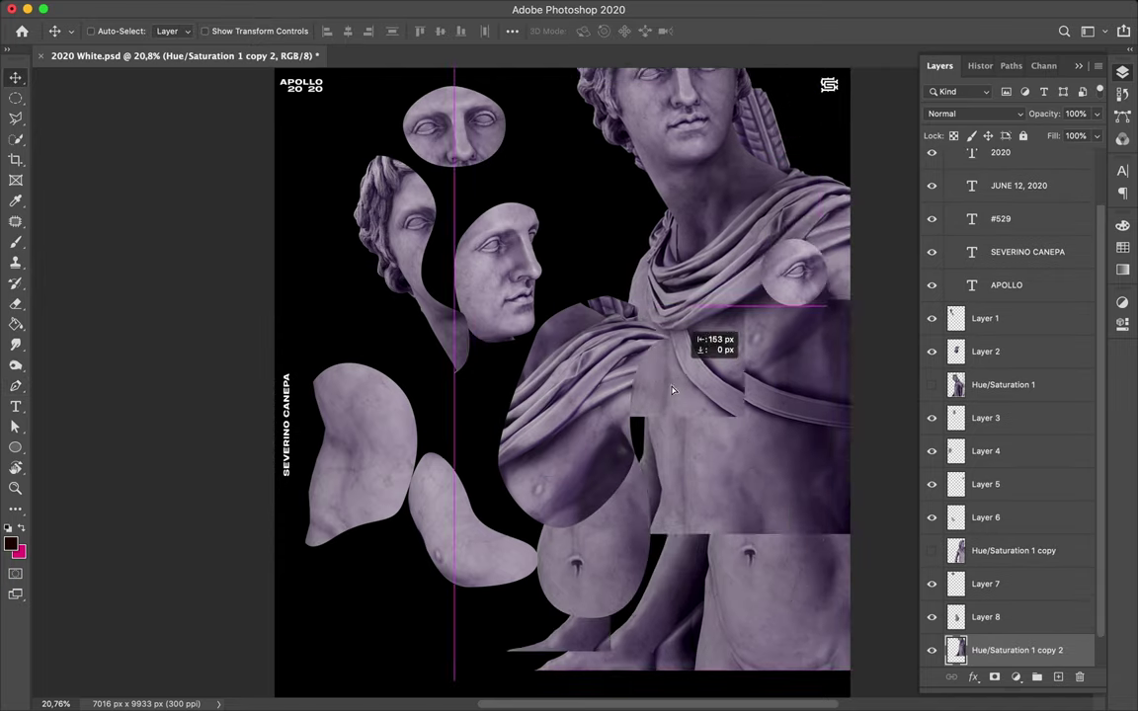
pyautogui.moveTo(781, 313); pyautogui.dragTo(696, 326)
# Cut another face fragment to the left and move the bow-holding statue up and right.
pyautogui.scroll(2, 689, 289)
pyautogui.press('p')
pyautogui.scroll(1, 689, 289)
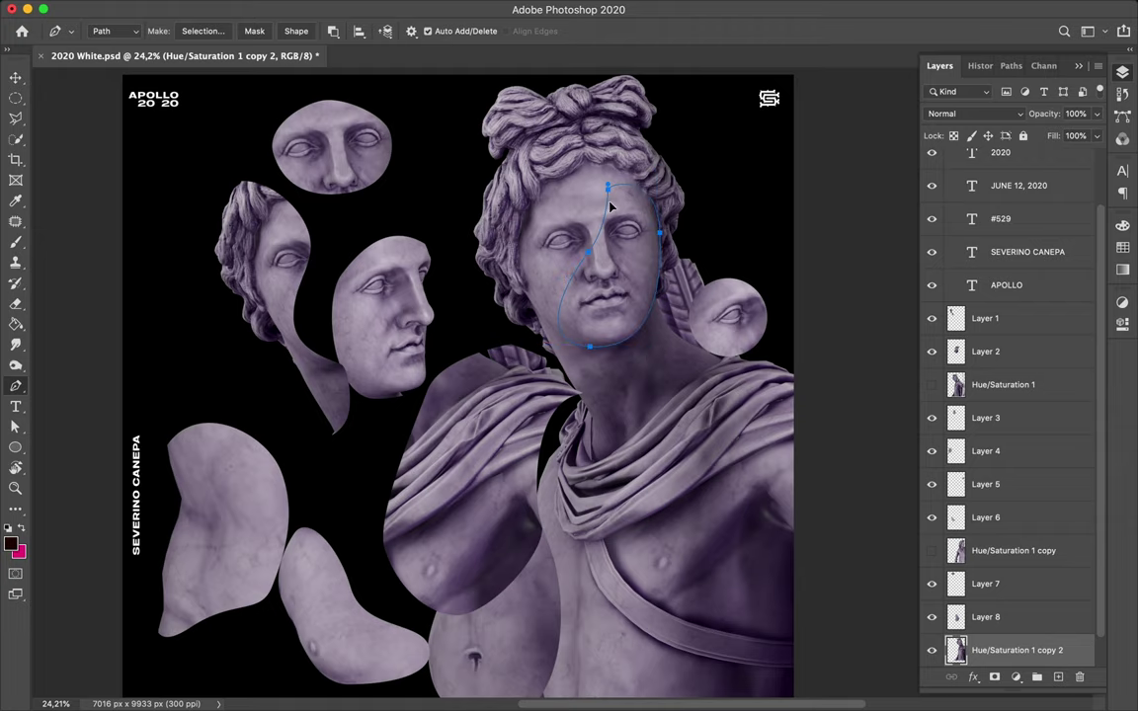
pyautogui.hotkey('ctrl', 'Return')
pyautogui.hotkey('ctrl', 'j')
pyautogui.press('v')
pyautogui.moveTo(624, 376); pyautogui.dragTo(459, 392)
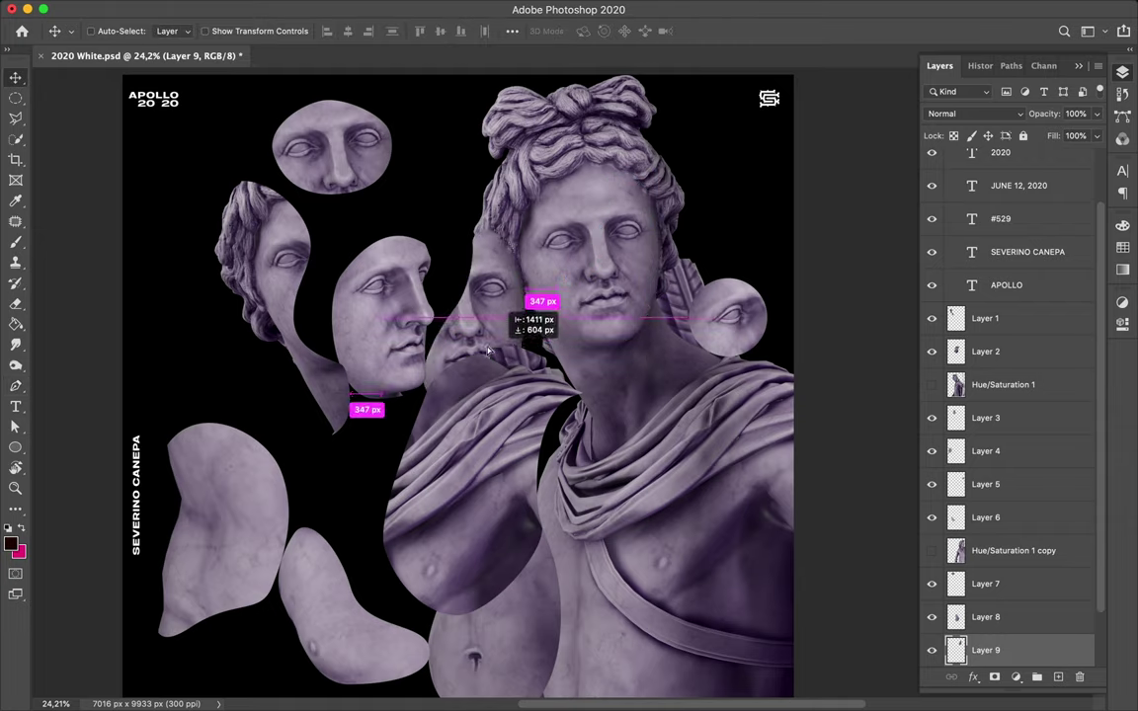
pyautogui.moveTo(400, 288); pyautogui.dragTo(553, 167)
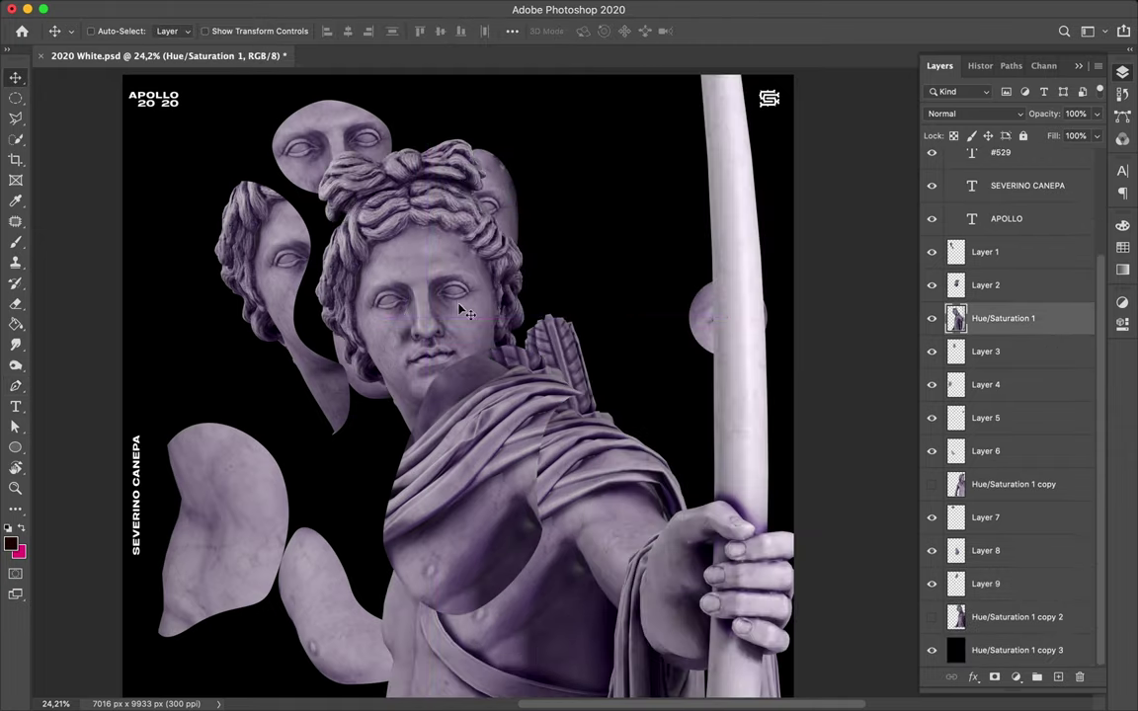
# Cut a square drapery piece to the lower left and hide the full statue layer.
pyautogui.press('m')
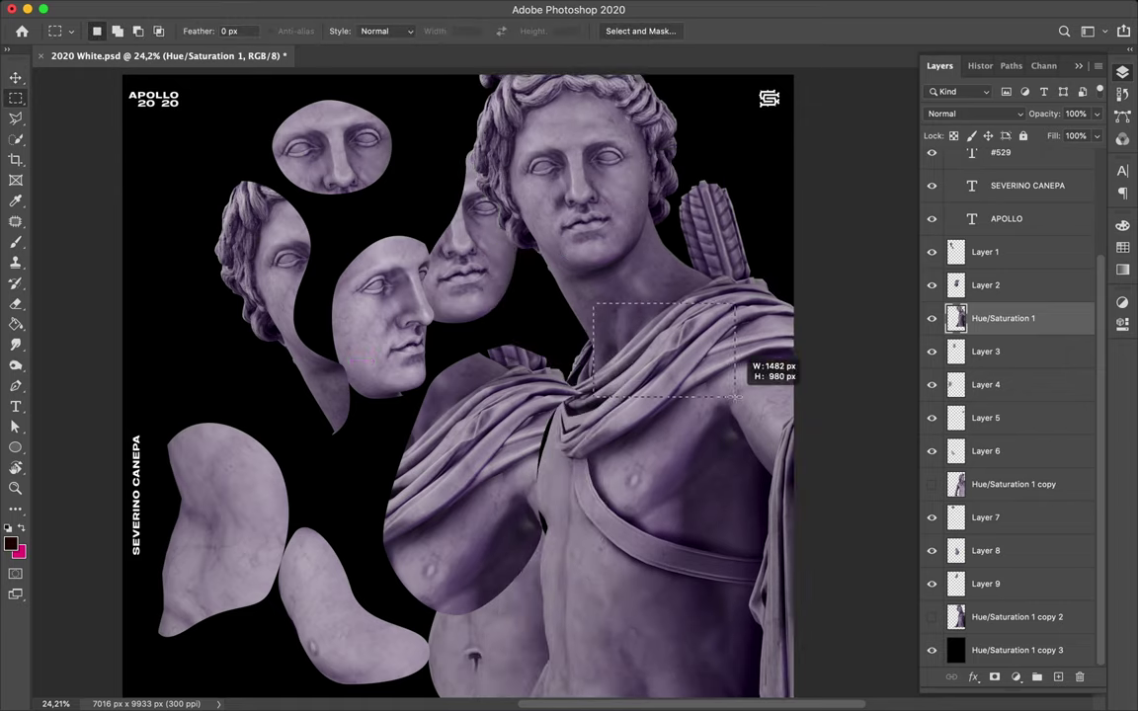
pyautogui.hotkey('ctrl', 'j')
pyautogui.press('v')
pyautogui.moveTo(662, 385); pyautogui.dragTo(334, 460)
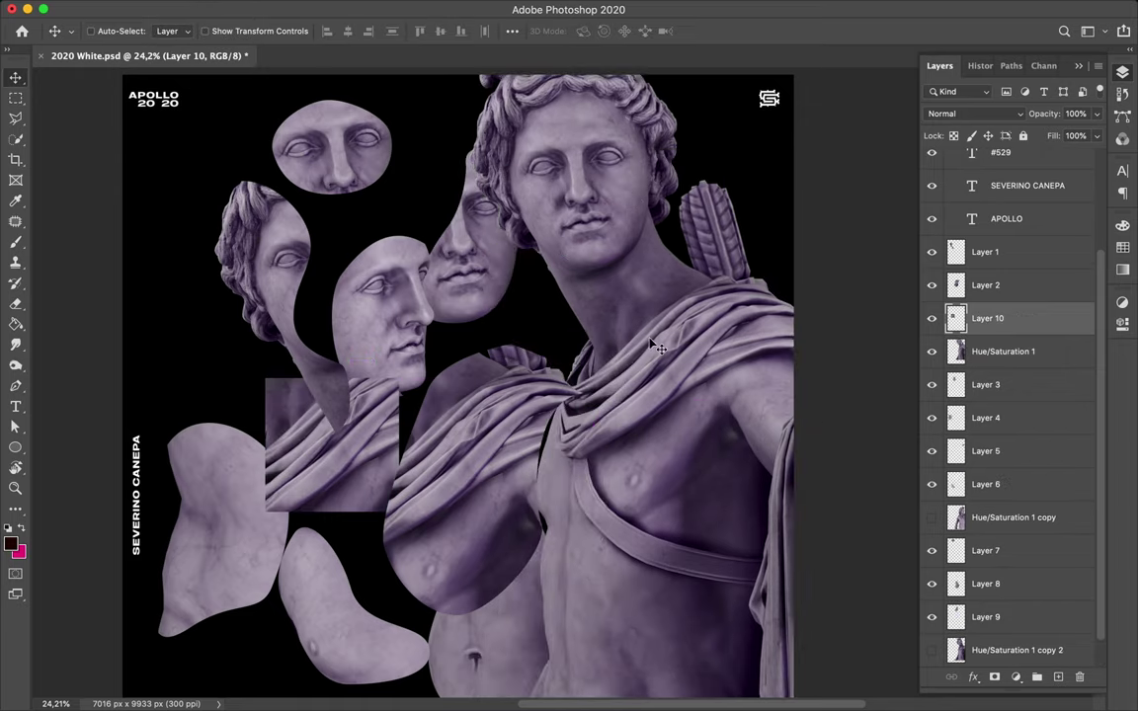
pyautogui.click(931, 351)
# Merge the face fragment layer into the drapery layer.
pyautogui.scroll(-2, 493, 395)
pyautogui.click(985, 285)
pyautogui.moveTo(380, 296); pyautogui.dragTo(504, 351)
pyautogui.hotkey('ctrl', 'e')
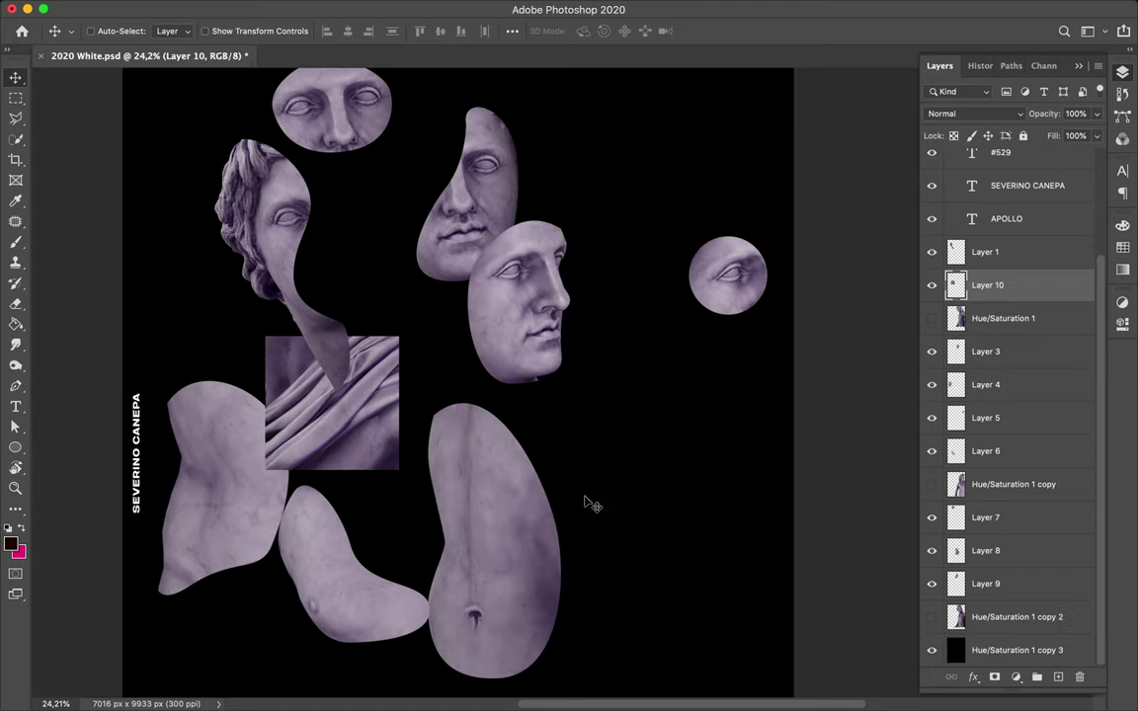
# Erase stray edges from a face fragment.
pyautogui.click(237, 182)
pyautogui.scroll(5, 514, 350)
pyautogui.scroll(2, 514, 351)
pyautogui.press('e')
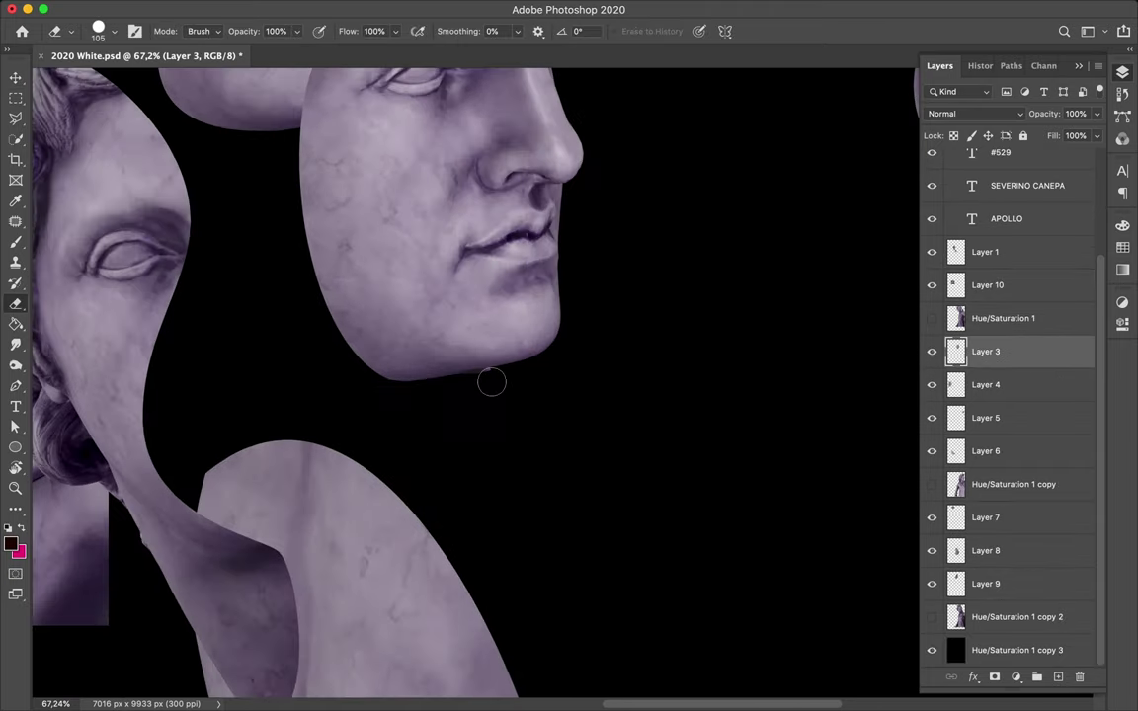
pyautogui.scroll(-2, 403, 393)
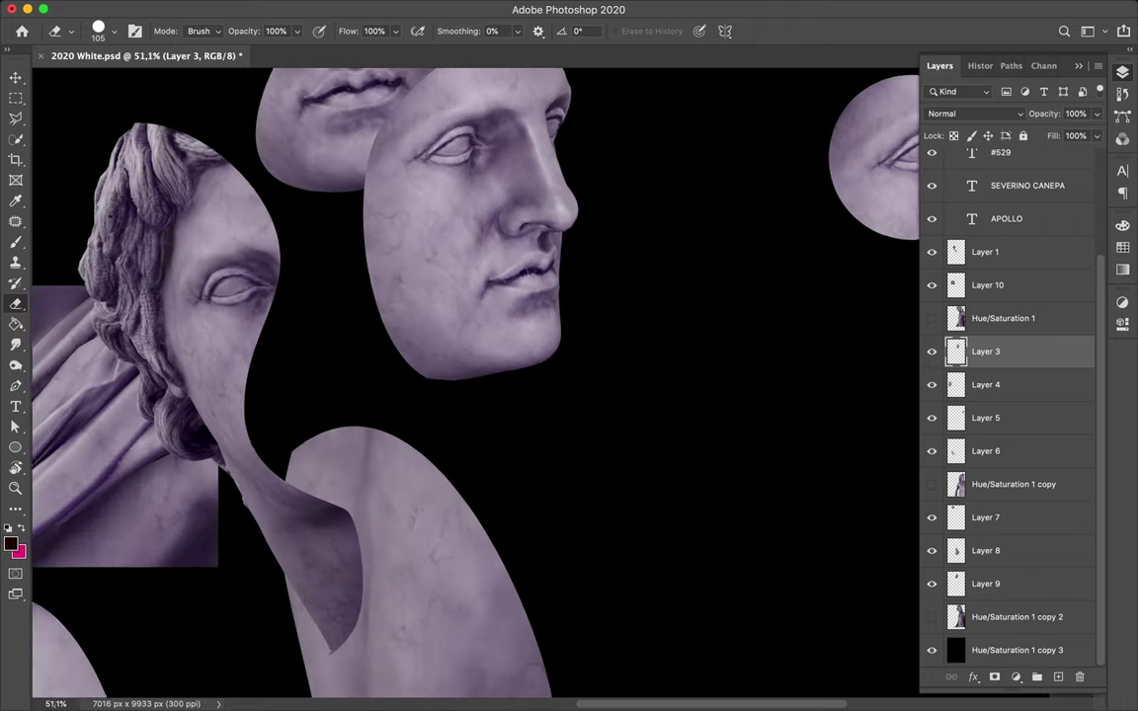
pyautogui.scroll(-3, 403, 393)
# Move the left face fragment up, trim it, and place its layer above Layer 1.
pyautogui.press('v')
pyautogui.moveTo(375, 365); pyautogui.dragTo(383, 127)
pyautogui.press('e')
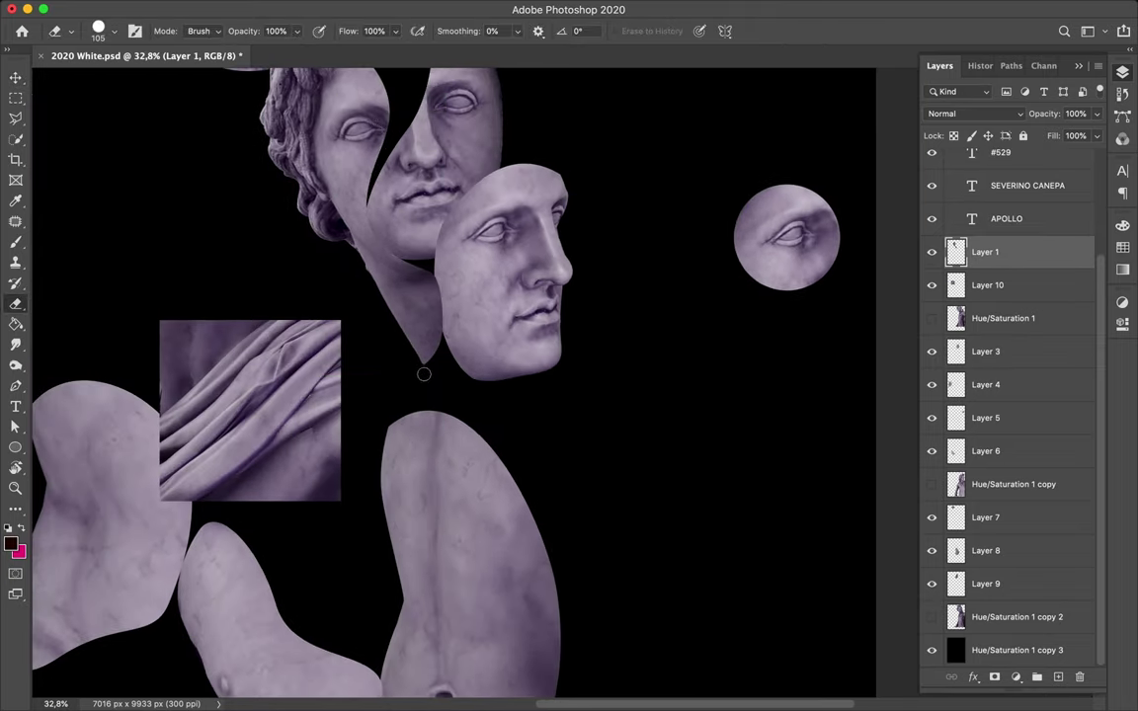
pyautogui.press('v')
pyautogui.moveTo(988, 351); pyautogui.dragTo(987, 242)
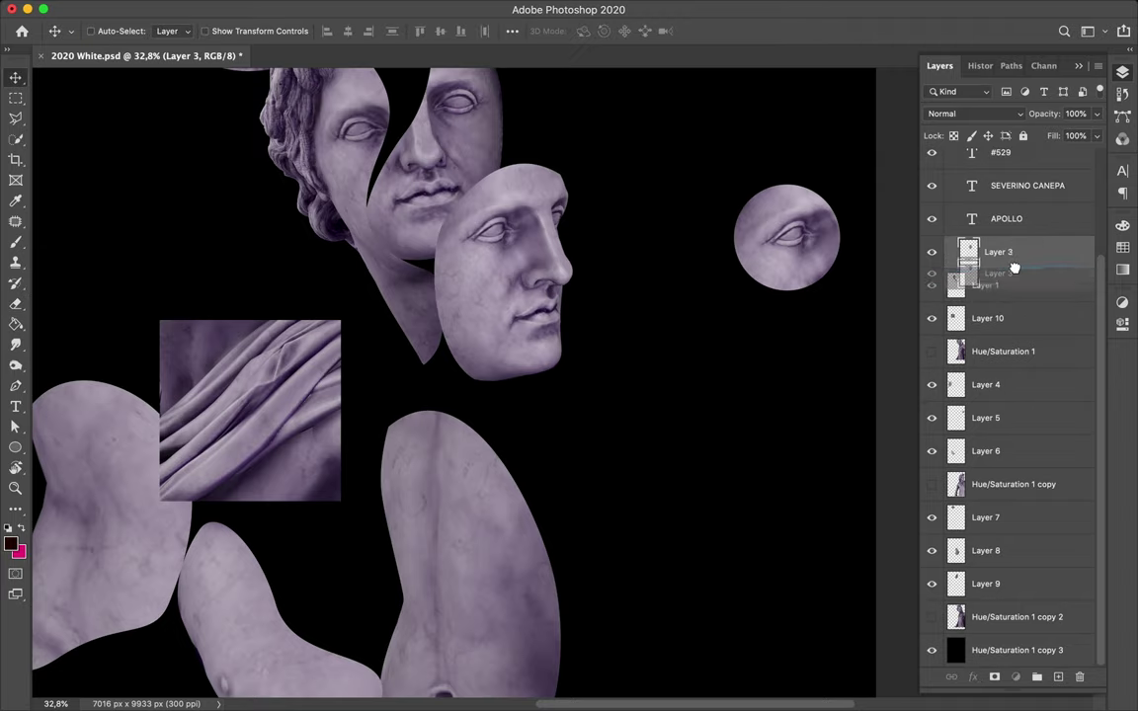
# Move the face piece down-left and sample black as the shadow colour.
pyautogui.moveTo(549, 278); pyautogui.dragTo(500, 346)
pyautogui.click(988, 284)
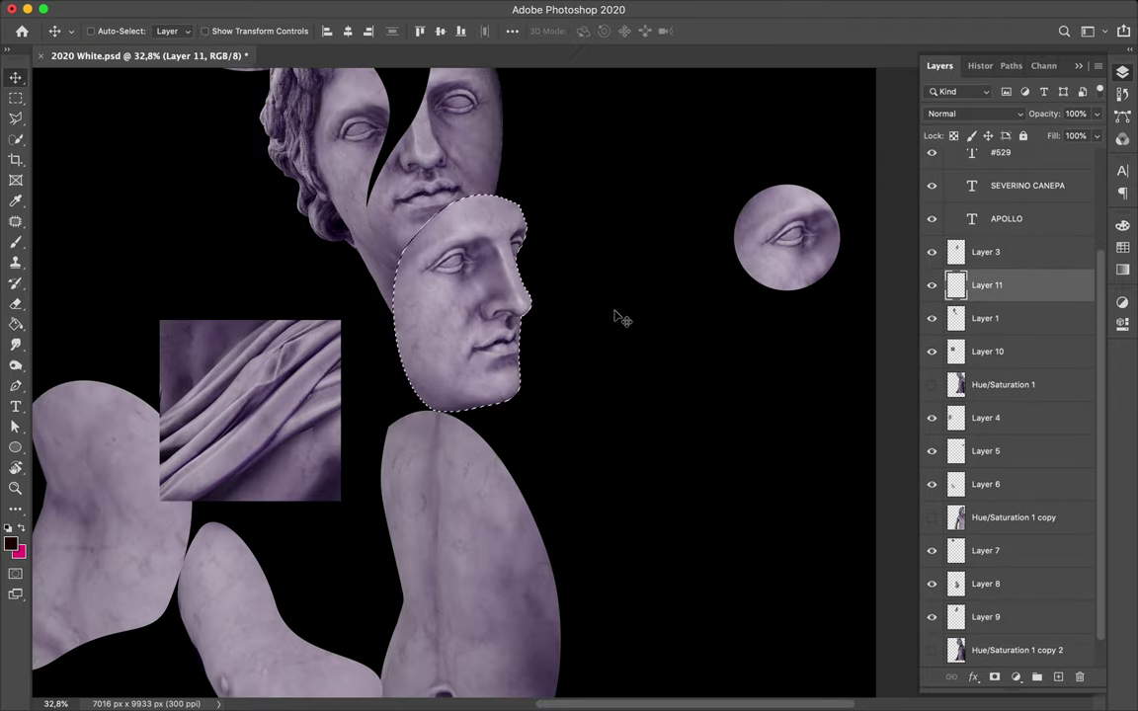
pyautogui.press('i')
pyautogui.click(329, 191)
pyautogui.click(9, 542)
pyautogui.click(1028, 431)
# Choose a soft round brush and apply a Gaussian Blur of about 97 to the shadow.
pyautogui.press('b')
pyautogui.click(133, 43)
pyautogui.doubleClick(94, 229)
pyautogui.click(406, 9)
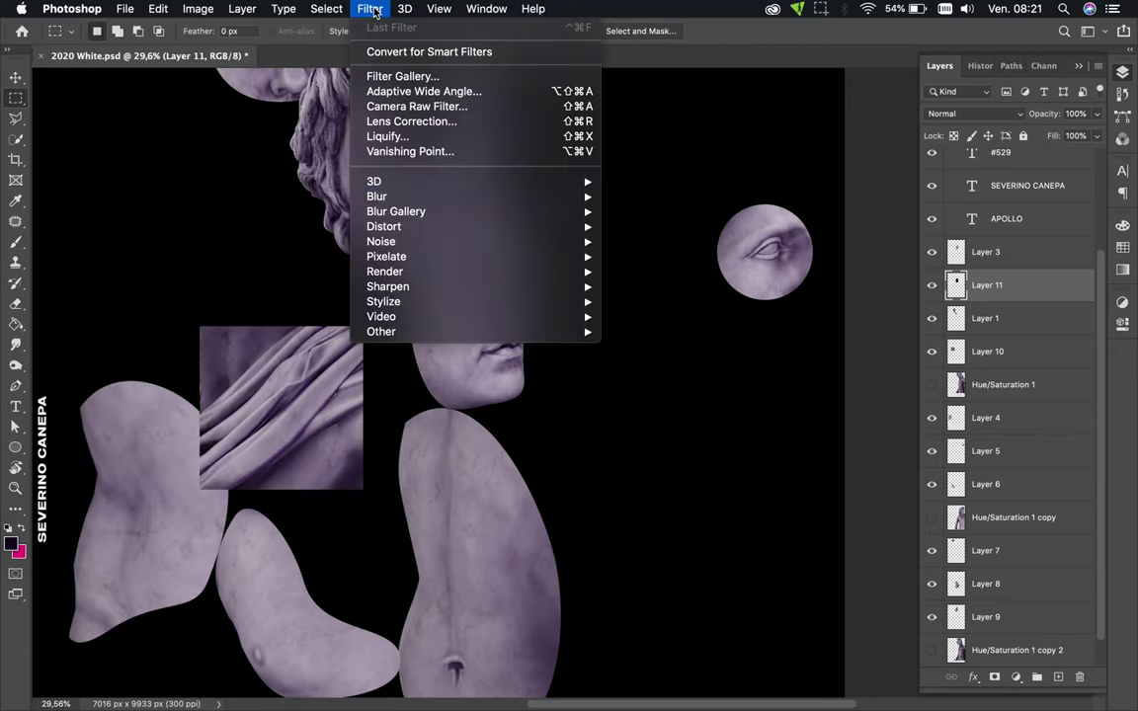
pyautogui.click(651, 301)
pyautogui.moveTo(807, 386); pyautogui.dragTo(806, 389)
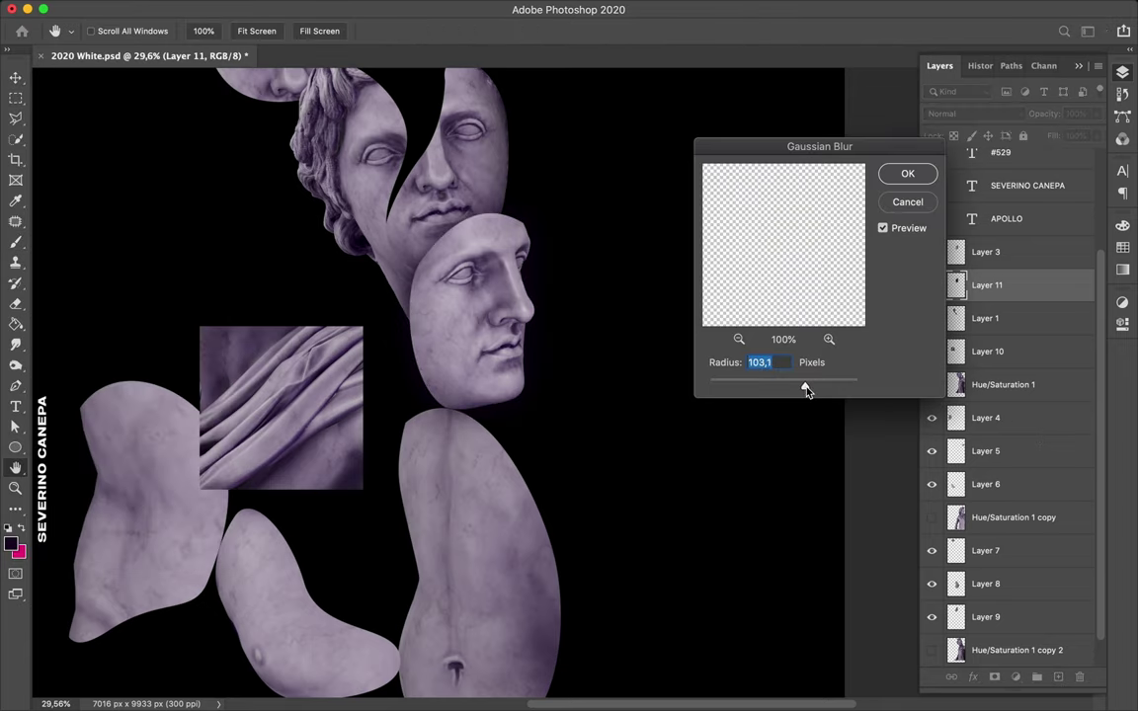
pyautogui.click(908, 173)
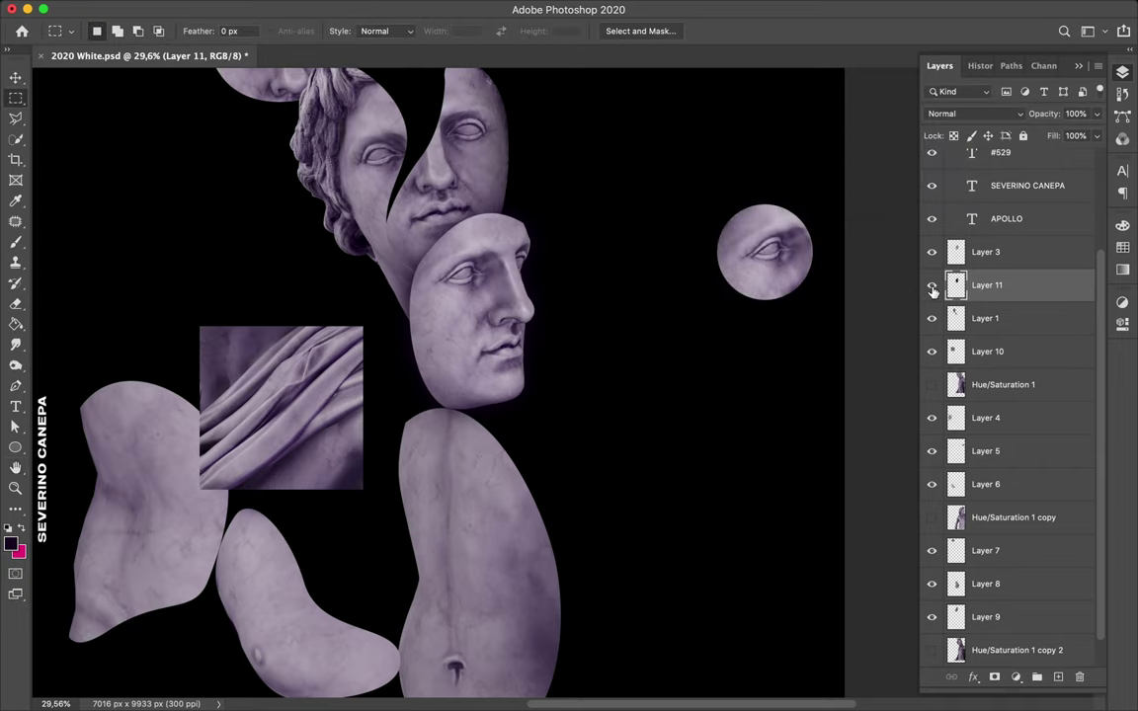
# Add a blurred shadow layer beneath the Layer 1 face piece.
pyautogui.click(997, 317)
pyautogui.scroll(3, 483, 282)
pyautogui.press('b')
pyautogui.click(543, 8)
pyautogui.click(641, 268)
pyautogui.press('Return')
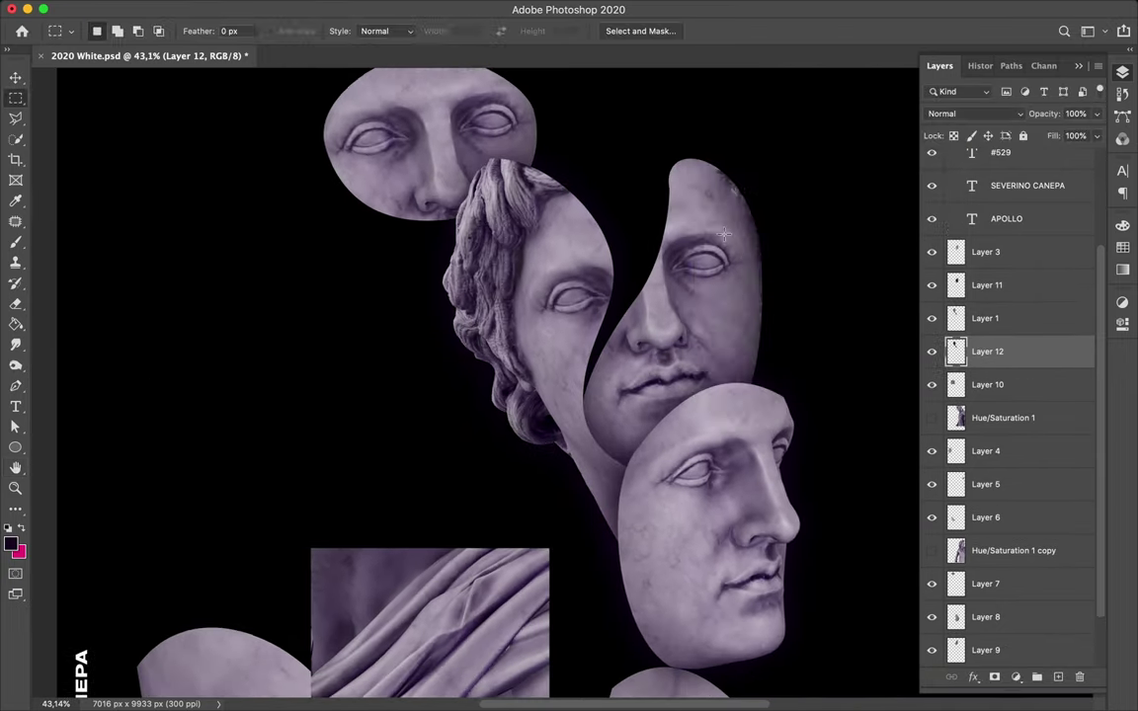
pyautogui.scroll(-3, 748, 191)
# Paint and blur another shadow layer, then move the top face piece right.
pyautogui.press('v')
pyautogui.hotkey('ctrl', 'shift', 'alt', 'n')
pyautogui.press('b')
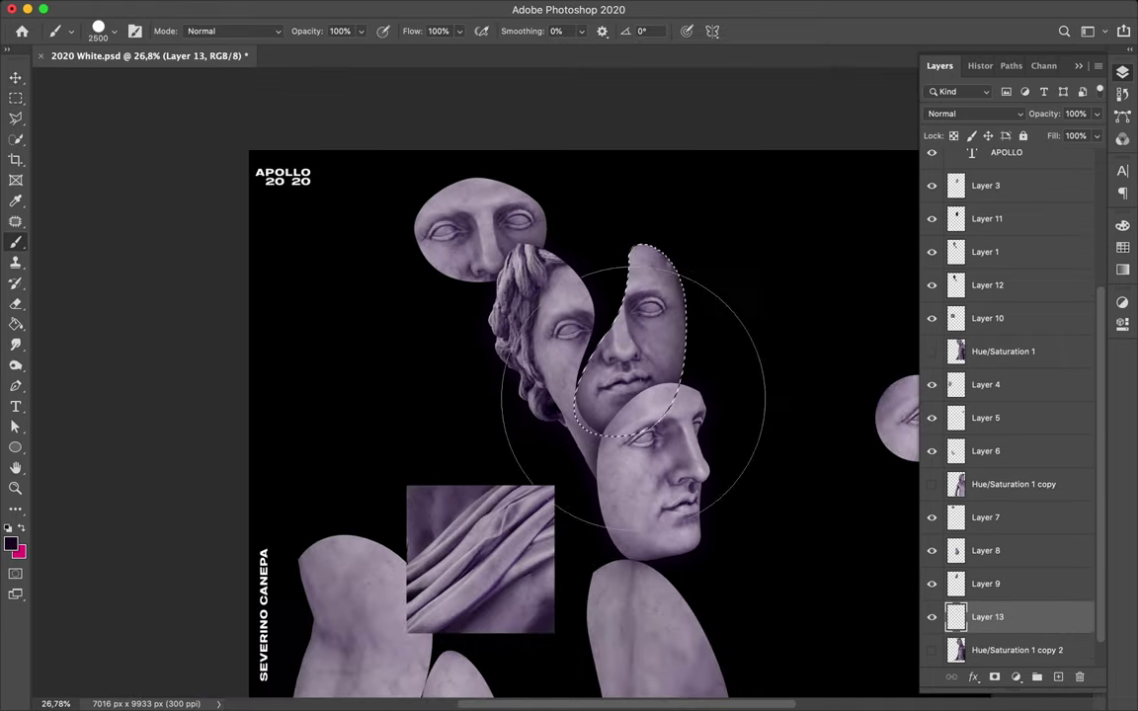
pyautogui.hotkey('ctrl', 'd')
pyautogui.hotkey('ctrl', 'f')
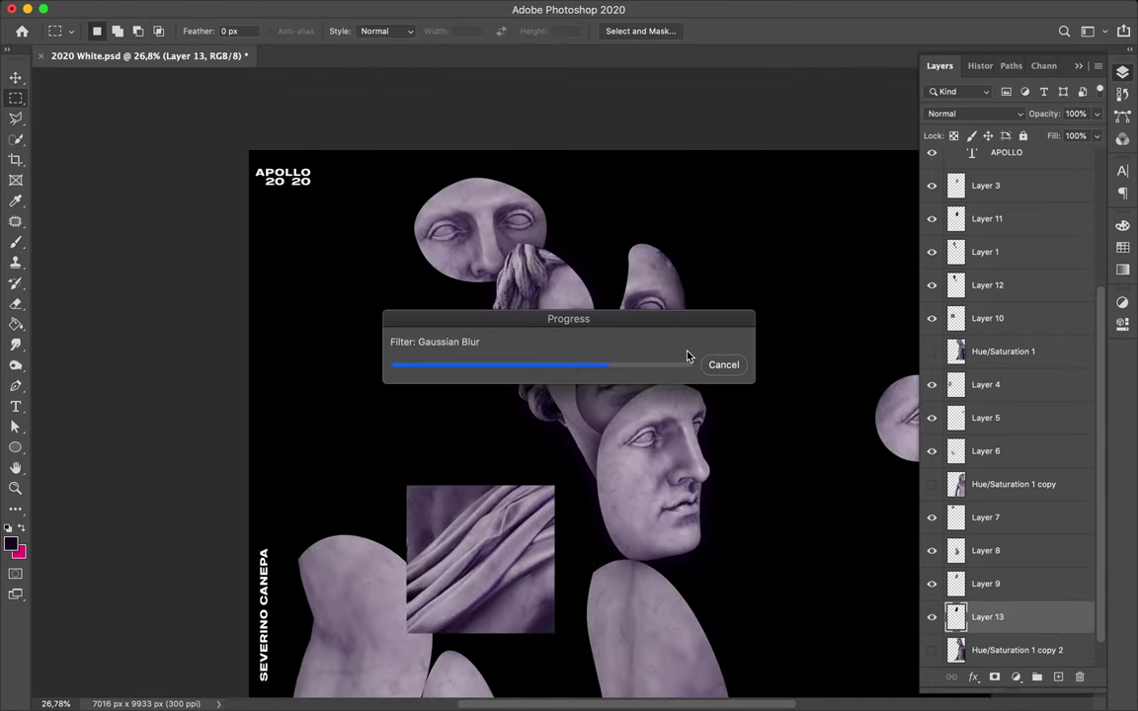
pyautogui.press('v')
pyautogui.moveTo(484, 222); pyautogui.dragTo(606, 232)
# Load Layer 8's outline and paint a shadow on a new layer for it.
pyautogui.click(1027, 550)
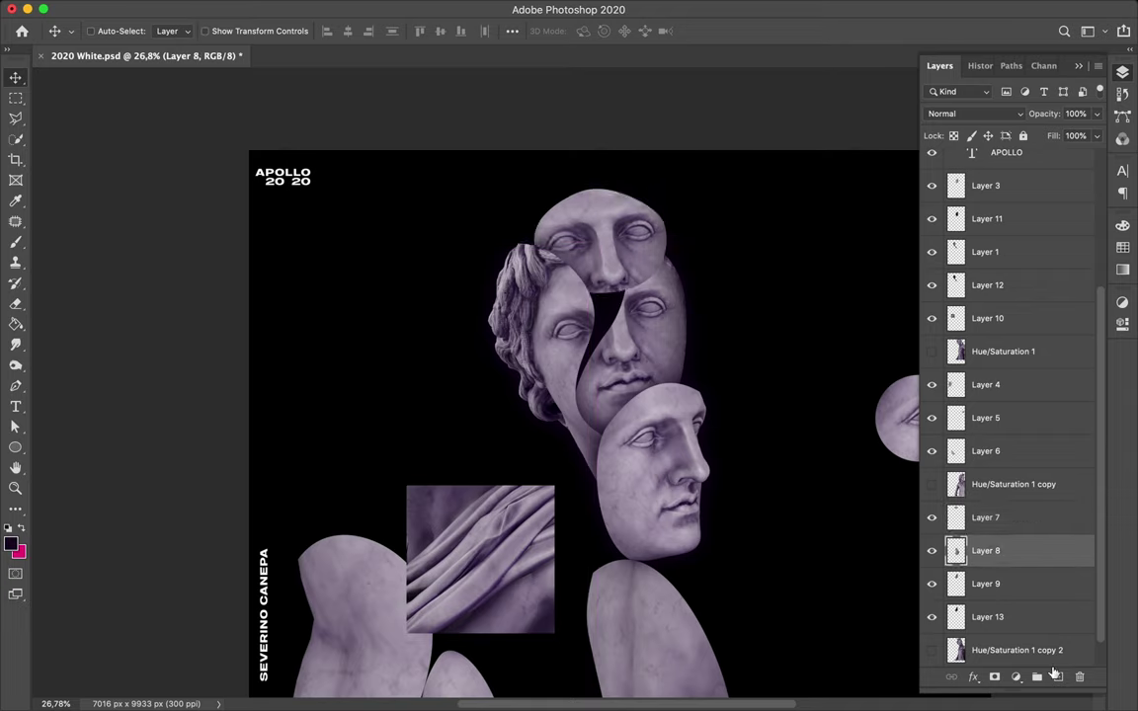
pyautogui.keyDown('ctrl'); pyautogui.click(955, 550); pyautogui.keyUp('ctrl')
pyautogui.hotkey('ctrl', 'shift', 'alt', 'n')
pyautogui.press('b')
pyautogui.press('m')
pyautogui.hotkey('ctrl', 'd')
pyautogui.click(406, 8)
pyautogui.press('Escape')
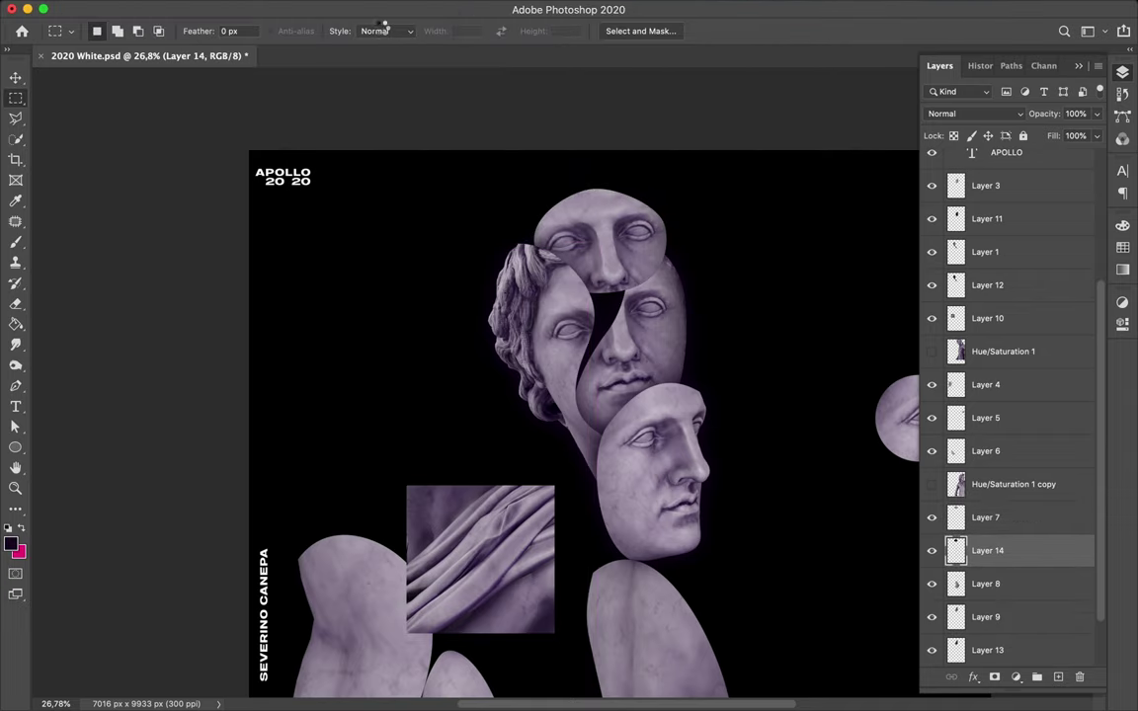
# Move the eye circle into the face cluster and deselect.
pyautogui.press('v')
pyautogui.moveTo(851, 352); pyautogui.dragTo(640, 297)
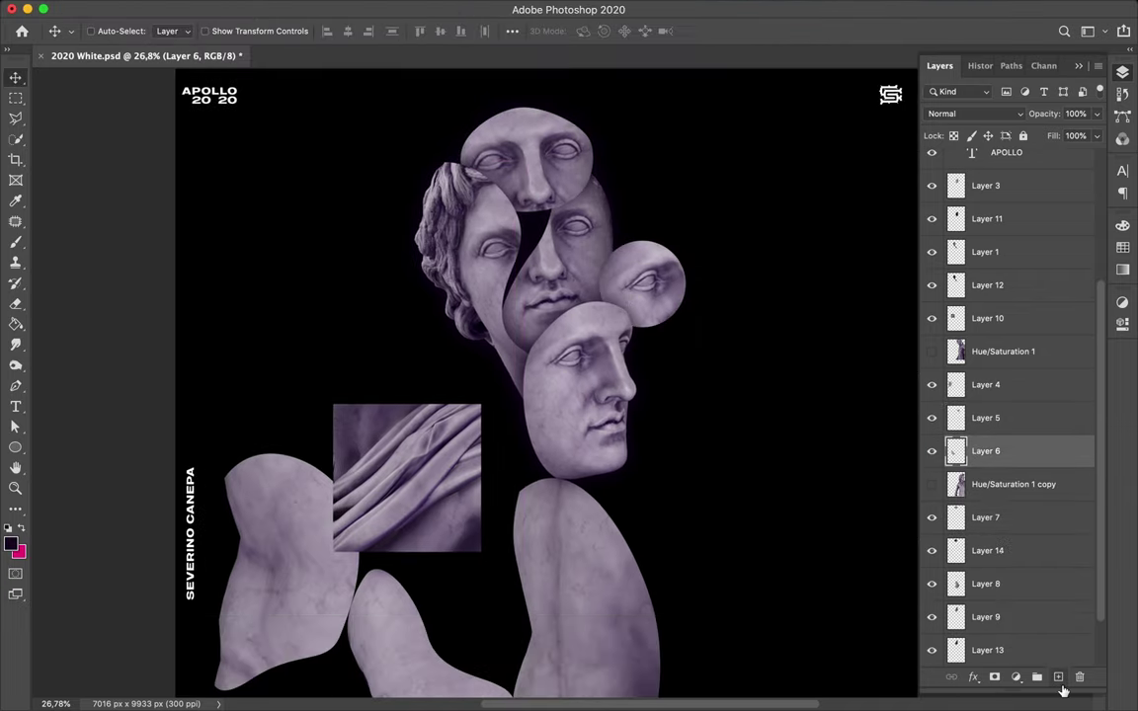
pyautogui.press('m')
pyautogui.click(405, 7)
pyautogui.press('Escape')
pyautogui.hotkey('ctrl', 'd')
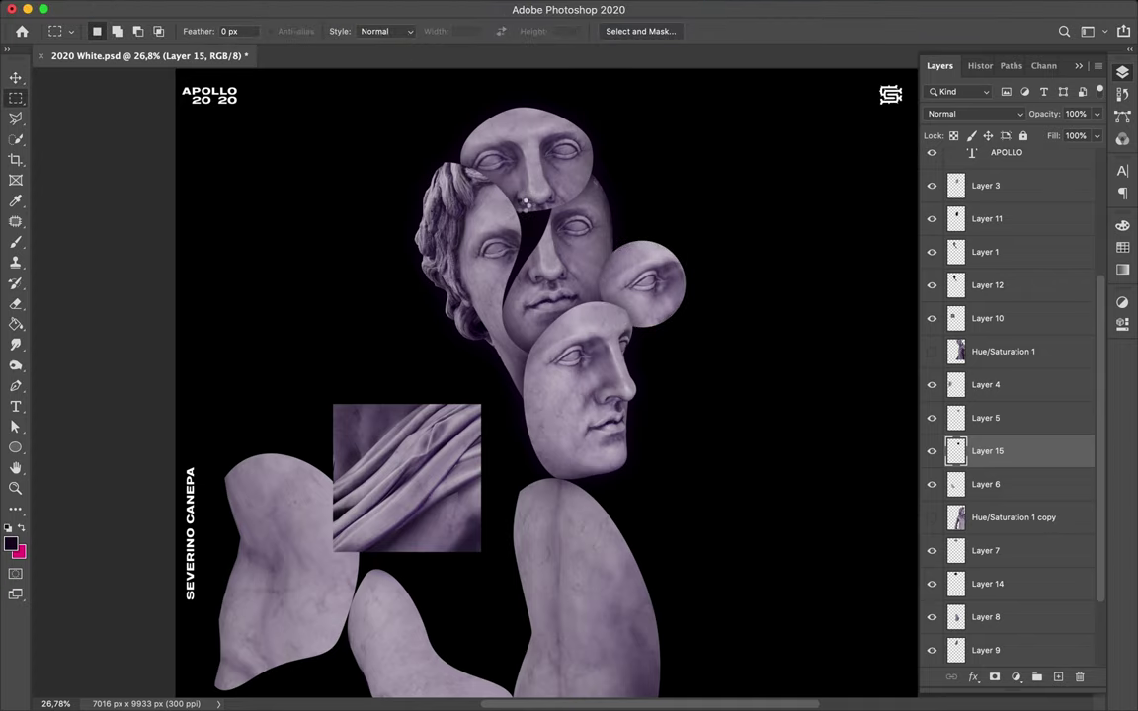
# Move the drapery square up and right and nudge the belly piece upward.
pyautogui.press('v')
pyautogui.scroll(-2, 522, 205)
pyautogui.moveTo(437, 399); pyautogui.dragTo(488, 330)
pyautogui.click(582, 553)
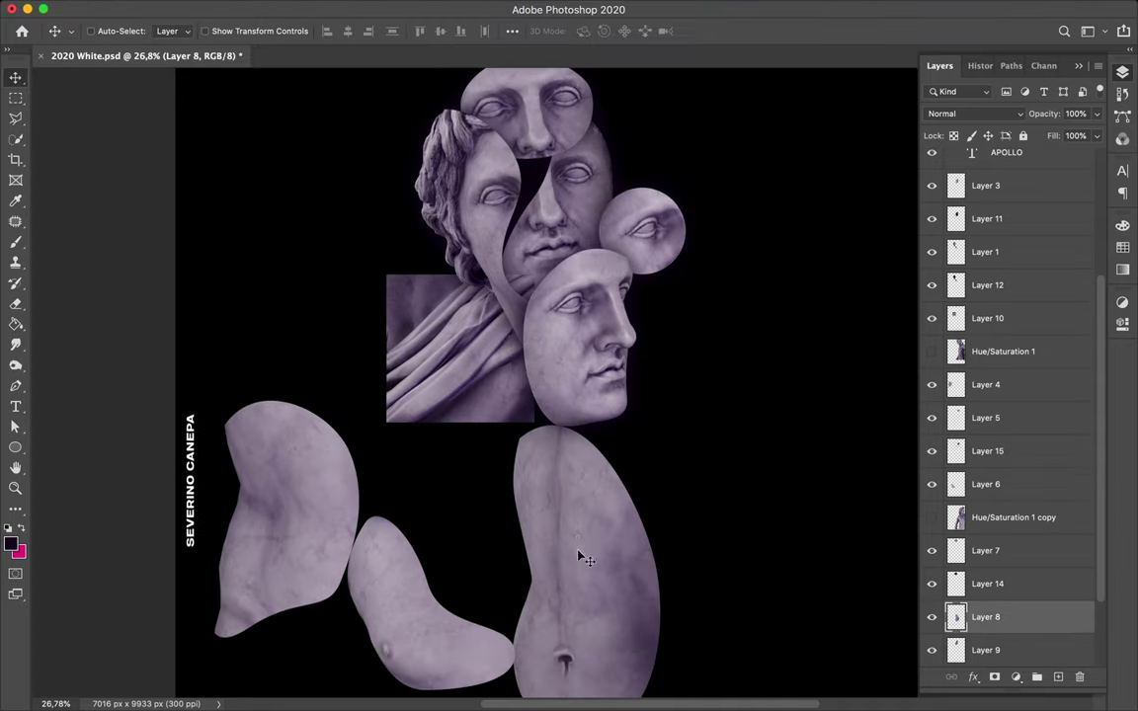
pyautogui.moveTo(582, 553); pyautogui.dragTo(583, 506)
pyautogui.scroll(-5, 583, 505)
pyautogui.moveTo(569, 168); pyautogui.dragTo(545, 454)
pyautogui.moveTo(295, 217); pyautogui.dragTo(470, 517)
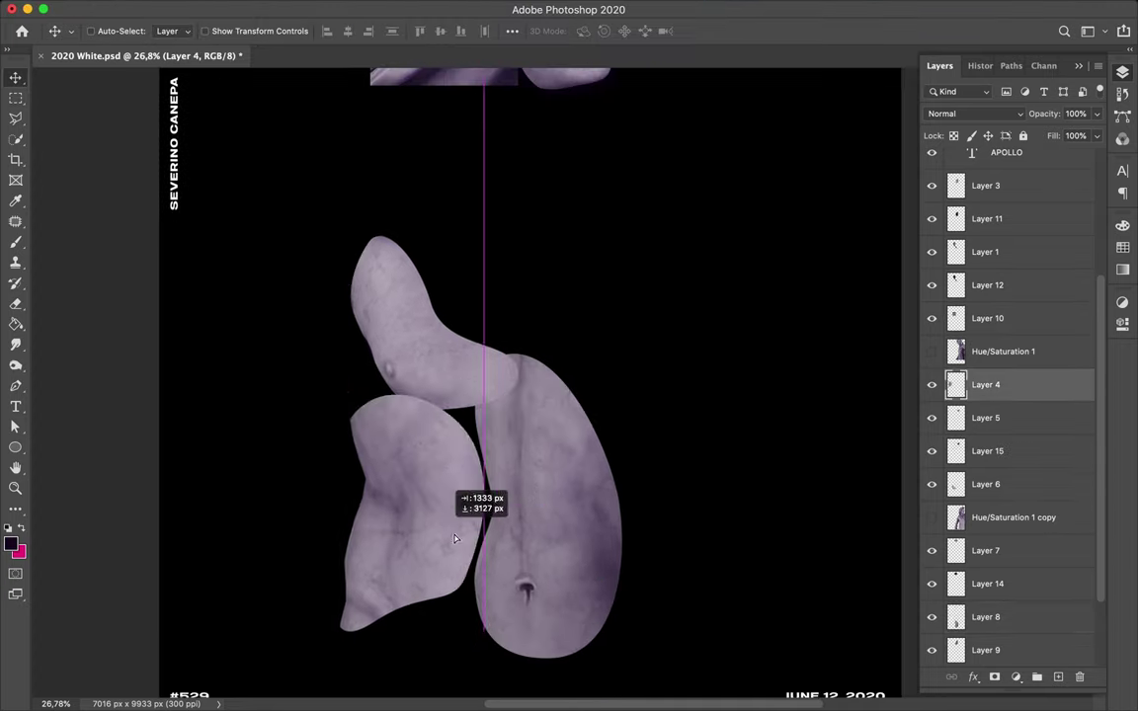
# Paint and blur a shadow layer beneath the bean piece.
pyautogui.keyDown('ctrl'); pyautogui.click(955, 384); pyautogui.keyUp('ctrl')
pyautogui.keyDown('ctrl'); pyautogui.click(1058, 676); pyautogui.keyUp('ctrl')
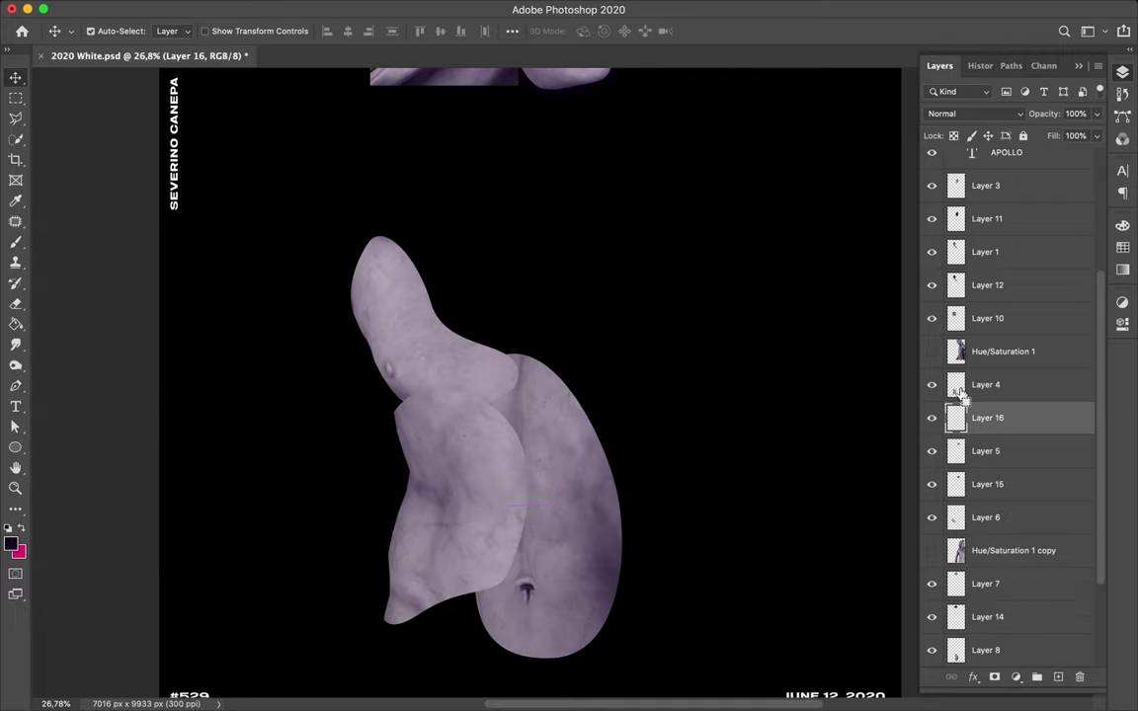
pyautogui.press('b')
pyautogui.click(405, 607)
pyautogui.press('m')
pyautogui.hotkey('ctrl', 'd')
pyautogui.click(368, 8)
pyautogui.click(407, 20)
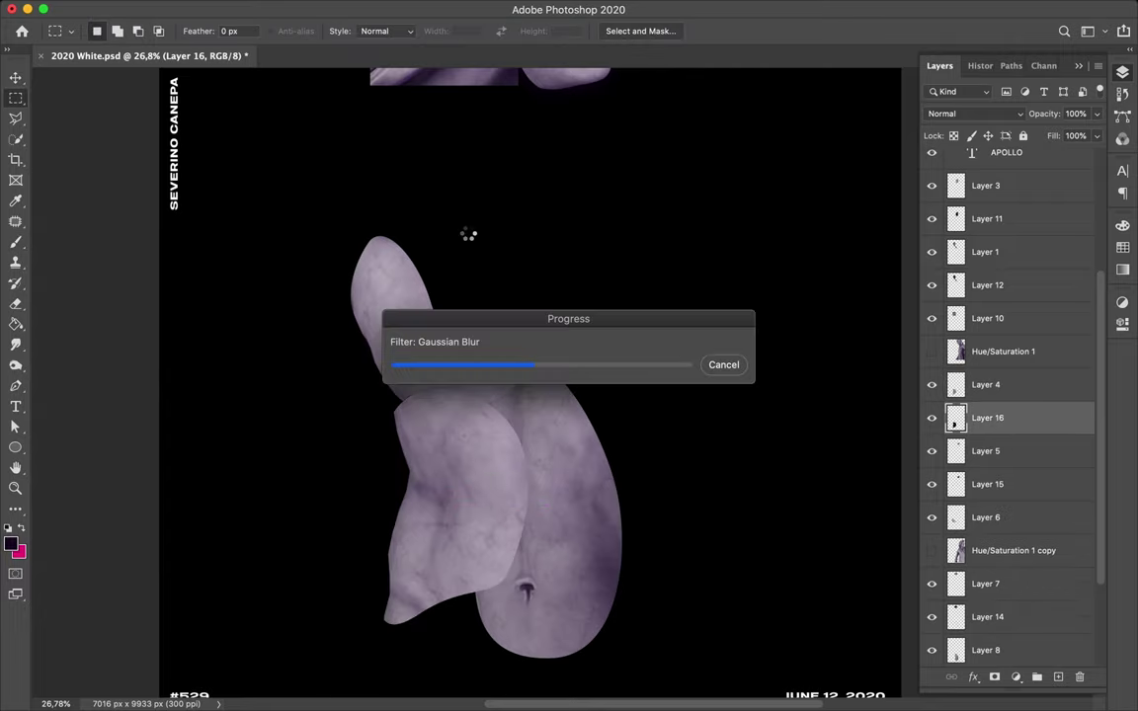
# Add a blurred shadow layer beneath the Layer 6 piece.
pyautogui.click(985, 517)
pyautogui.keyDown('ctrl'); pyautogui.click(1057, 677); pyautogui.keyUp('ctrl')
pyautogui.keyDown('ctrl'); pyautogui.click(955, 517); pyautogui.keyUp('ctrl')
pyautogui.press('b')
pyautogui.press('m')
pyautogui.hotkey('ctrl', 'd')
pyautogui.click(368, 8)
pyautogui.click(405, 26)
# Move Layer 18 below Layer 8 and paint a shadow from the belly piece's outline.
pyautogui.press('v')
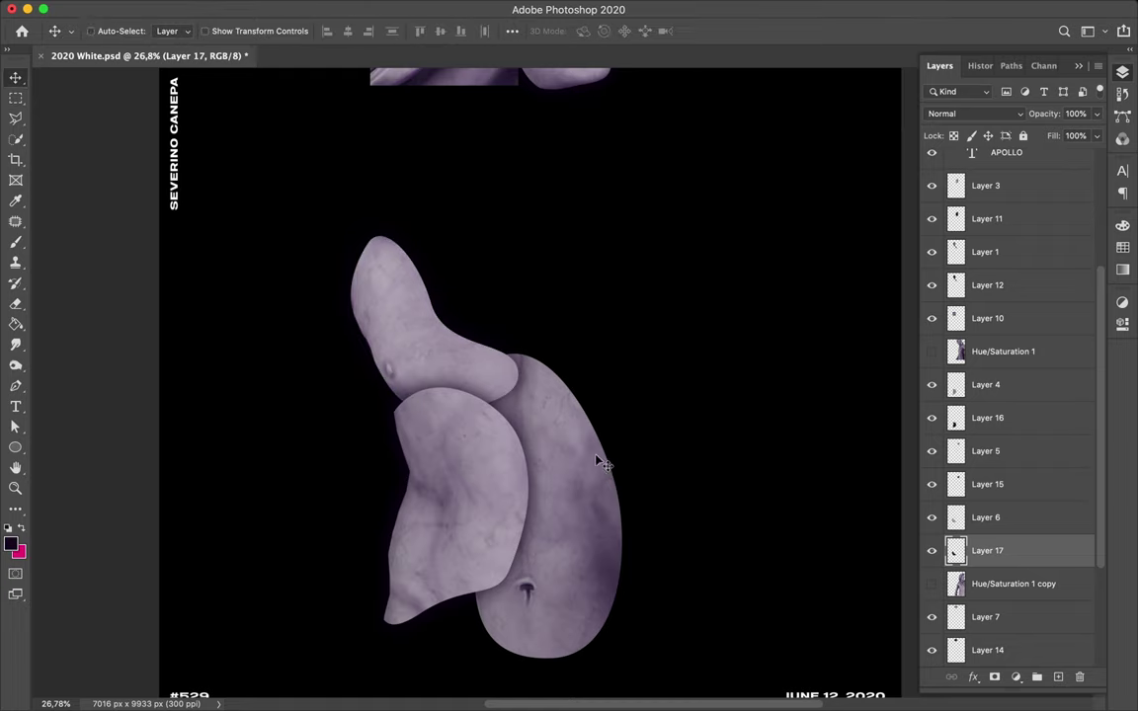
pyautogui.scroll(-5, 1018, 533)
pyautogui.click(988, 517)
pyautogui.moveTo(988, 517); pyautogui.dragTo(1028, 567)
pyautogui.keyDown('ctrl'); pyautogui.click(954, 550); pyautogui.keyUp('ctrl')
pyautogui.press('b')
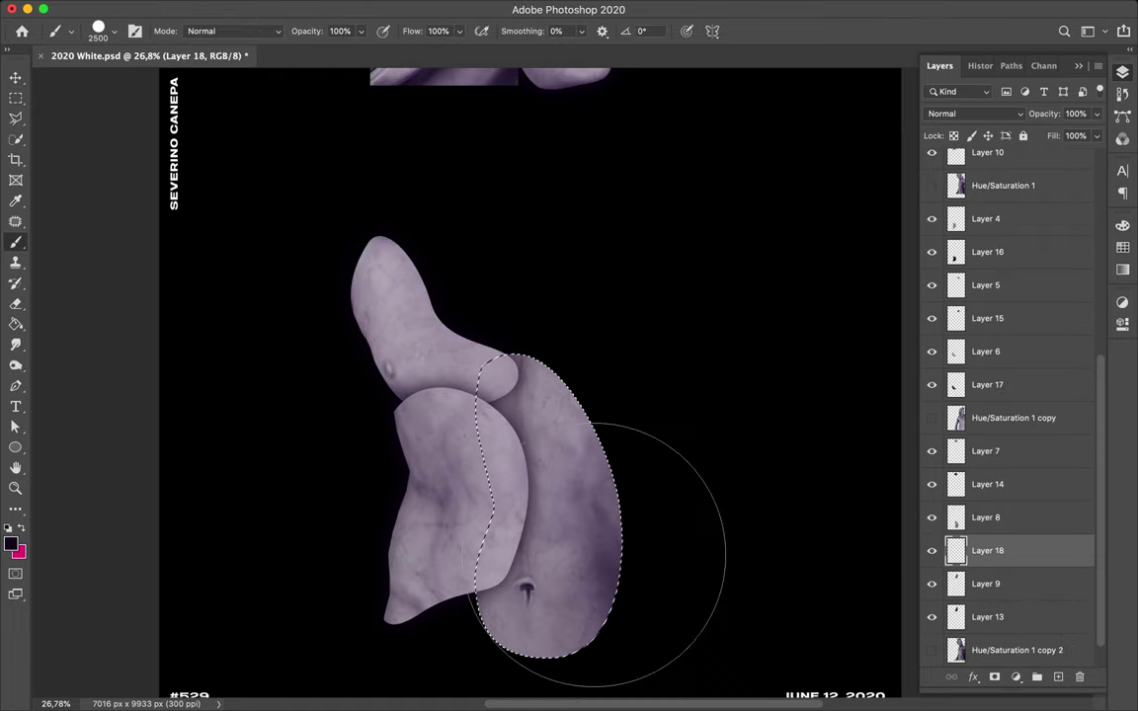
pyautogui.press('m')
pyautogui.hotkey('ctrl', 'd')
# Gaussian-blur the belly shadow, save, and show the full statue again.
pyautogui.click(368, 8)
pyautogui.click(656, 256)
pyautogui.click(899, 169)
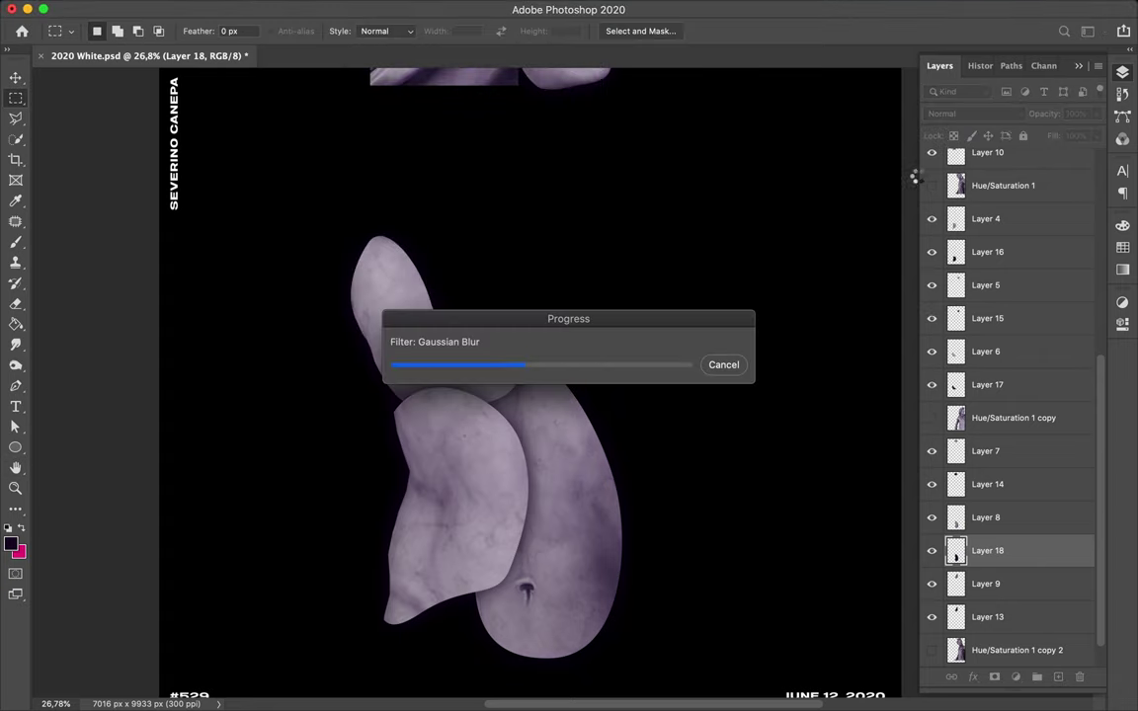
pyautogui.hotkey('ctrl', 's')
pyautogui.click(821, 9)
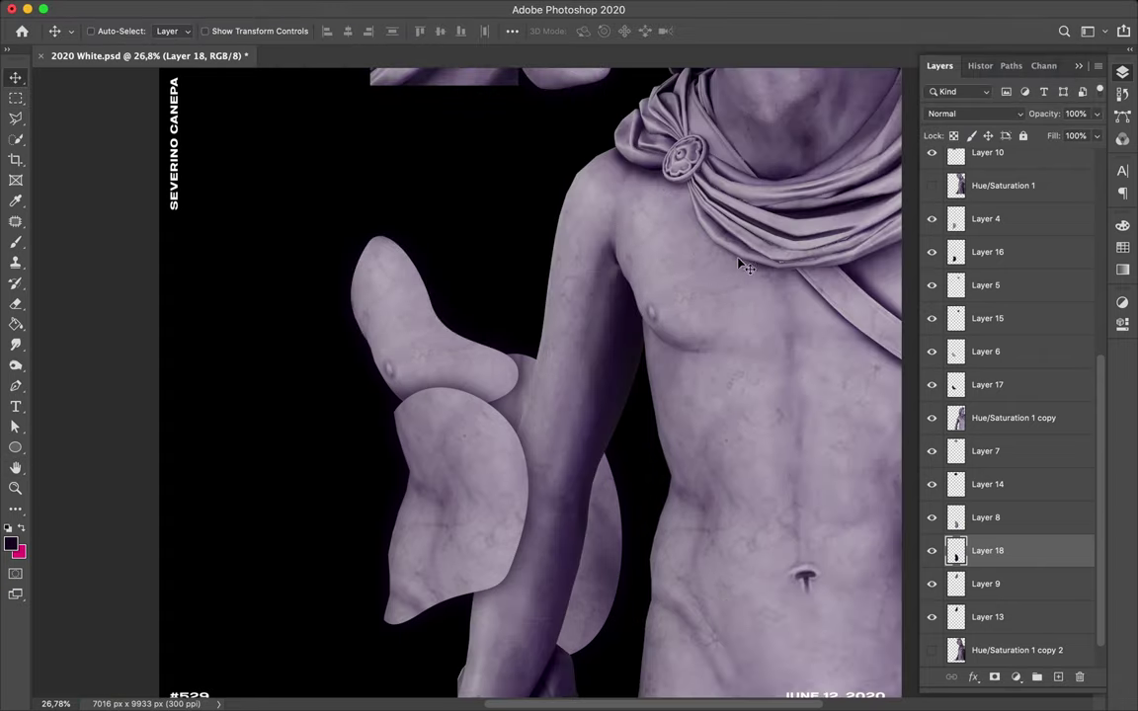
# Move the full statue down and left and raise Layer 21 in the stack.
pyautogui.moveTo(721, 340); pyautogui.dragTo(693, 508)
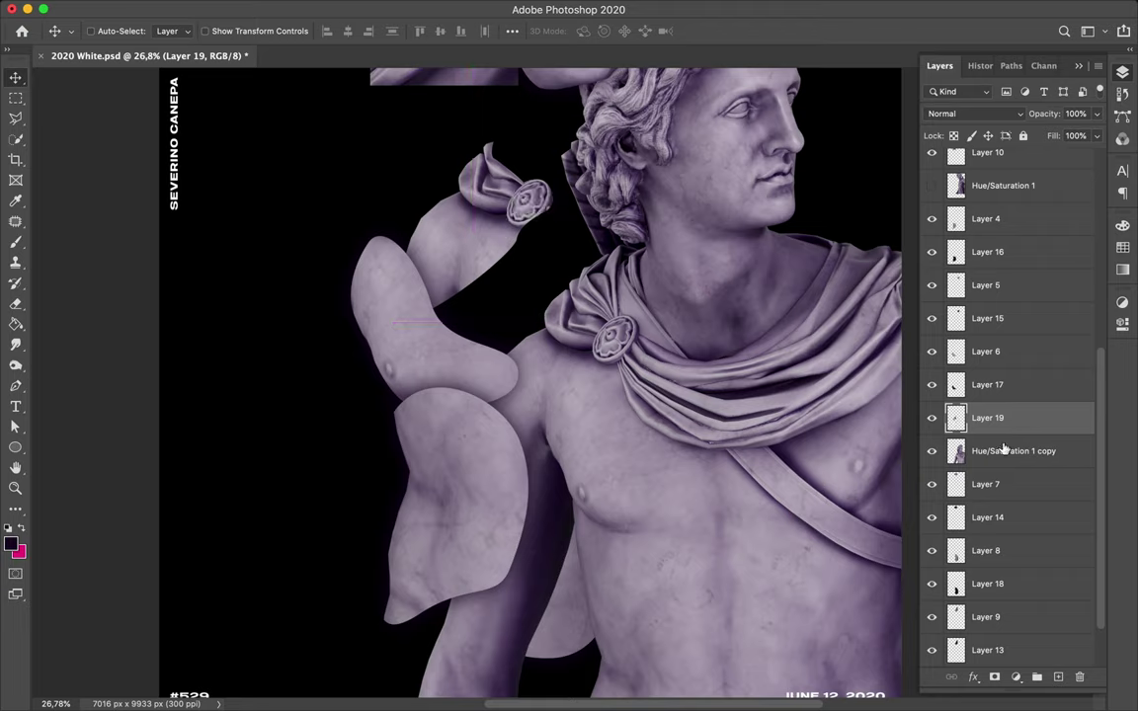
pyautogui.press('m')
pyautogui.hotkey('ctrl', 'd')
pyautogui.press('v')
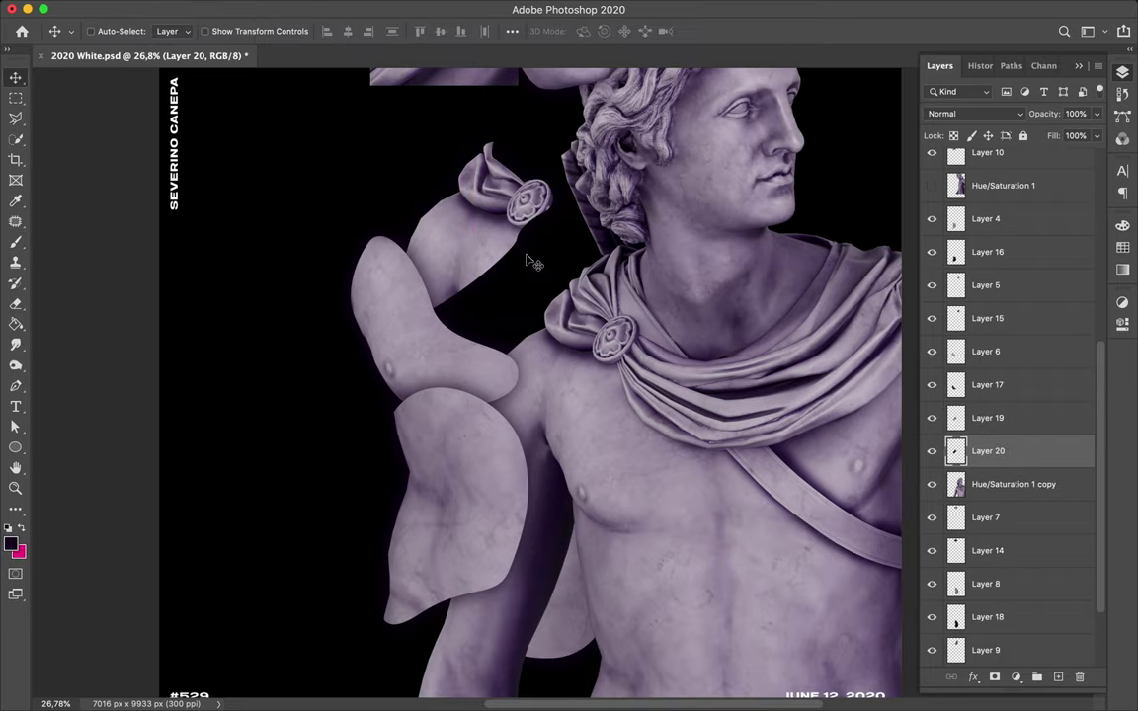
pyautogui.moveTo(719, 311); pyautogui.dragTo(571, 339)
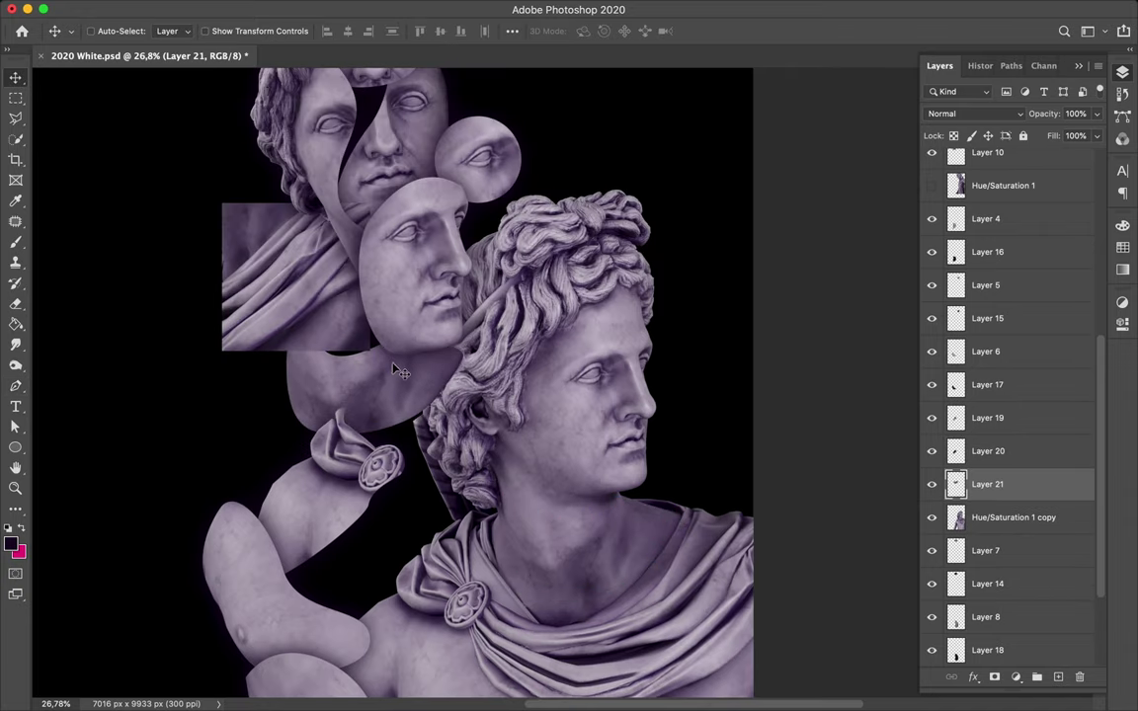
pyautogui.moveTo(988, 484)
pyautogui.mouseDown()
pyautogui.moveTo(985, 237)
pyautogui.moveTo(987, 582)
pyautogui.mouseUp()
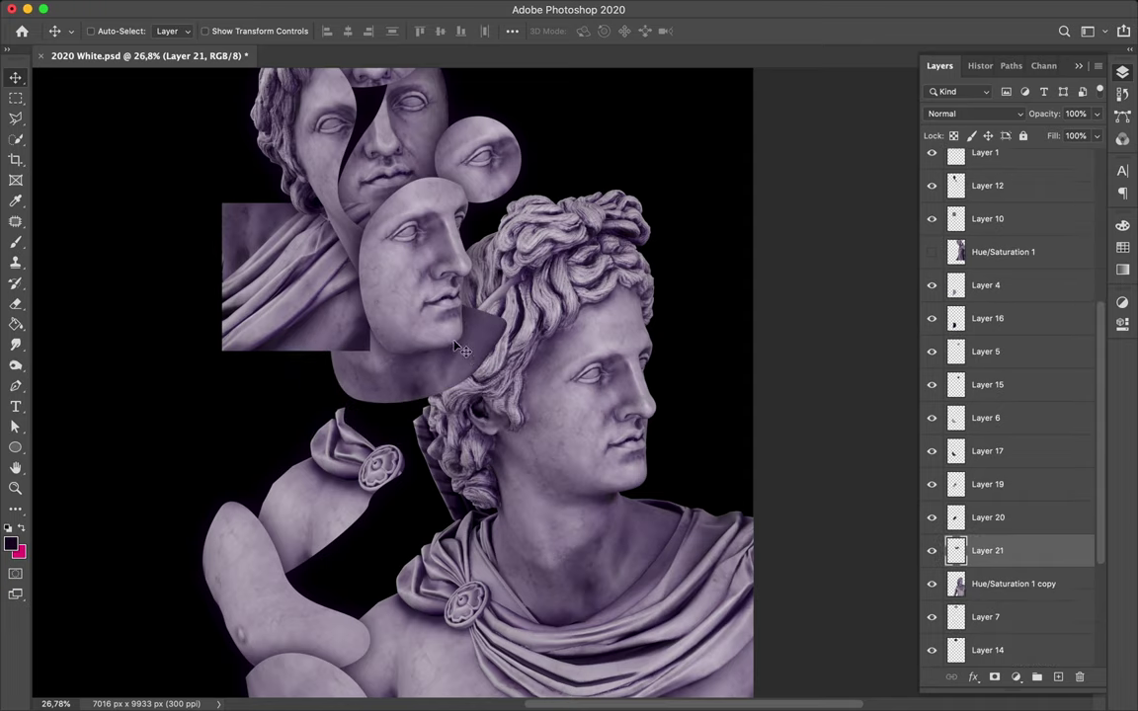
# Shift the full statue layer further down the canvas.
pyautogui.press('m')
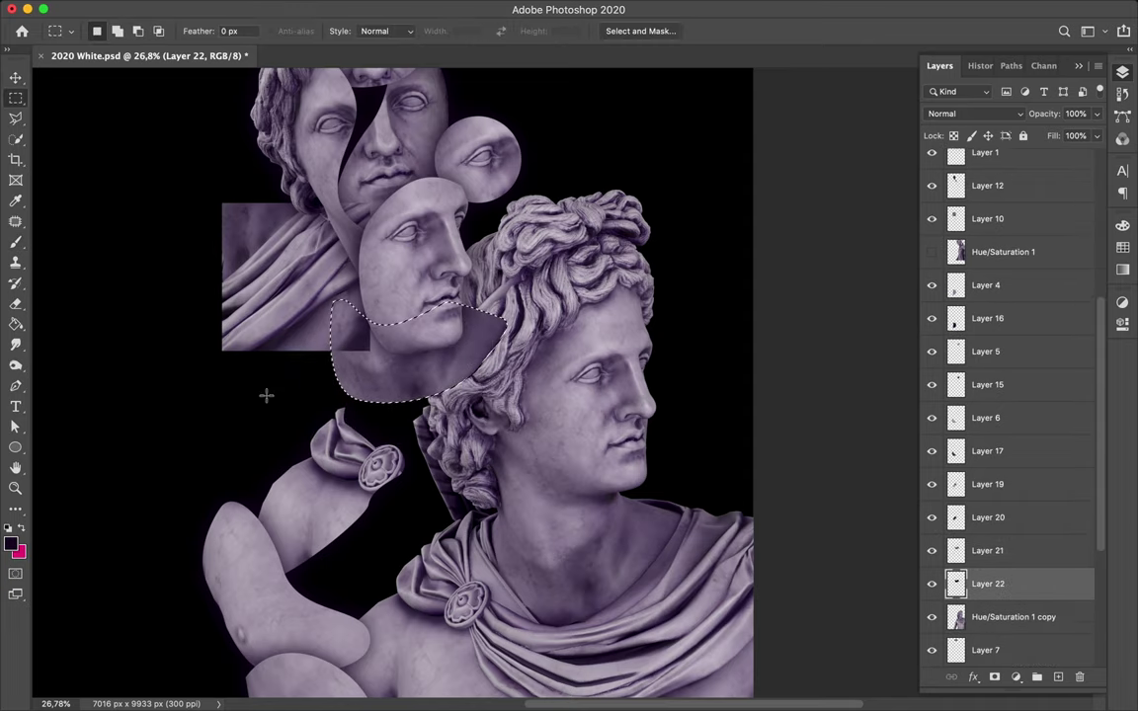
pyautogui.click(242, 8)
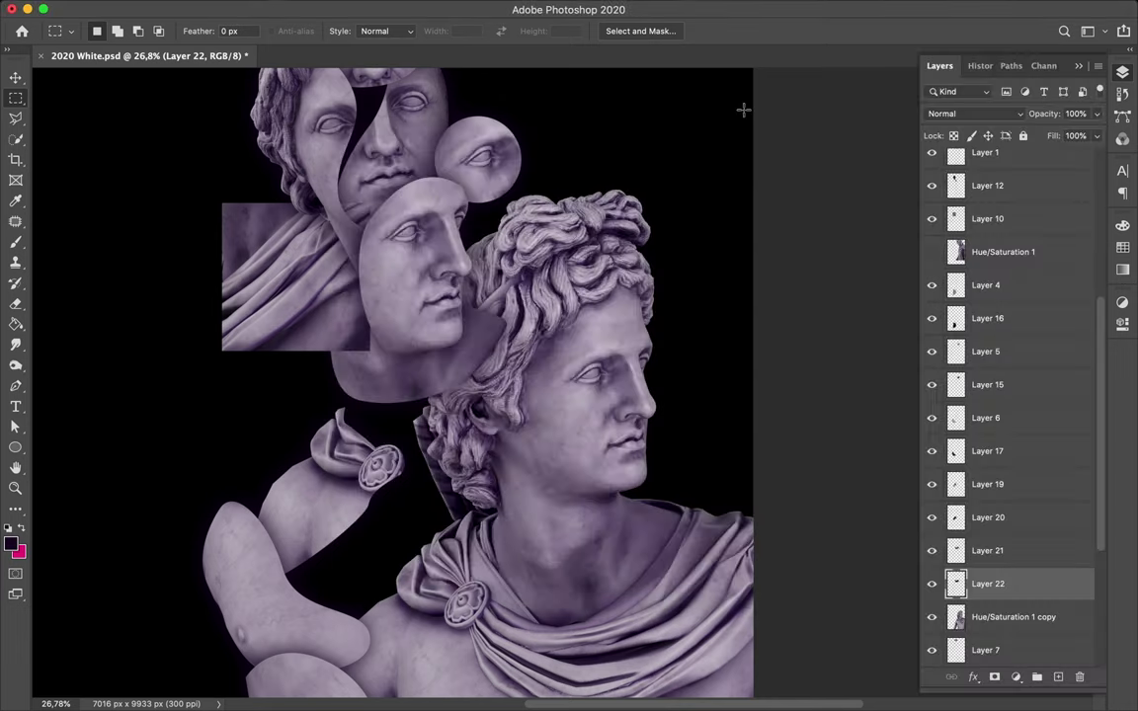
pyautogui.press('v')
pyautogui.scroll(-5, 451, 349)
pyautogui.scroll(-3, 1007, 395)
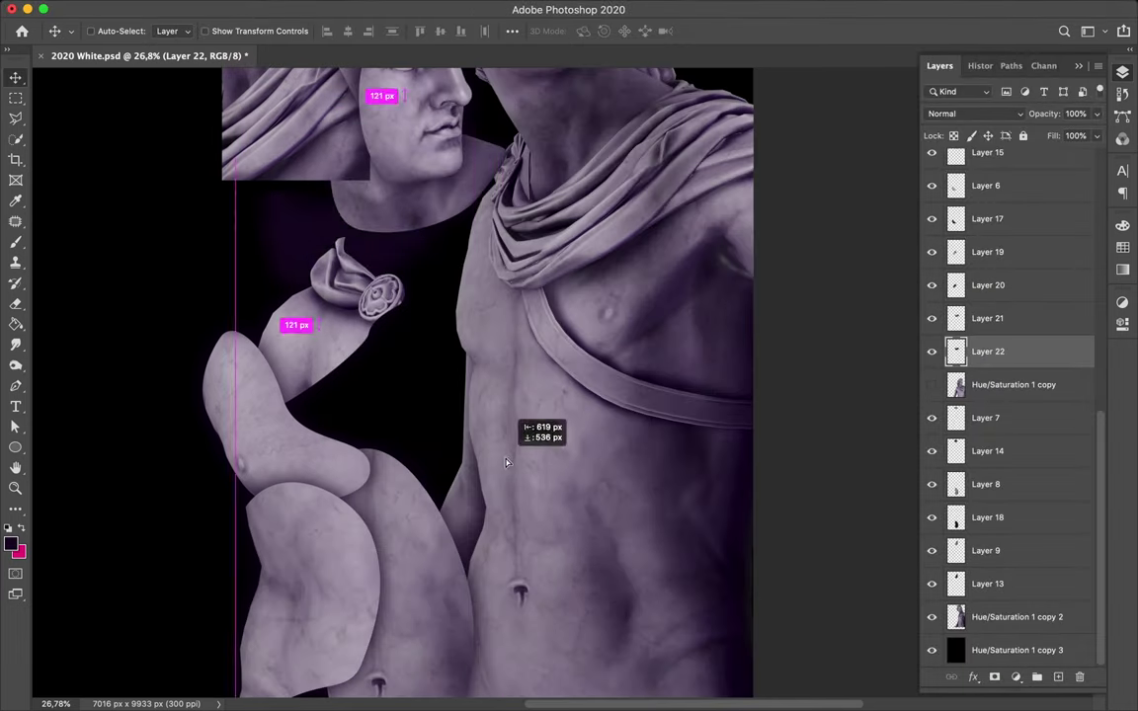
pyautogui.keyDown('super'); pyautogui.click(577, 491); pyautogui.keyUp('super')
pyautogui.moveTo(576, 491); pyautogui.dragTo(577, 664)
pyautogui.scroll(3, 501, 427)
# Trace the neck with the Pen, copy it to its own layer, and move it up-left.
pyautogui.press('p')
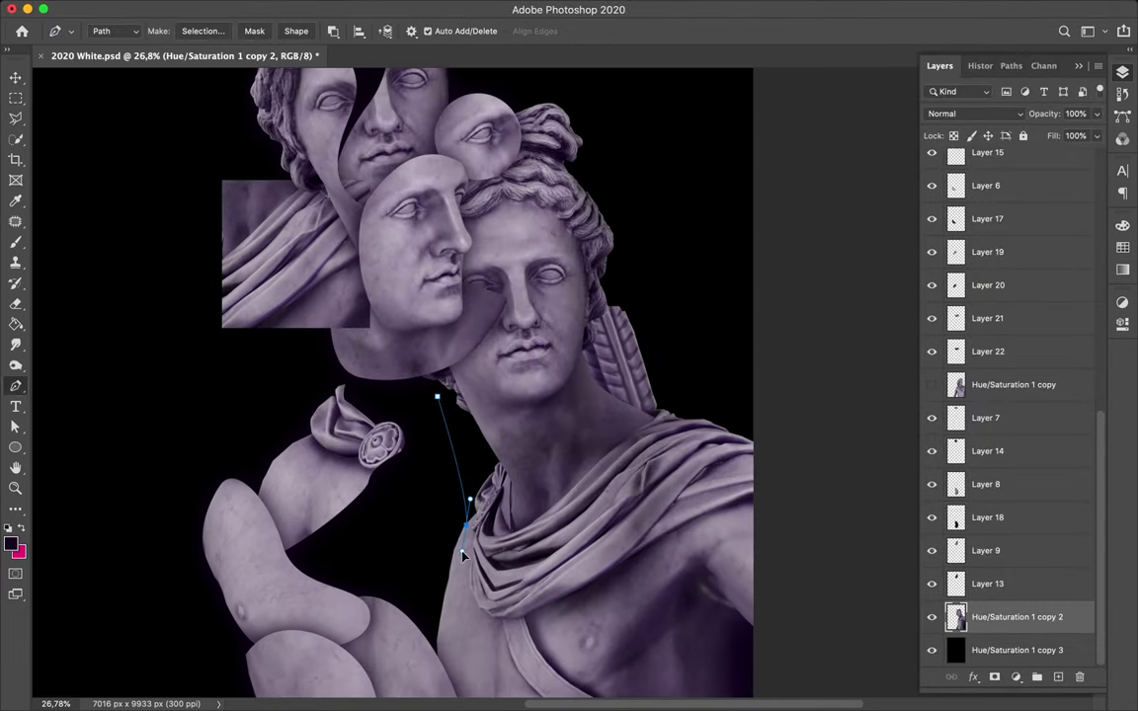
pyautogui.press('super+Return')
pyautogui.press('super+j')
pyautogui.press('v')
pyautogui.moveTo(494, 424); pyautogui.dragTo(396, 384)
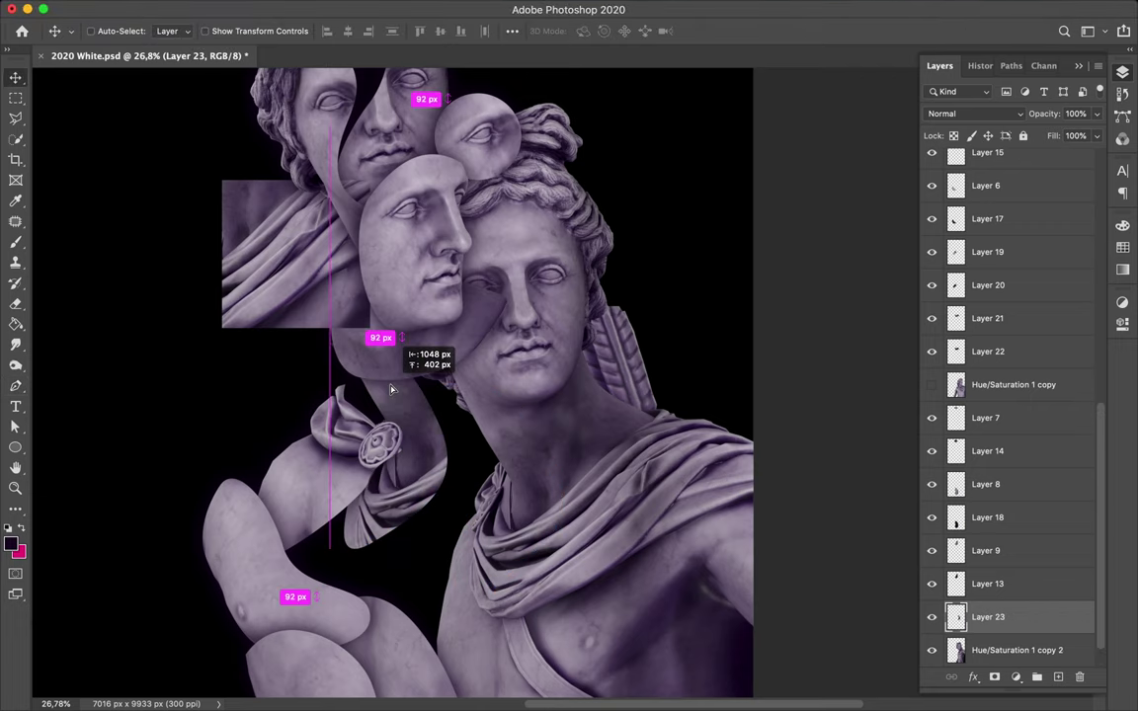
pyautogui.keyDown('super'); pyautogui.click(351, 469); pyautogui.keyUp('super')
# Copy a second traced neck piece from the statue onto a new layer, moved up-left.
pyautogui.keyDown('super'); pyautogui.click(644, 453); pyautogui.keyUp('super')
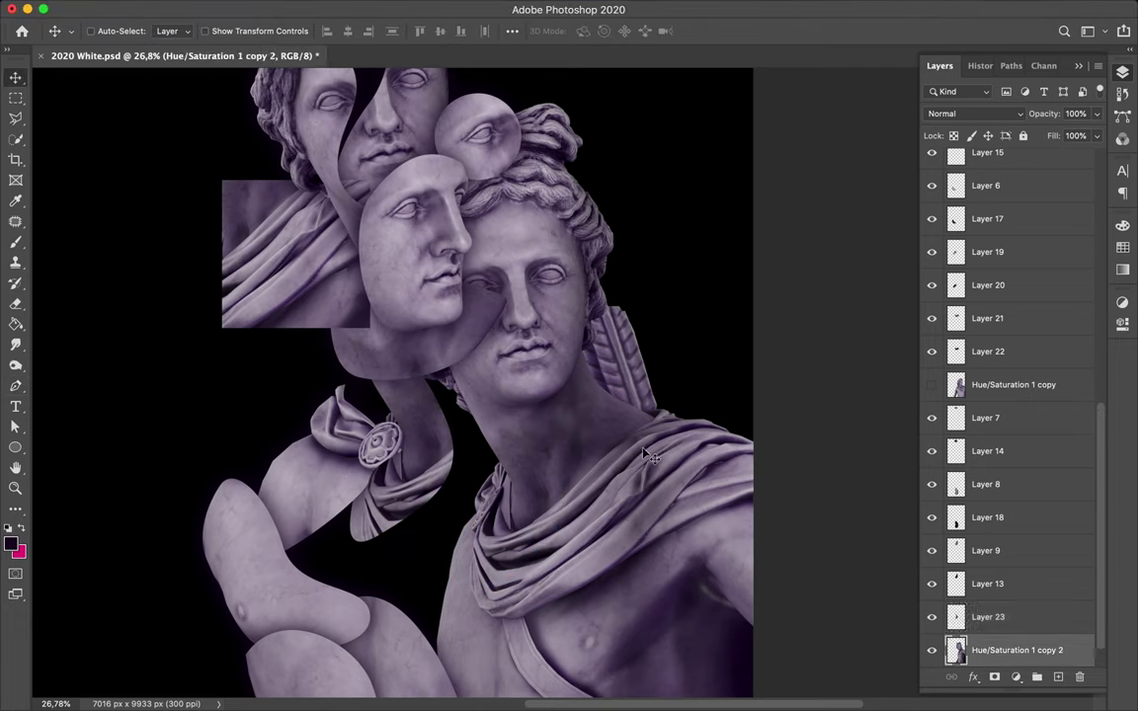
pyautogui.press('super+Return')
pyautogui.press('Return')
pyautogui.press('super+j')
pyautogui.press('v')
pyautogui.moveTo(593, 414); pyautogui.dragTo(541, 381)
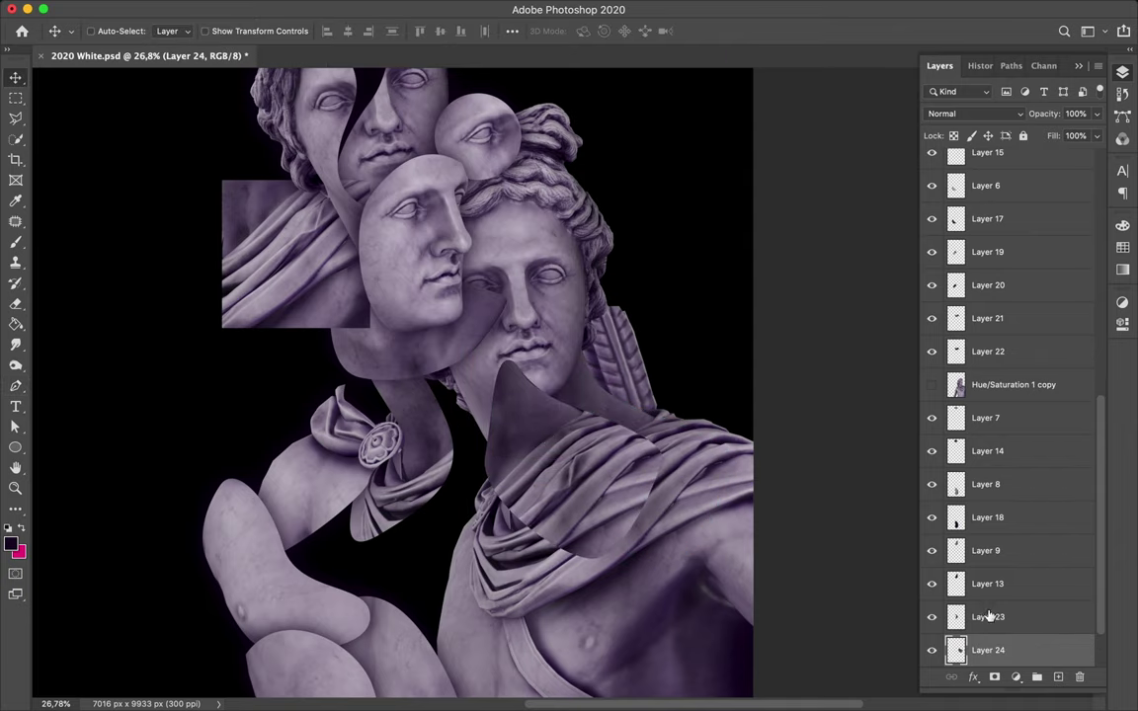
# Add a blurred shadow for the copied piece and reposition the statue layers.
pyautogui.keyDown('super'); pyautogui.click(955, 650); pyautogui.keyUp('super')
pyautogui.keyDown('super'); pyautogui.click(1057, 676); pyautogui.keyUp('super')
pyautogui.press('m')
pyautogui.press('super+f')
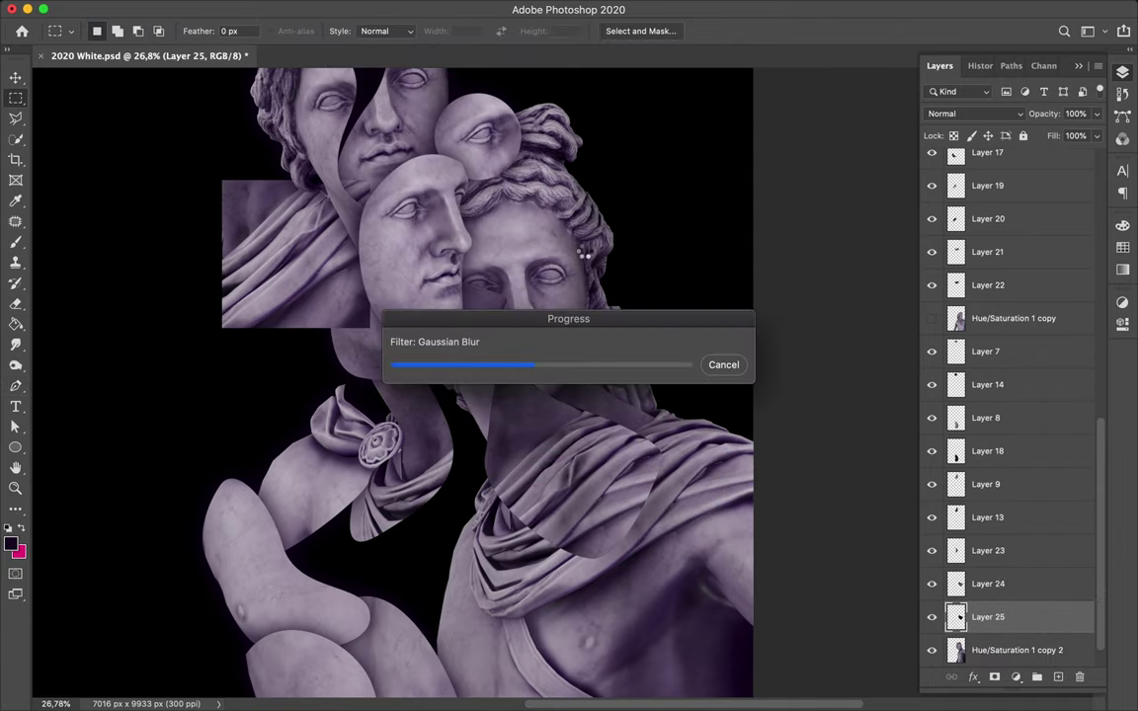
pyautogui.press('v')
pyautogui.moveTo(632, 212); pyautogui.dragTo(583, 205)
pyautogui.press('p')
pyautogui.click(602, 314)
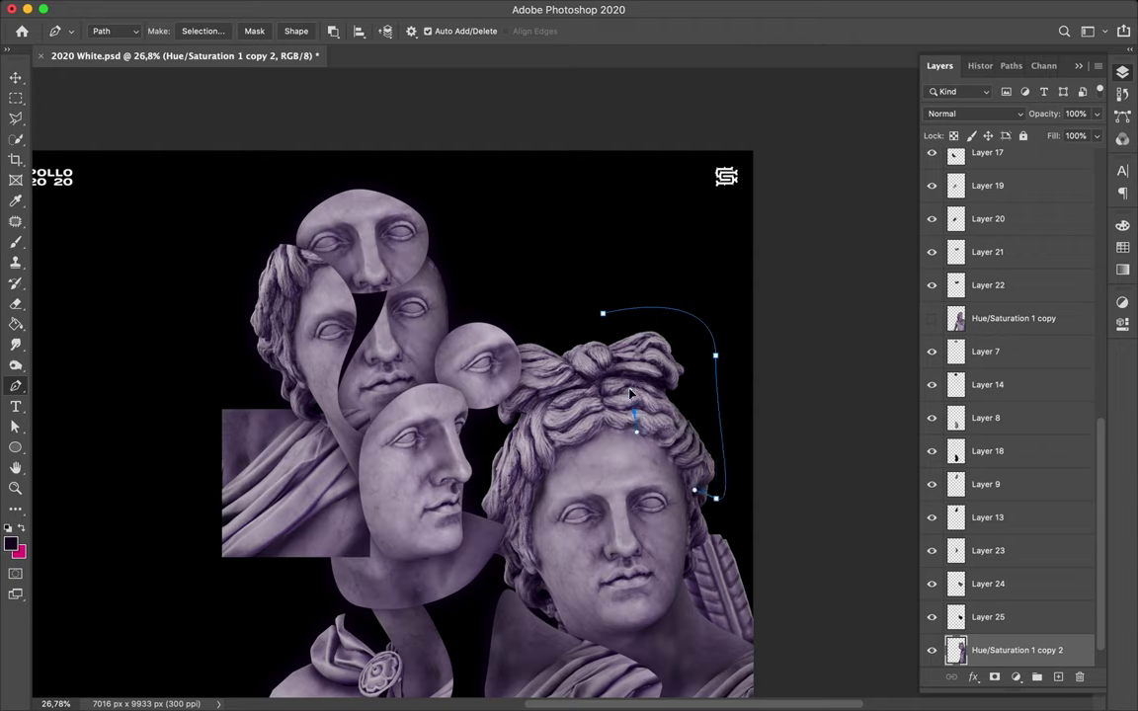
# Copy the first hair section to its own layer and place it over the face cluster.
pyautogui.press('Escape')
pyautogui.press('Escape')
pyautogui.press('super+j')
pyautogui.press('v')
pyautogui.moveTo(683, 329)
pyautogui.mouseDown()
pyautogui.moveTo(262, 182)
pyautogui.moveTo(443, 253)
pyautogui.mouseUp()
# Cut a second hair section from the right statue head onto the top-left head.
pyautogui.moveTo(646, 483); pyautogui.dragTo(695, 543)
pyautogui.press('p')
pyautogui.click(579, 382)
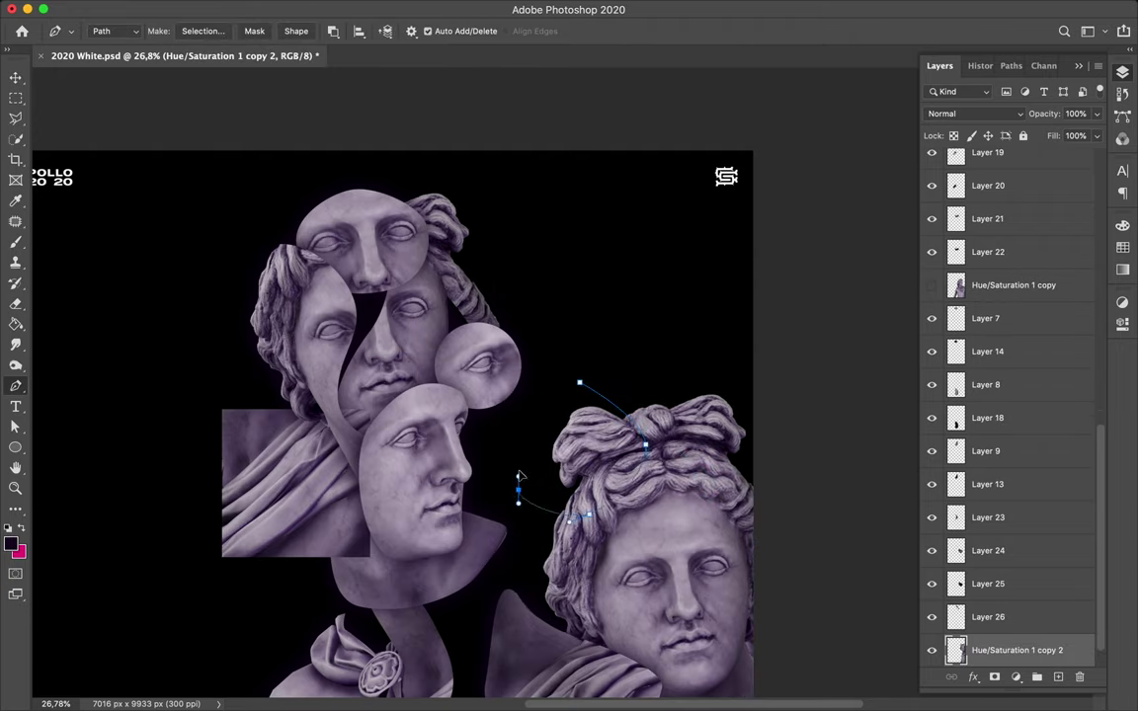
pyautogui.press('super+Return')
pyautogui.press('super+j')
pyautogui.press('v')
pyautogui.moveTo(553, 434); pyautogui.dragTo(286, 226)
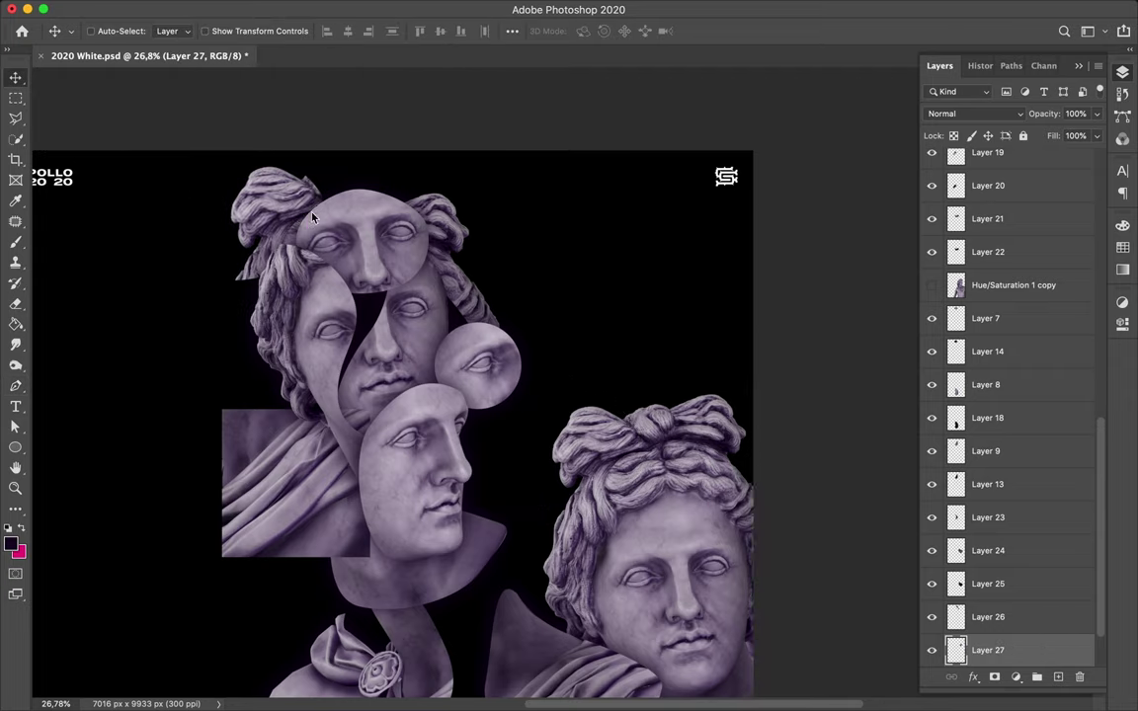
# Zoom out and reposition the first hair piece near the top.
pyautogui.press('super+minus')
pyautogui.moveTo(565, 180); pyautogui.dragTo(557, 147)
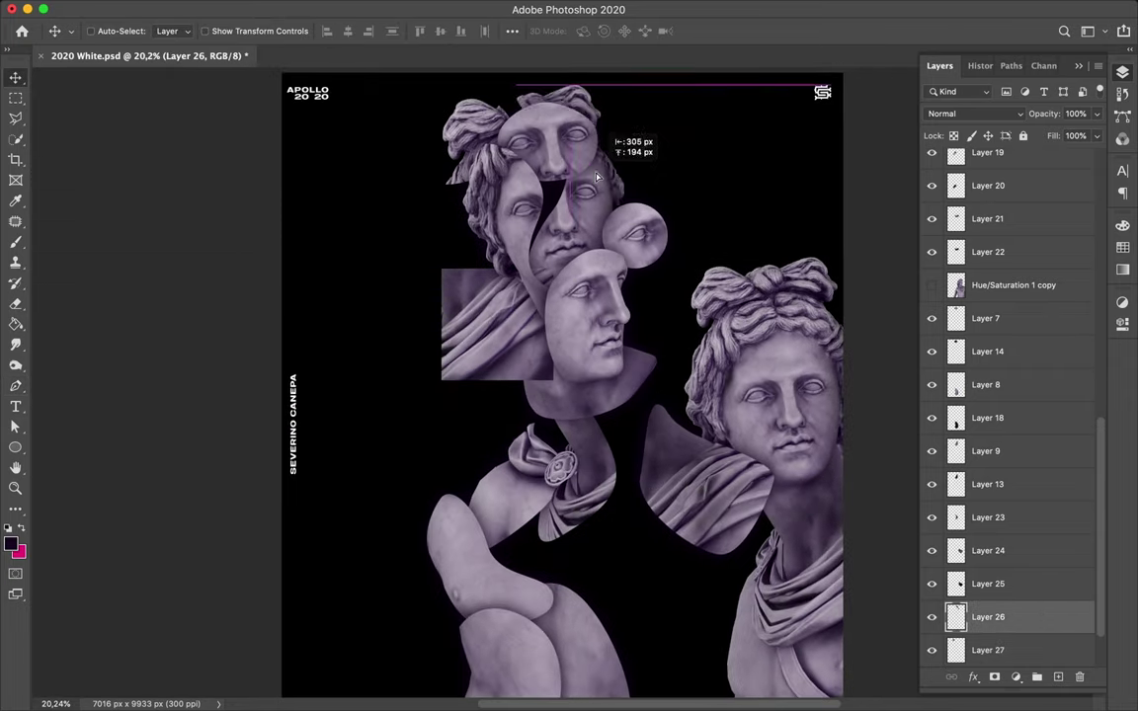
pyautogui.scroll(-5, 558, 146)
pyautogui.press('super+j')
# Cut a torso piece from the full statue and place it on the chest area.
pyautogui.press('p')
pyautogui.click(799, 431)
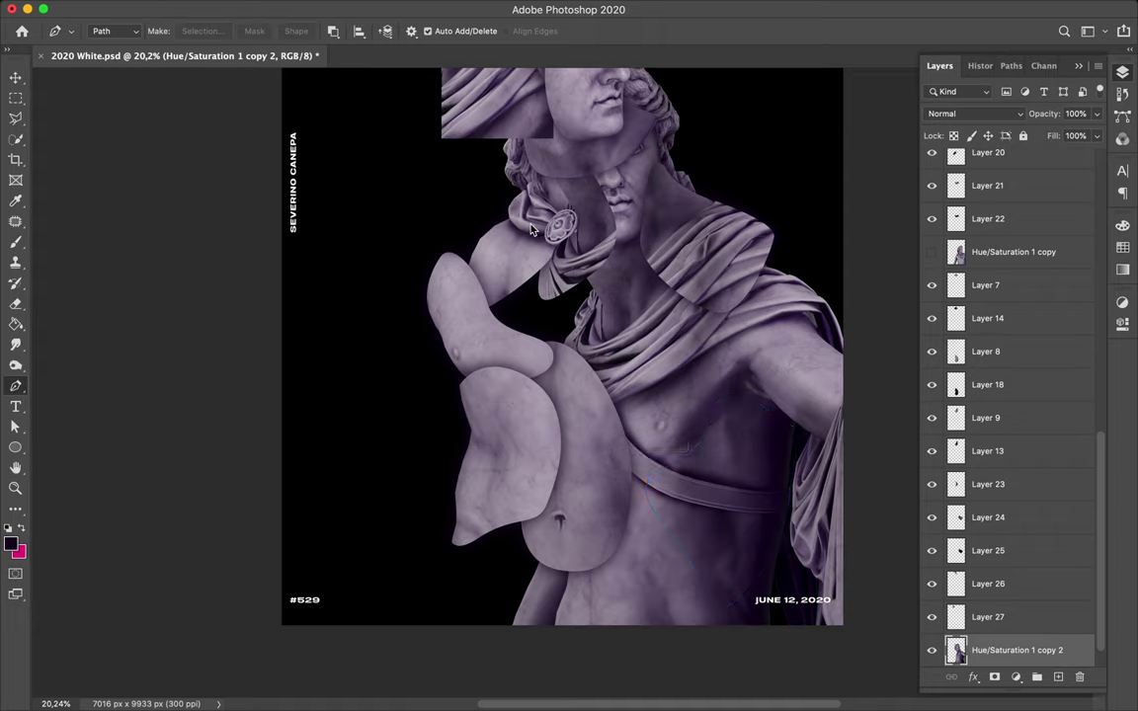
pyautogui.press('v')
pyautogui.moveTo(533, 231); pyautogui.dragTo(699, 363)
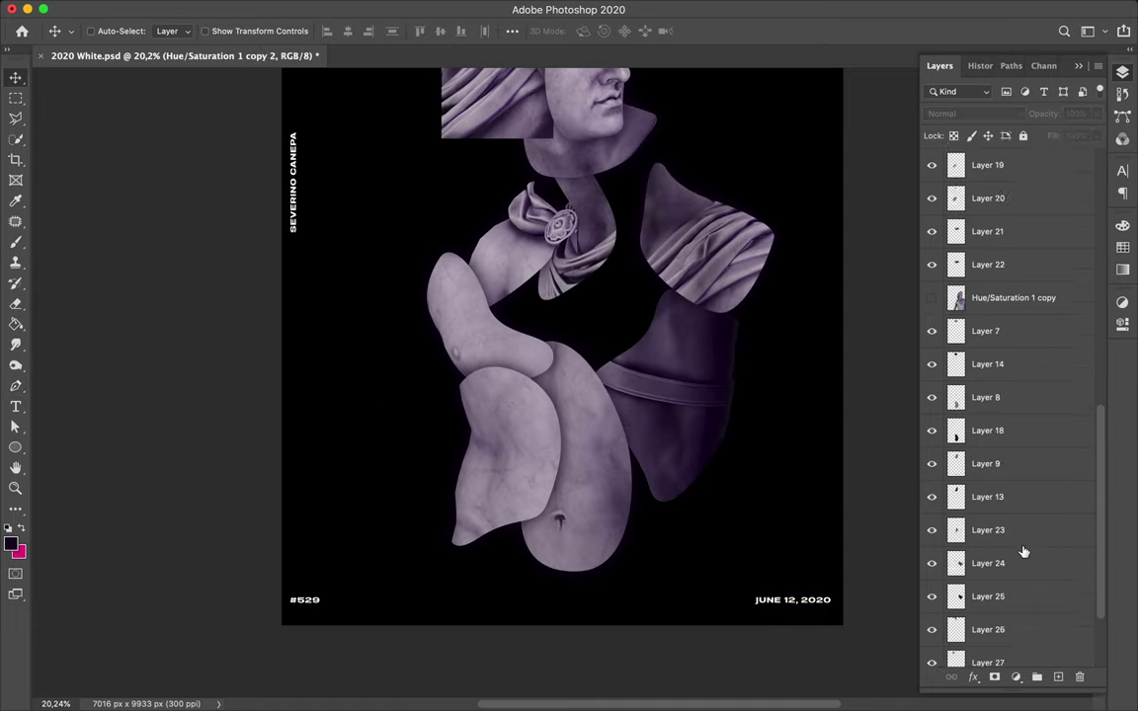
# Copy the abdomen with the navel onto Layer 29, shift it down-left, and place it below Layer 25.
pyautogui.click(1013, 219)
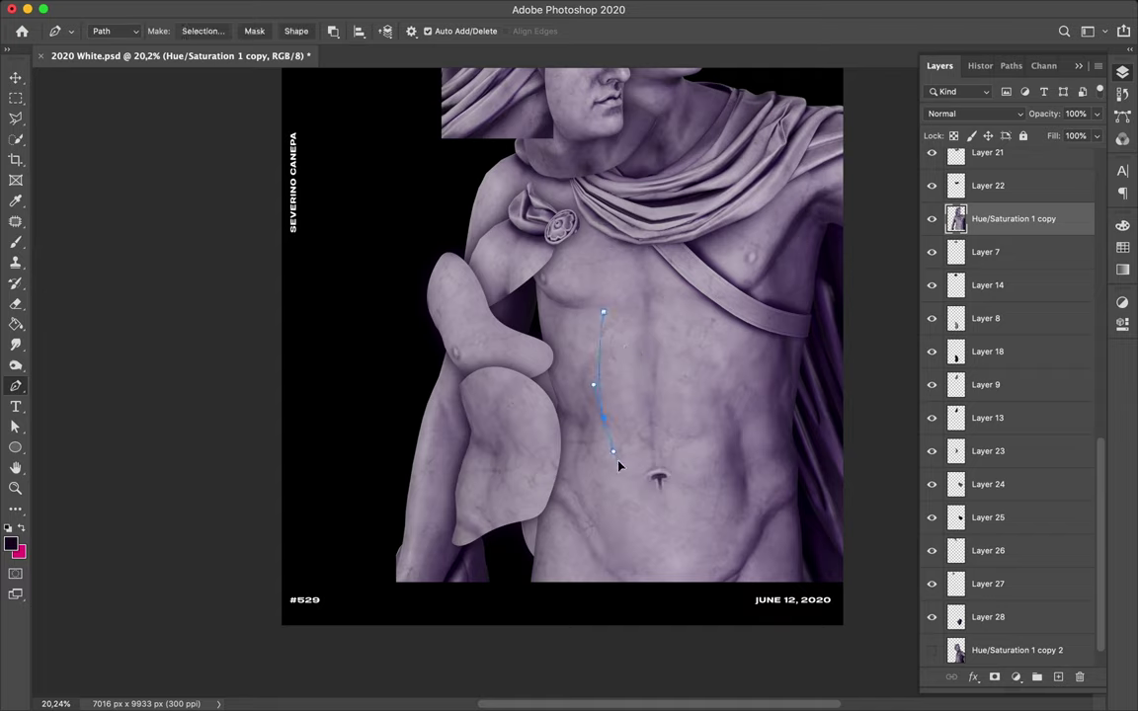
pyautogui.hotkey('ctrl', 'Return')
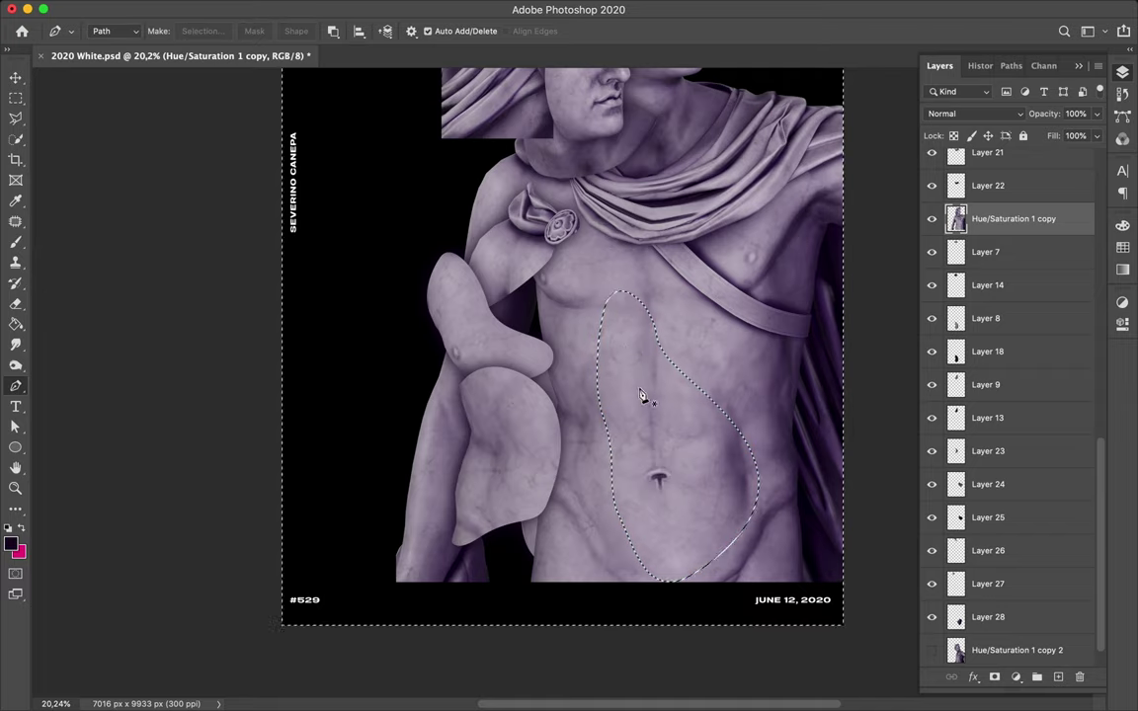
pyautogui.hotkey('ctrl', 'j')
pyautogui.press('v')
pyautogui.moveTo(689, 421); pyautogui.dragTo(642, 498)
pyautogui.click(988, 219)
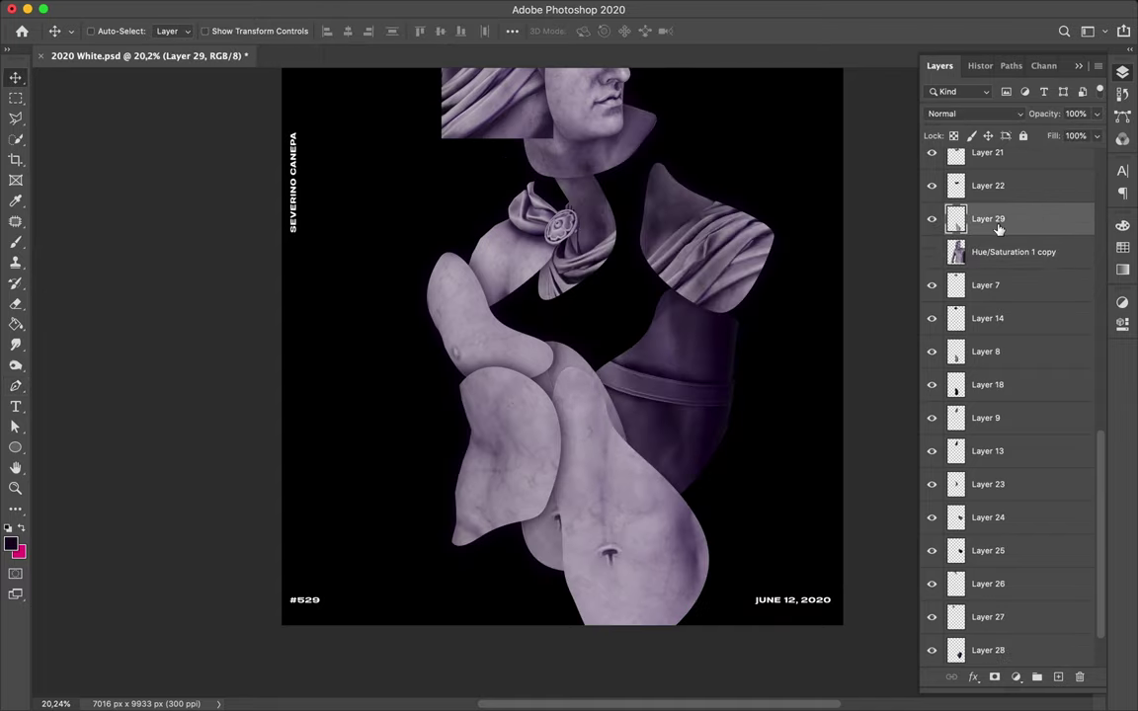
pyautogui.moveTo(988, 218); pyautogui.dragTo(958, 534)
# Shade the abdomen and shift the right drapery piece up and to the left.
pyautogui.press('b')
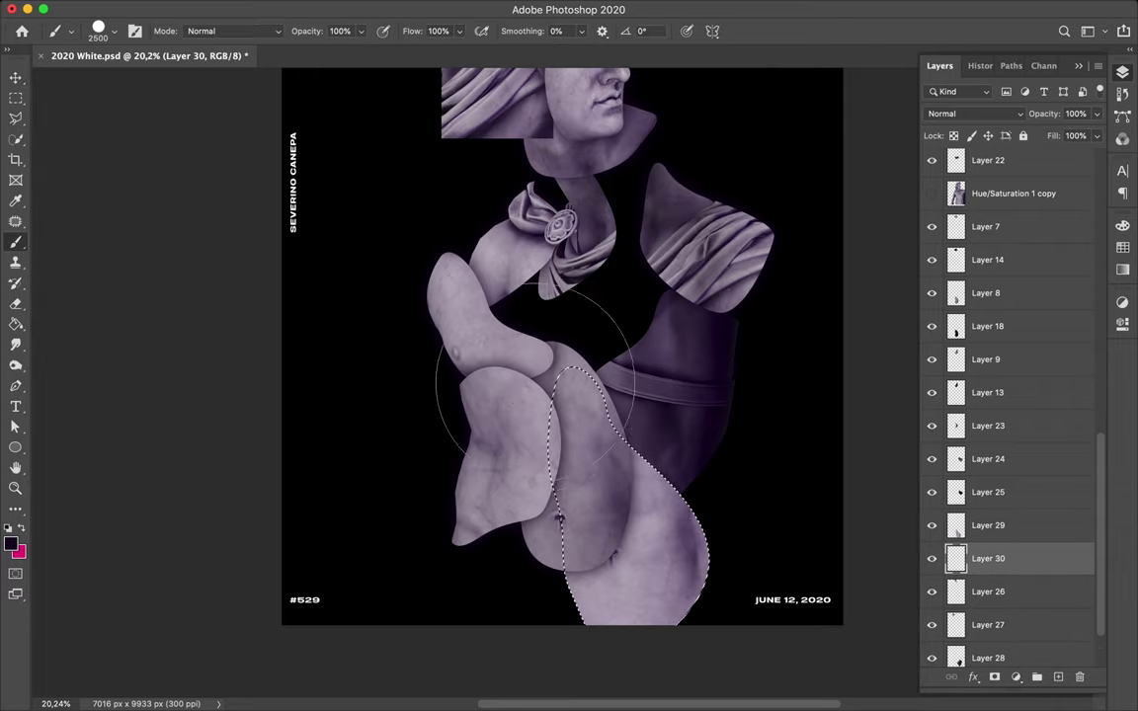
pyautogui.hotkey('ctrl', 'd')
pyautogui.press('v')
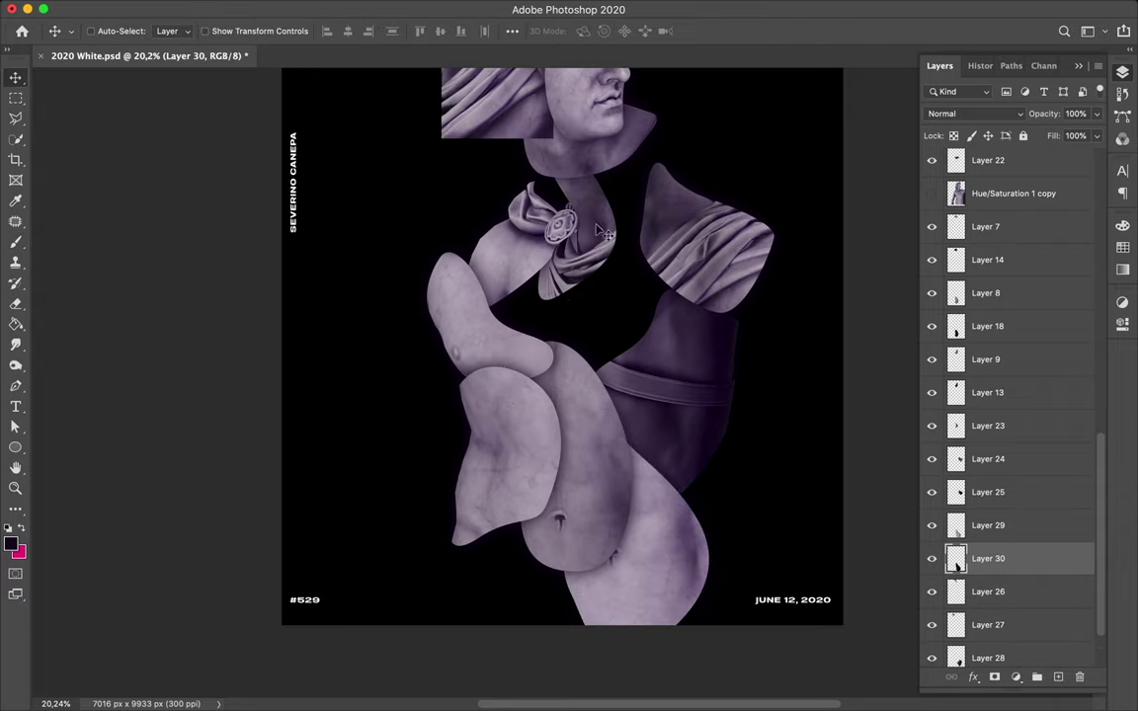
pyautogui.moveTo(657, 498); pyautogui.dragTo(703, 539)
pyautogui.scroll(5, 699, 500)
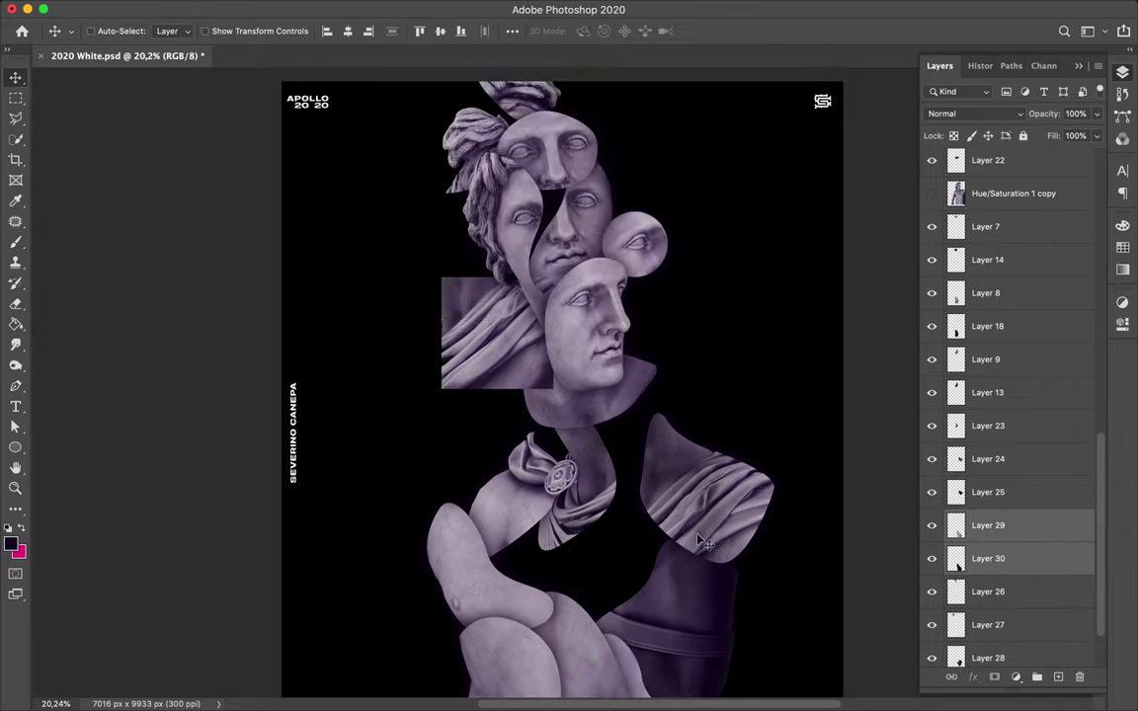
pyautogui.moveTo(711, 489); pyautogui.dragTo(657, 459)
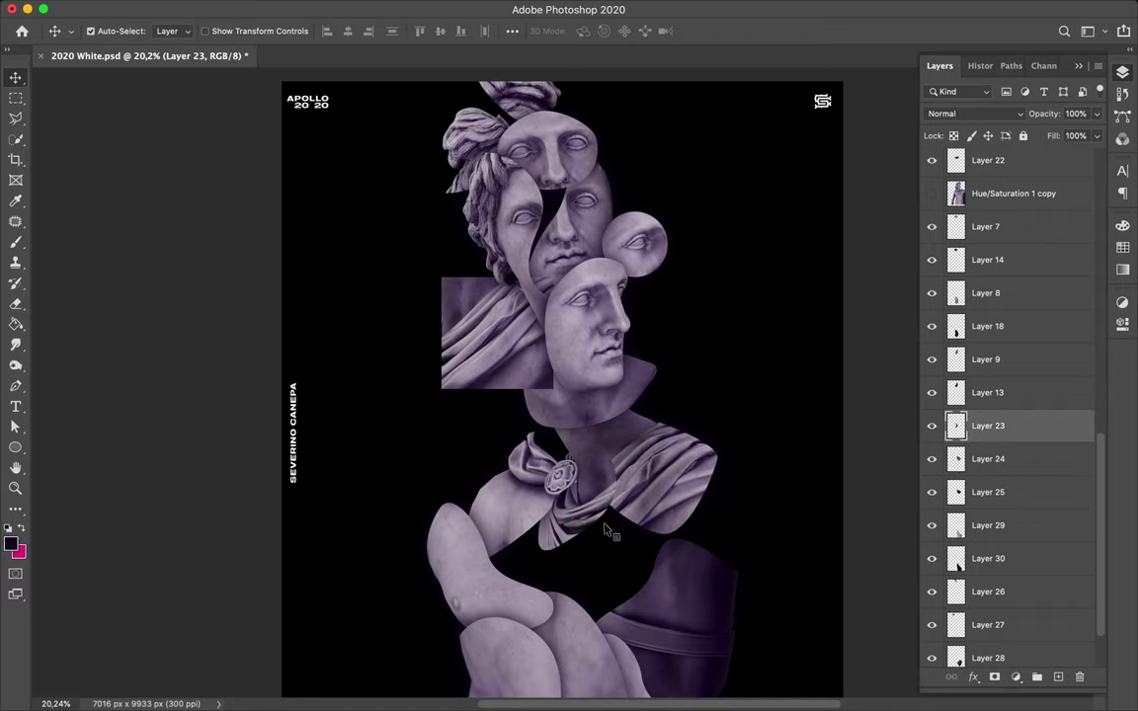
# Make a Gaussian-blurred shadow copy of the fragment and move it into place.
pyautogui.scroll(-2, 1055, 621)
pyautogui.hotkey('ctrl', 'j')
pyautogui.click(323, 8)
pyautogui.click(356, 27)
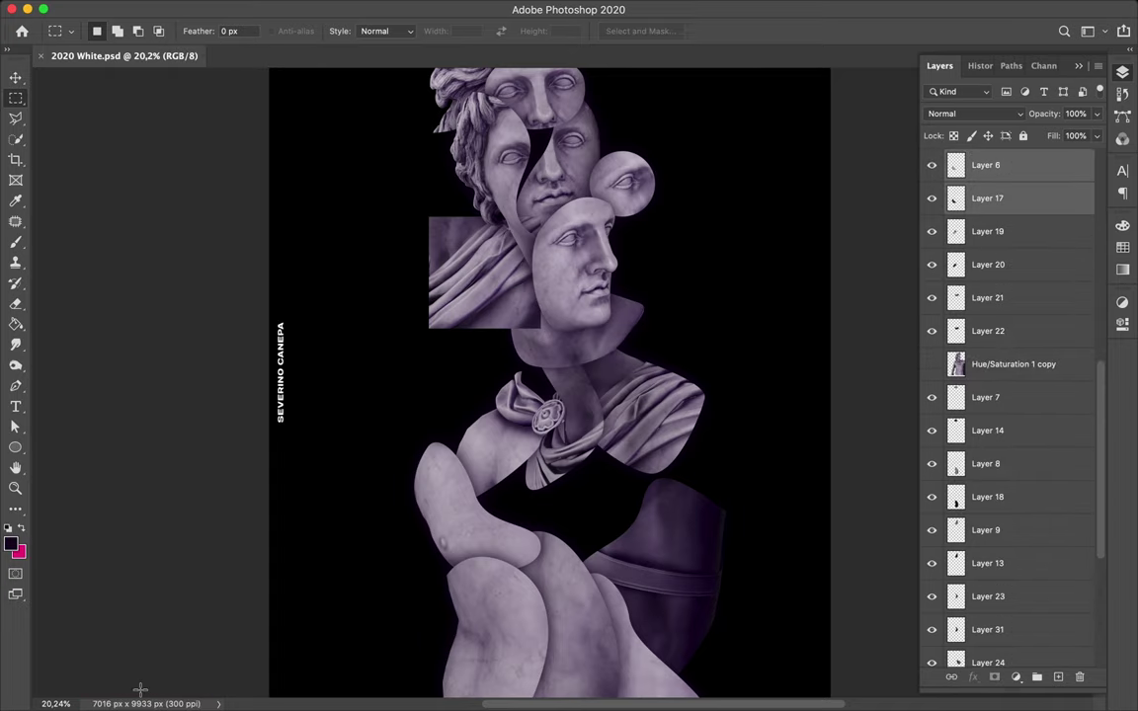
pyautogui.press('v')
pyautogui.scroll(-3, 549, 395)
pyautogui.moveTo(464, 464)
pyautogui.mouseDown()
pyautogui.moveTo(476, 430)
pyautogui.moveTo(455, 369)
pyautogui.mouseUp()
# Add offset duplicates of the limb pieces and face, and reposition the head piece.
pyautogui.moveTo(998, 168); pyautogui.dragTo(1027, 659)
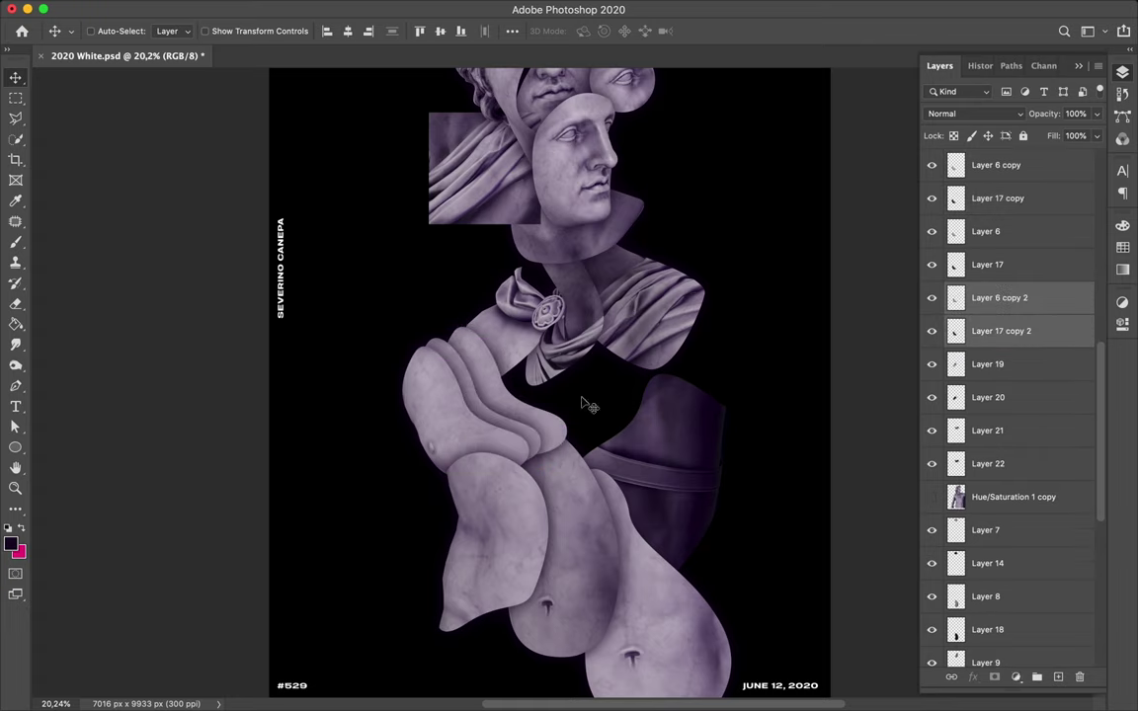
pyautogui.scroll(3, 482, 404)
pyautogui.moveTo(502, 210)
pyautogui.mouseDown()
pyautogui.moveTo(514, 267)
pyautogui.moveTo(593, 272)
pyautogui.mouseUp()
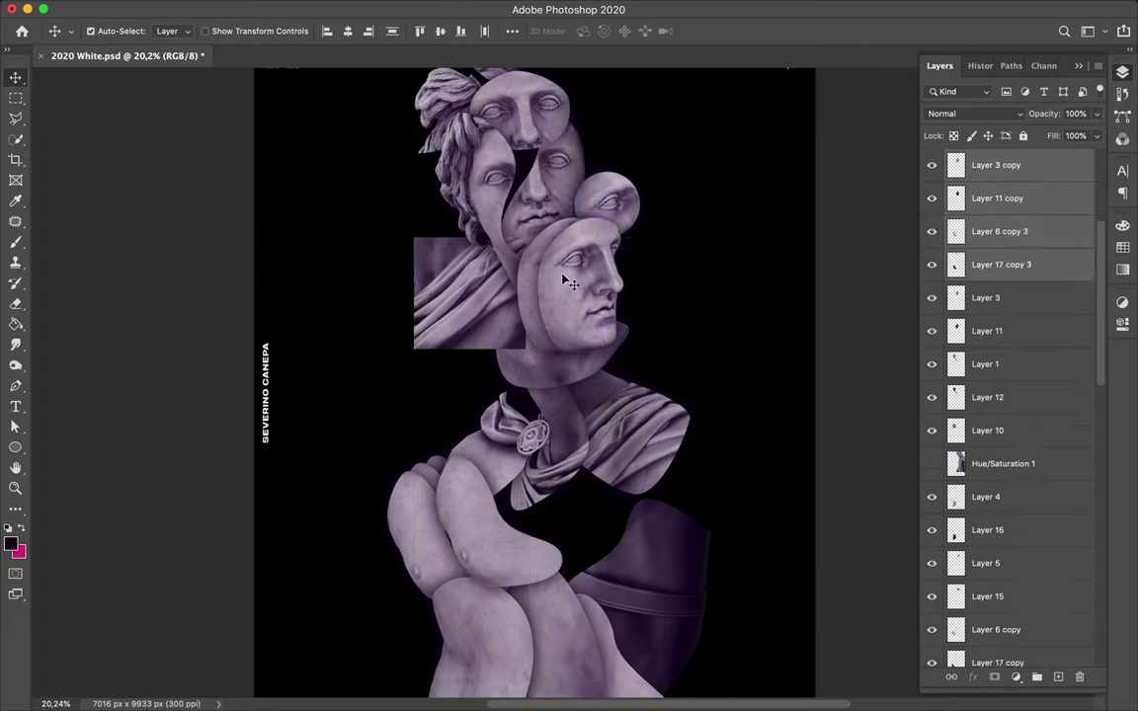
pyautogui.moveTo(992, 168)
pyautogui.mouseDown()
pyautogui.moveTo(987, 414)
pyautogui.moveTo(1007, 598)
pyautogui.mouseUp()
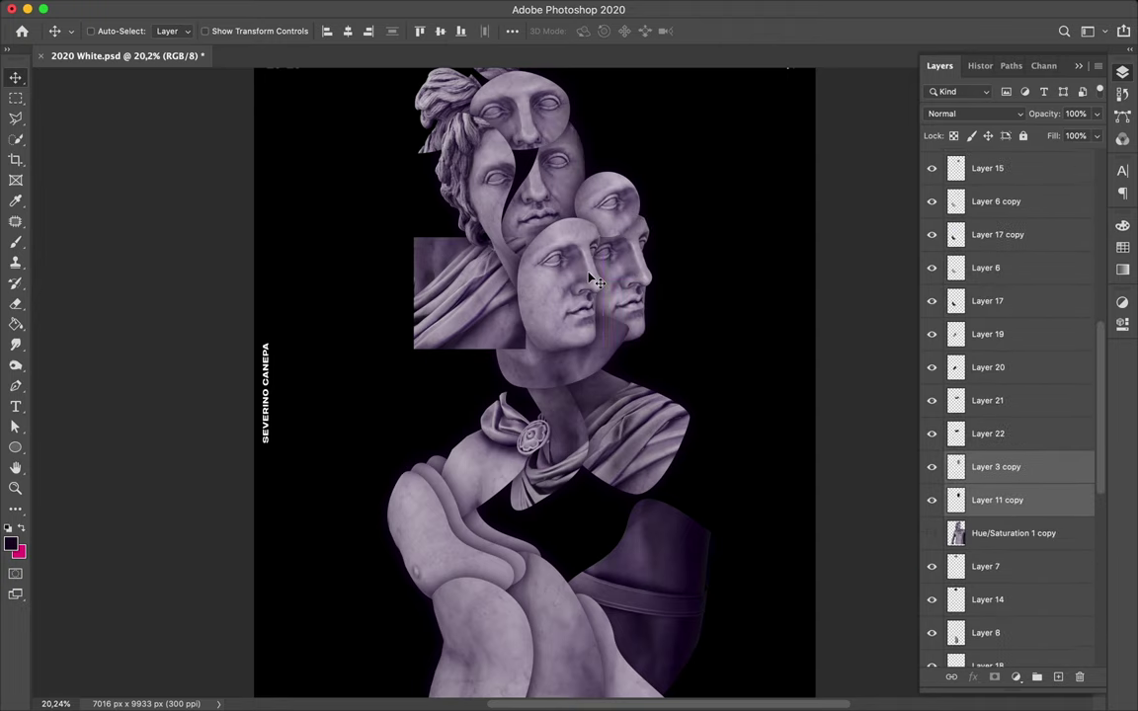
pyautogui.hotkey('ctrl', 't')
pyautogui.press('Return')
pyautogui.moveTo(593, 280); pyautogui.dragTo(609, 228)
# Duplicate the drapery square and give its new shadow copy a Gaussian Blur.
pyautogui.scroll(-3, 505, 329)
pyautogui.click(506, 329)
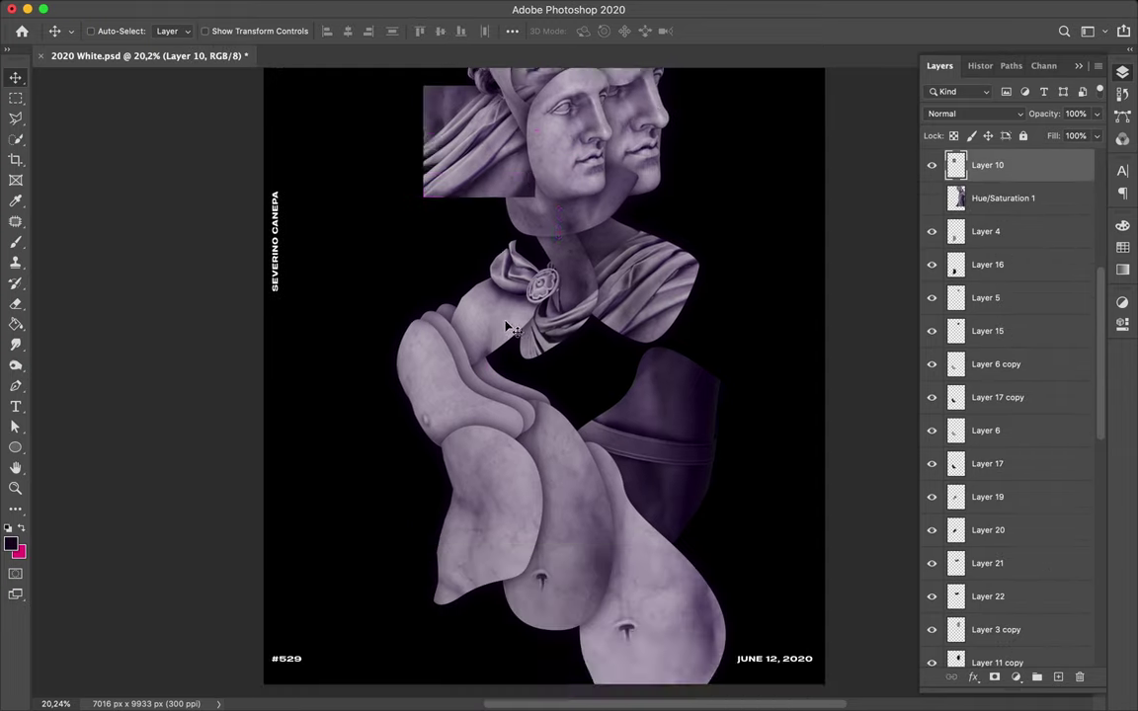
pyautogui.moveTo(506, 329); pyautogui.dragTo(505, 287)
pyautogui.scroll(2, 505, 297)
pyautogui.click(956, 255)
pyautogui.click(987, 284)
pyautogui.click(373, 8)
pyautogui.click(405, 30)
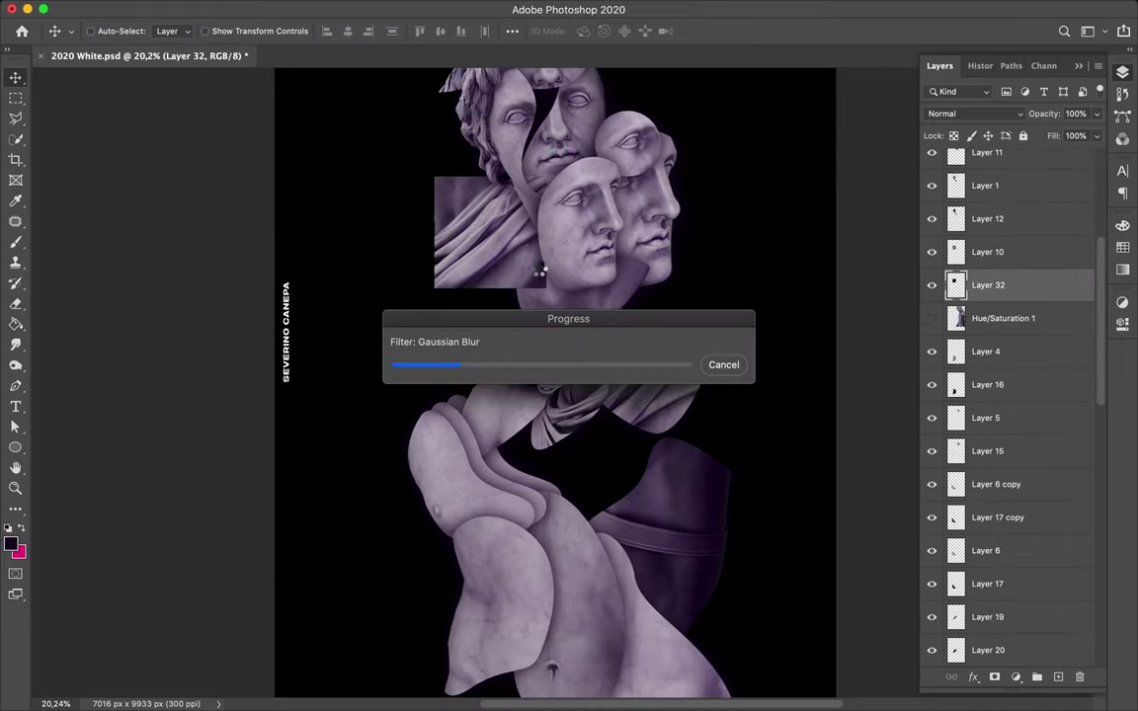
# Move the drapery-square copies down-right, rotate them 90° and lower them in the stack.
pyautogui.keyDown('shift'); pyautogui.click(987, 252); pyautogui.keyUp('shift')
pyautogui.moveTo(494, 237); pyautogui.dragTo(637, 494)
pyautogui.hotkey('ctrl', 't')
pyautogui.moveTo(533, 336)
pyautogui.mouseDown()
pyautogui.moveTo(796, 390)
pyautogui.moveTo(691, 553)
pyautogui.mouseUp()
pyautogui.press('Return')
pyautogui.moveTo(997, 268)
pyautogui.mouseDown()
pyautogui.moveTo(992, 595)
pyautogui.moveTo(960, 507)
pyautogui.mouseUp()
# Position and resize the second rotated drapery-square copy.
pyautogui.scroll(-1, 592, 445)
pyautogui.moveTo(553, 533); pyautogui.dragTo(546, 600)
pyautogui.hotkey('ctrl', 't')
pyautogui.press('Return')
pyautogui.scroll(-3, 376, 277)
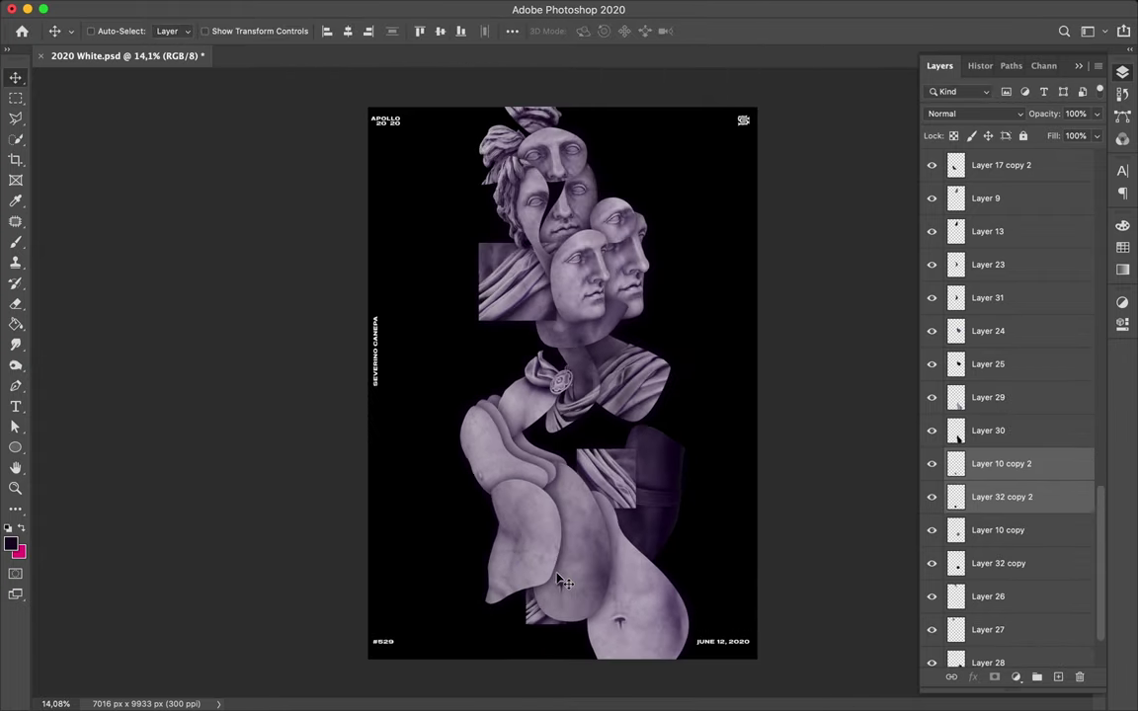
pyautogui.scroll(4, 376, 278)
pyautogui.scroll(-2, 1008, 444)
# Bring the full statue layer over the poster and marquee a thin vertical strip from it.
pyautogui.click(1017, 616)
pyautogui.moveTo(559, 632); pyautogui.dragTo(863, 253)
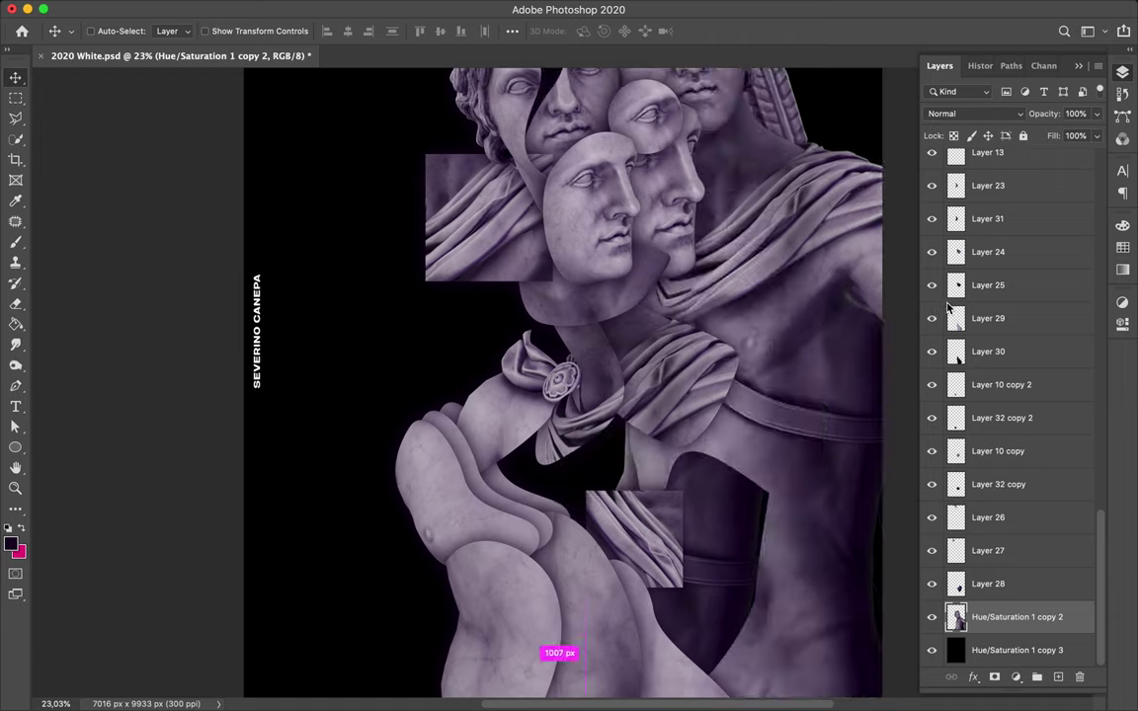
pyautogui.press('m')
pyautogui.moveTo(757, 76); pyautogui.dragTo(760, 691)
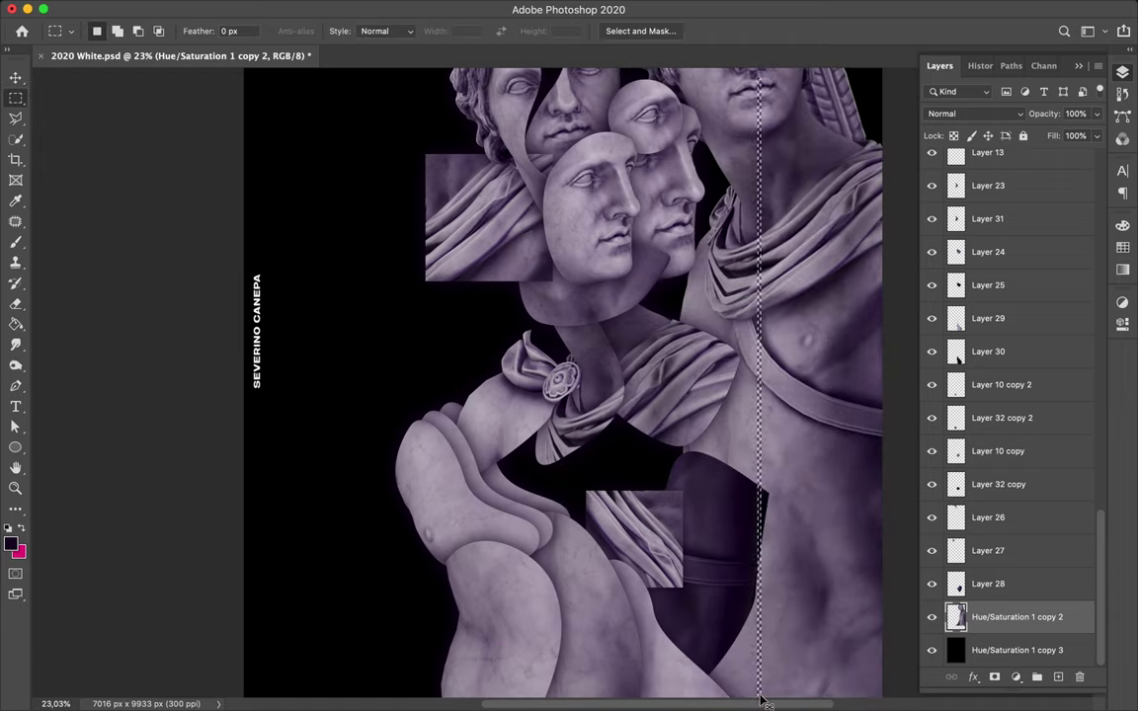
# Move the strip left onto the fragments and place its layer just below Layer 17 copy.
pyautogui.press('v')
pyautogui.moveTo(759, 476); pyautogui.dragTo(605, 497)
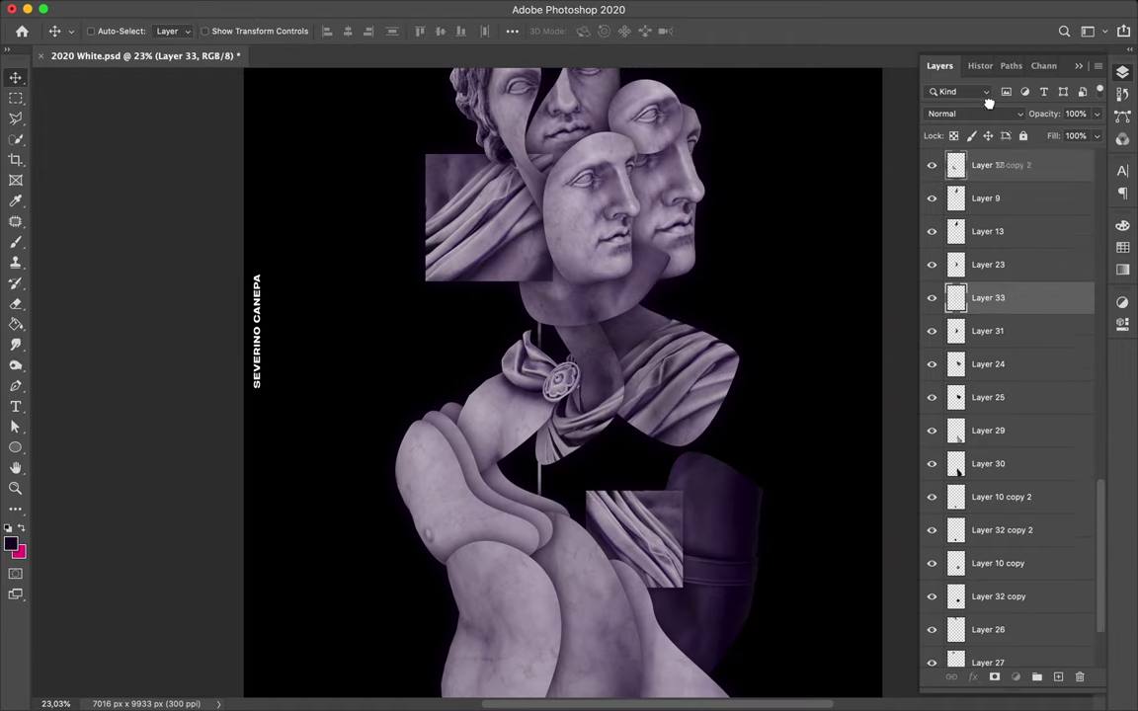
pyautogui.moveTo(981, 225); pyautogui.dragTo(987, 347)
pyautogui.moveTo(525, 272); pyautogui.dragTo(536, 373)
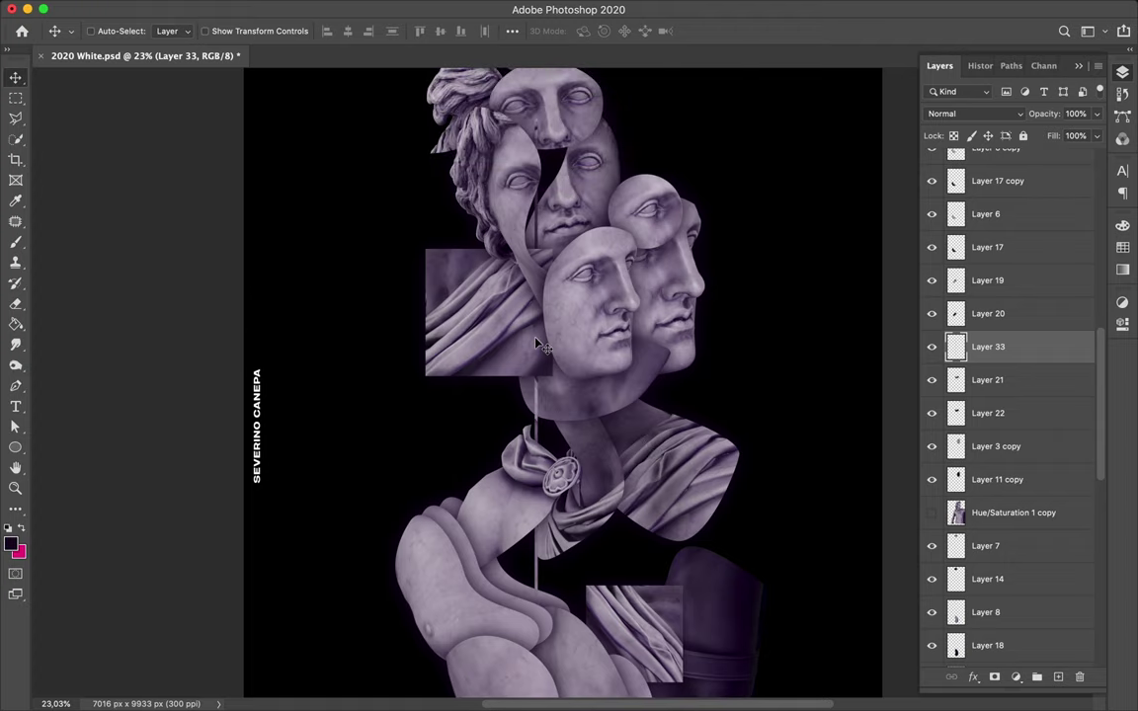
pyautogui.scroll(-5, 523, 385)
pyautogui.moveTo(987, 347); pyautogui.dragTo(987, 213)
pyautogui.scroll(2, 679, 435)
pyautogui.scroll(-2, 679, 435)
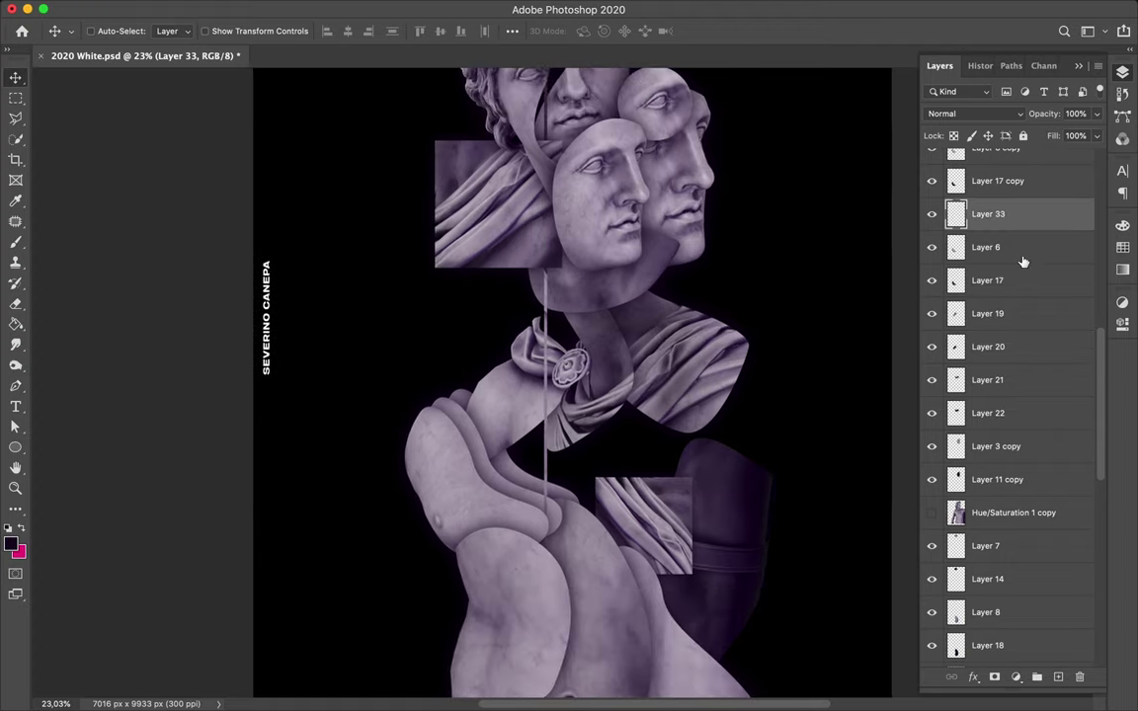
# Add a new layer for the strip's shadow and blur it with Gaussian Blur.
pyautogui.click(1058, 676)
pyautogui.hotkey('ctrl', '-')
pyautogui.press('m')
pyautogui.hotkey('ctrl', 'f')
pyautogui.press('v')
pyautogui.scroll(-5, 608, 441)
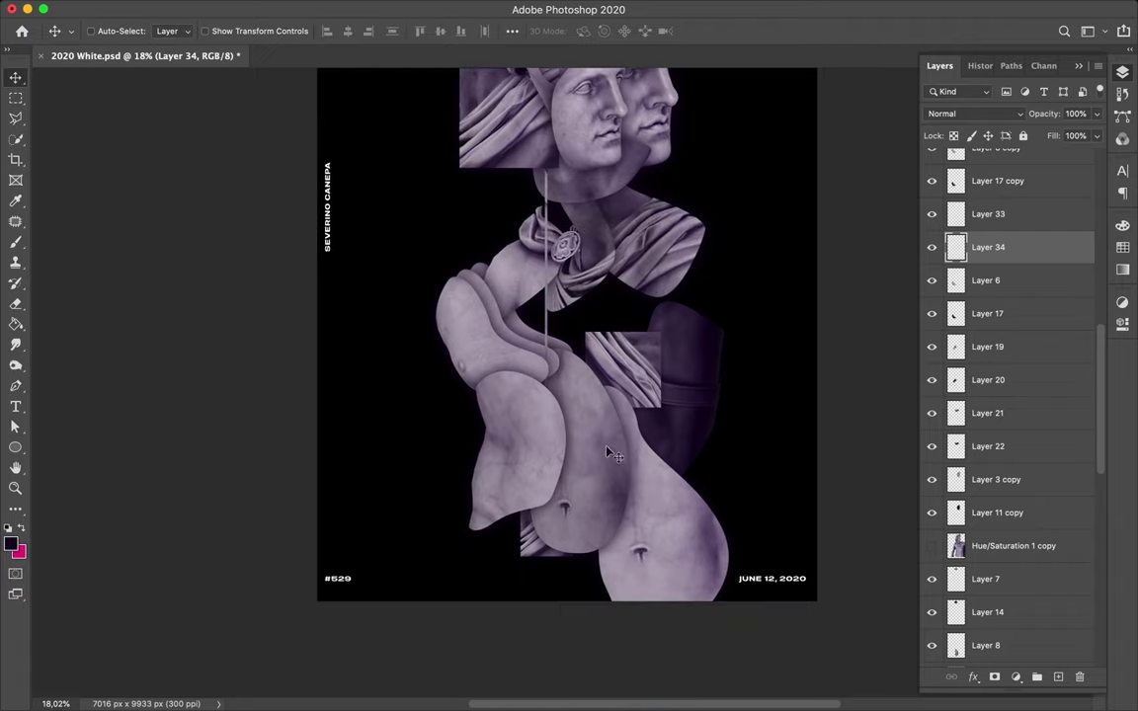
pyautogui.click(15, 446)
# Draw a thick-outlined circle over the lower navel and load it as a selection.
pyautogui.click(59, 435)
pyautogui.moveTo(623, 497); pyautogui.dragTo(700, 573)
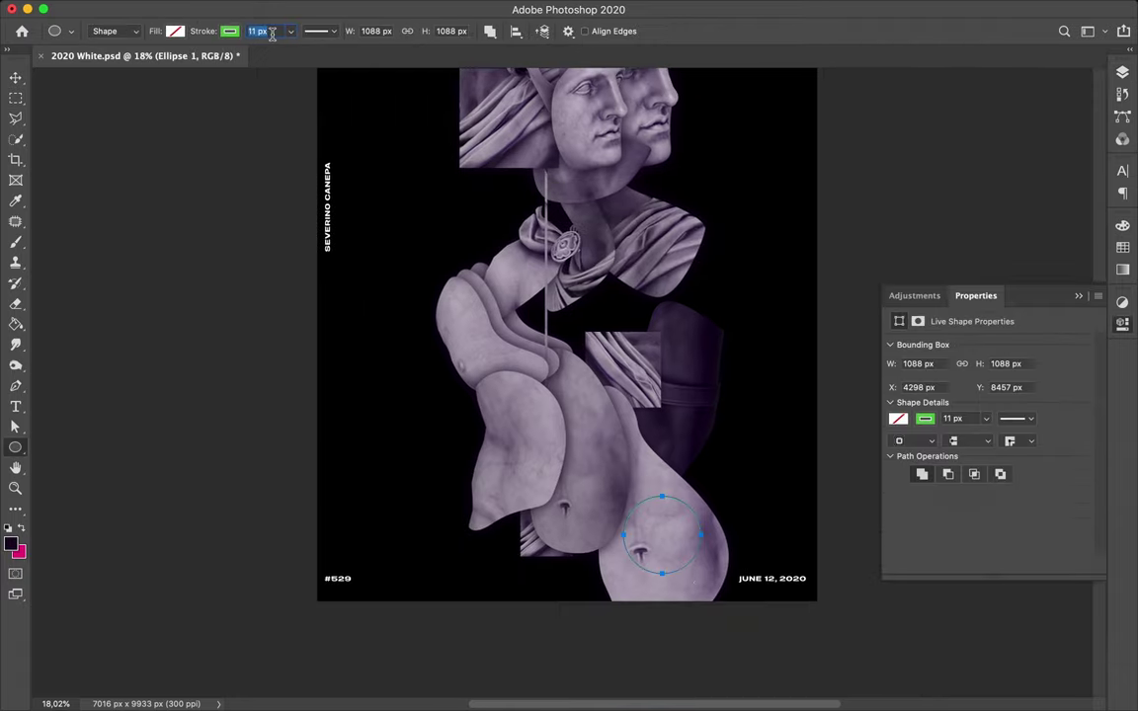
pyautogui.write('41')
pyautogui.press('a')
pyautogui.press('F7')
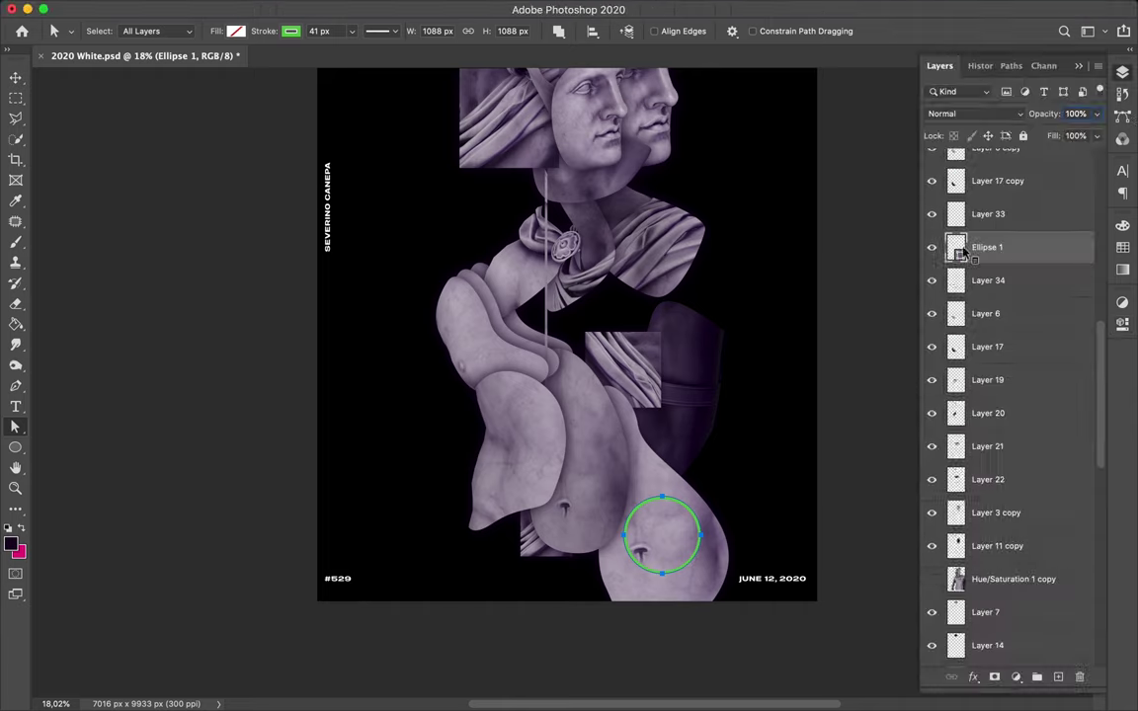
pyautogui.hotkey('ctrl', 'Return')
pyautogui.press('v')
# Duplicate the ring up-left and delete the old green circle layer.
pyautogui.keyDown('ctrl'); pyautogui.click(659, 481); pyautogui.keyUp('ctrl')
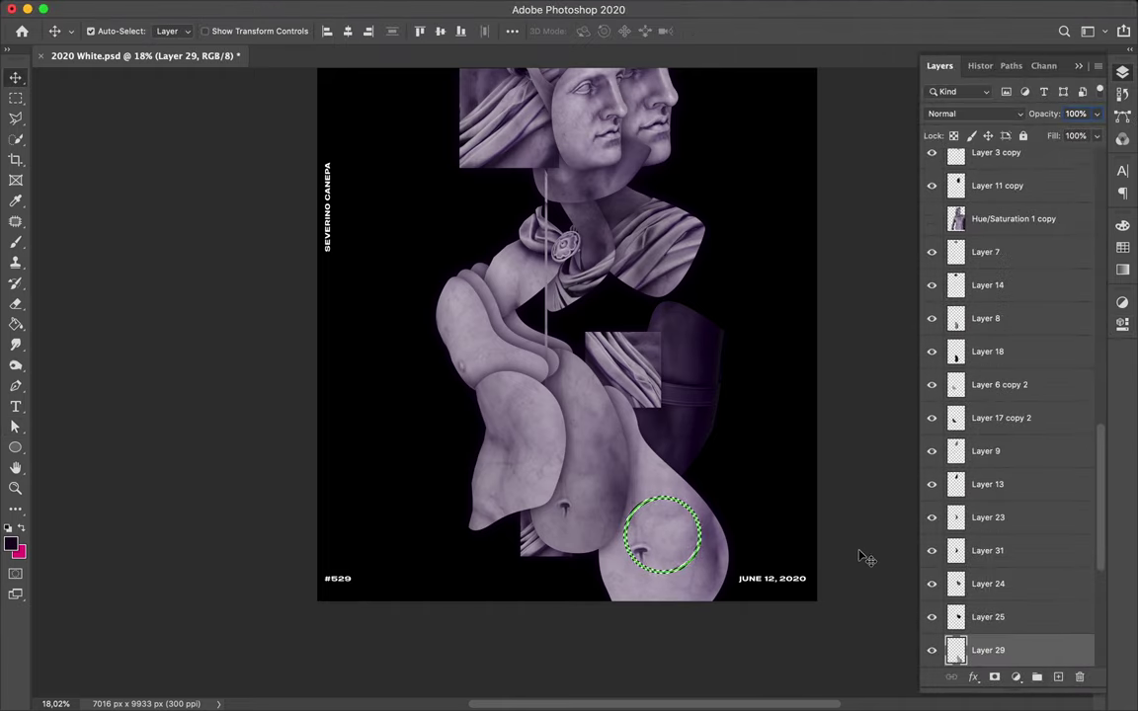
pyautogui.moveTo(743, 228); pyautogui.dragTo(494, 234)
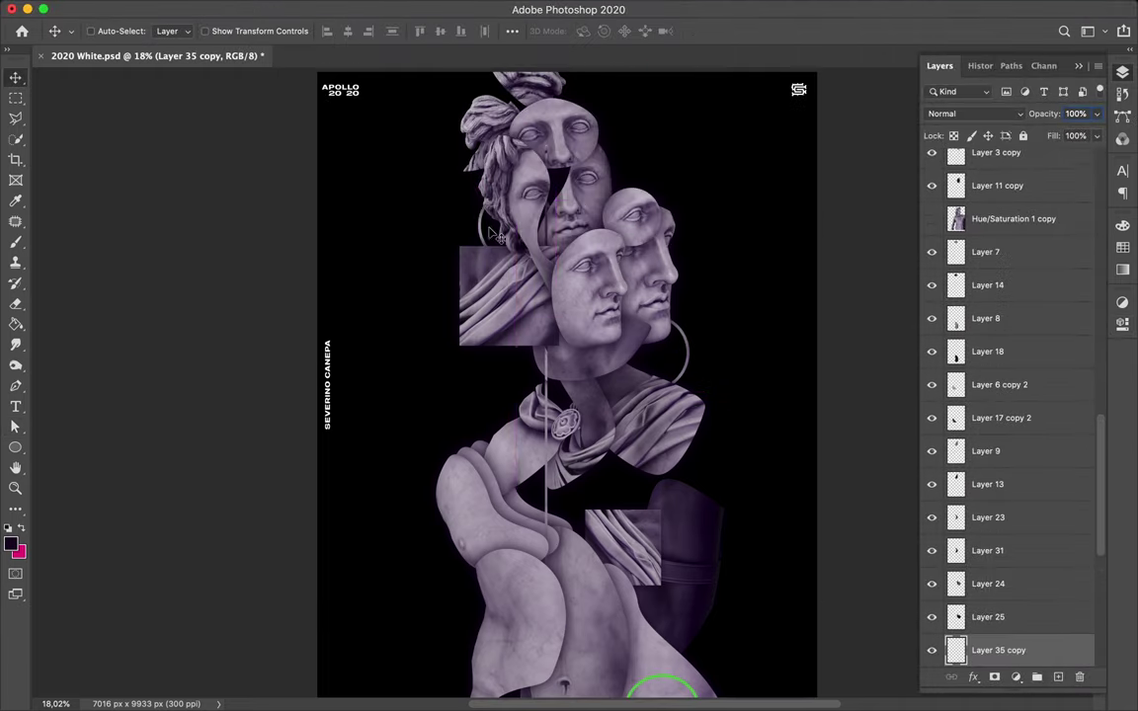
pyautogui.moveTo(481, 426); pyautogui.dragTo(445, 399)
pyautogui.scroll(-2, 540, 457)
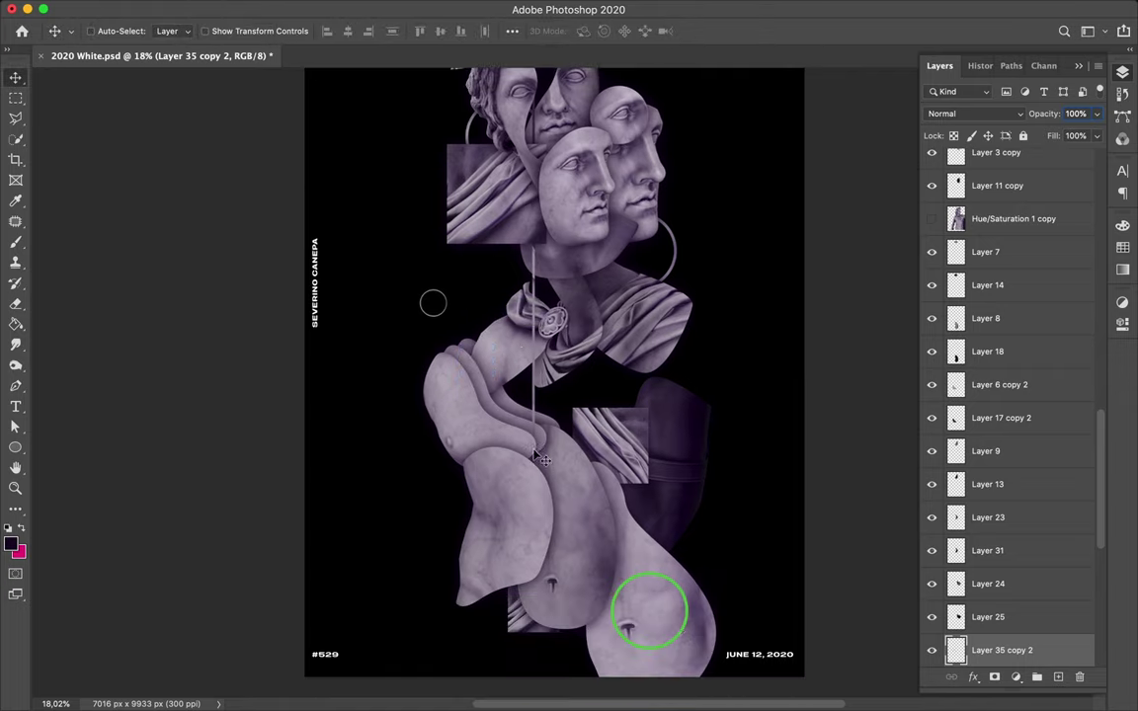
pyautogui.press('BackSpace')
# Draw a new outlined circle over the lower torso and rasterize it as Layer 36.
pyautogui.press('u')
pyautogui.moveTo(515, 488); pyautogui.dragTo(591, 562)
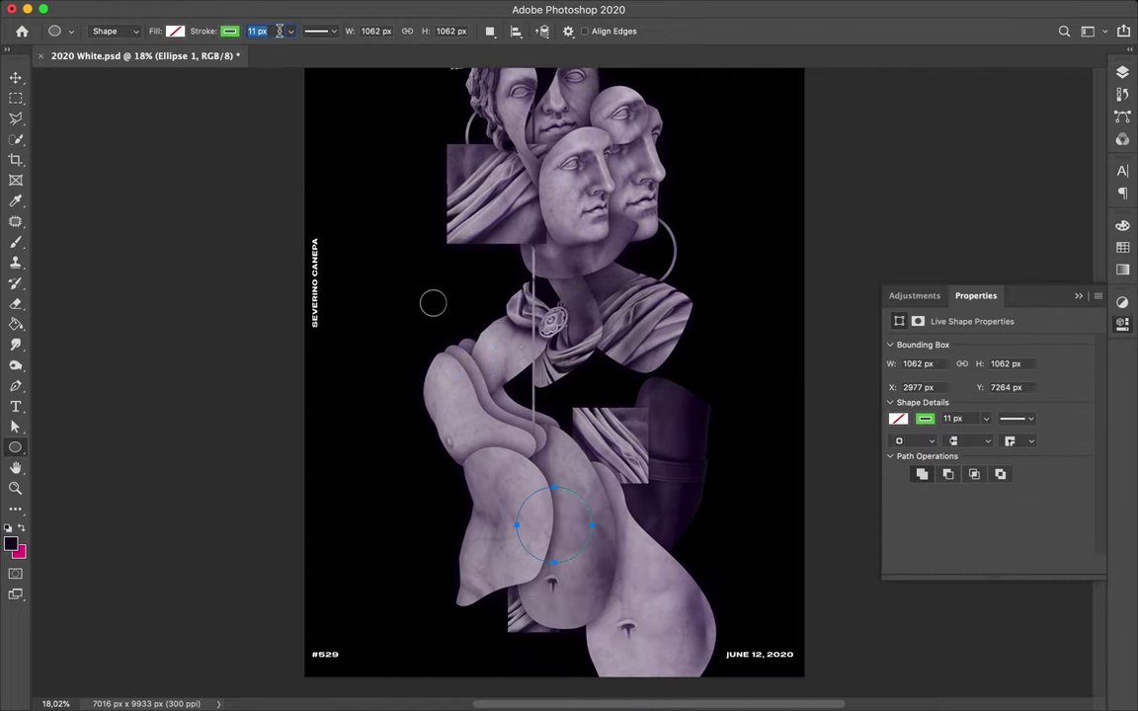
pyautogui.press('a')
pyautogui.press('v')
pyautogui.rightClick(987, 165)
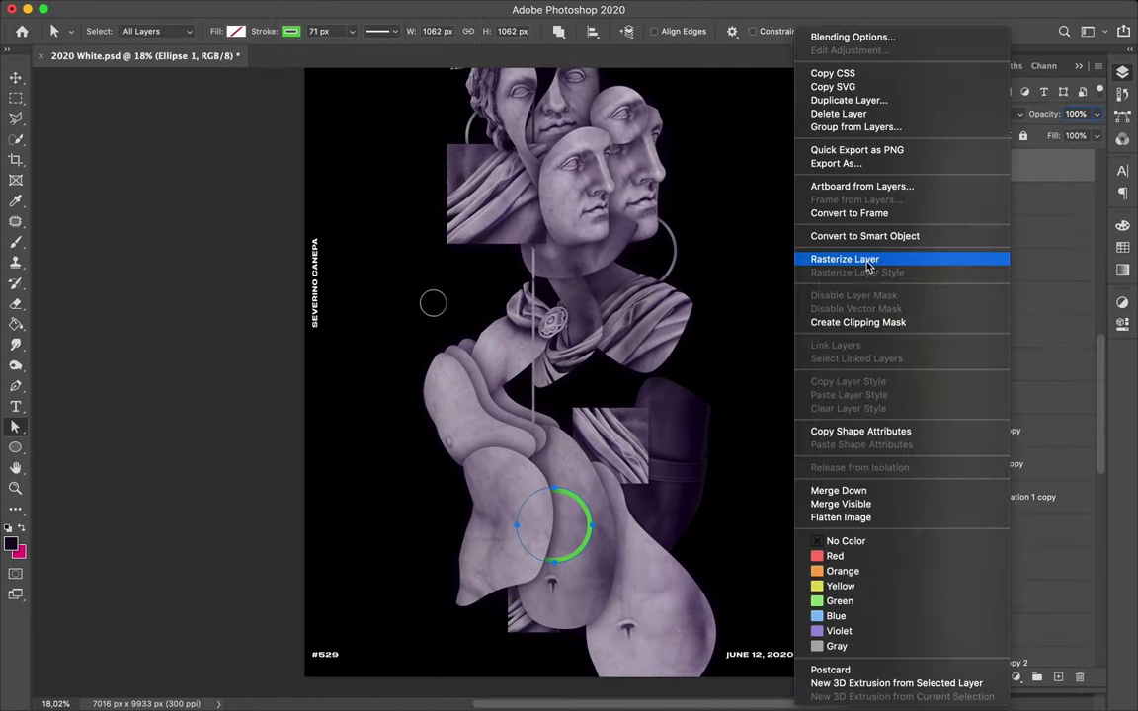
pyautogui.click(863, 254)
pyautogui.keyDown('ctrl'); pyautogui.click(955, 165); pyautogui.keyUp('ctrl')
# Position the ring and add a duplicate scaled to 60% near the bottom right.
pyautogui.click(598, 591)
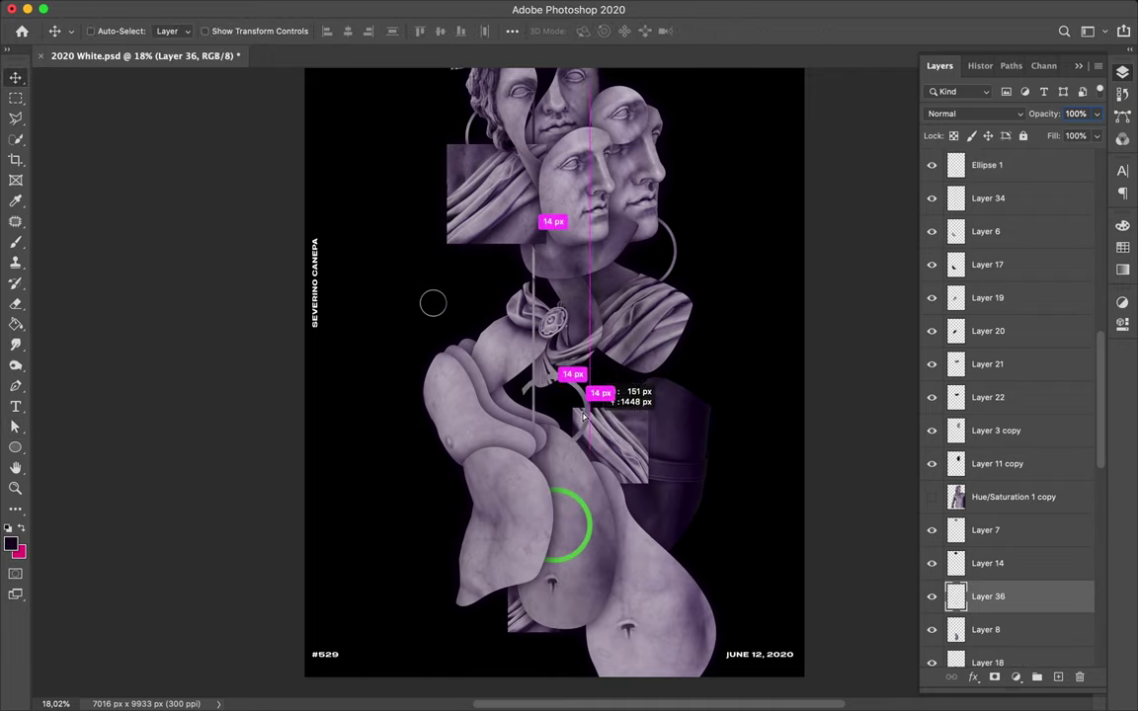
pyautogui.moveTo(577, 426); pyautogui.dragTo(741, 615)
pyautogui.moveTo(992, 596)
pyautogui.mouseDown()
pyautogui.moveTo(1001, 683)
pyautogui.moveTo(995, 609)
pyautogui.mouseUp()
pyautogui.scroll(5, 643, 296)
pyautogui.hotkey('ctrl', 'j')
pyautogui.hotkey('ctrl', 't')
pyautogui.moveTo(618, 265); pyautogui.dragTo(597, 279)
pyautogui.press('Return')
# Select Layer 34 and pick a brush preset for painting.
pyautogui.scroll(-5, 681, 380)
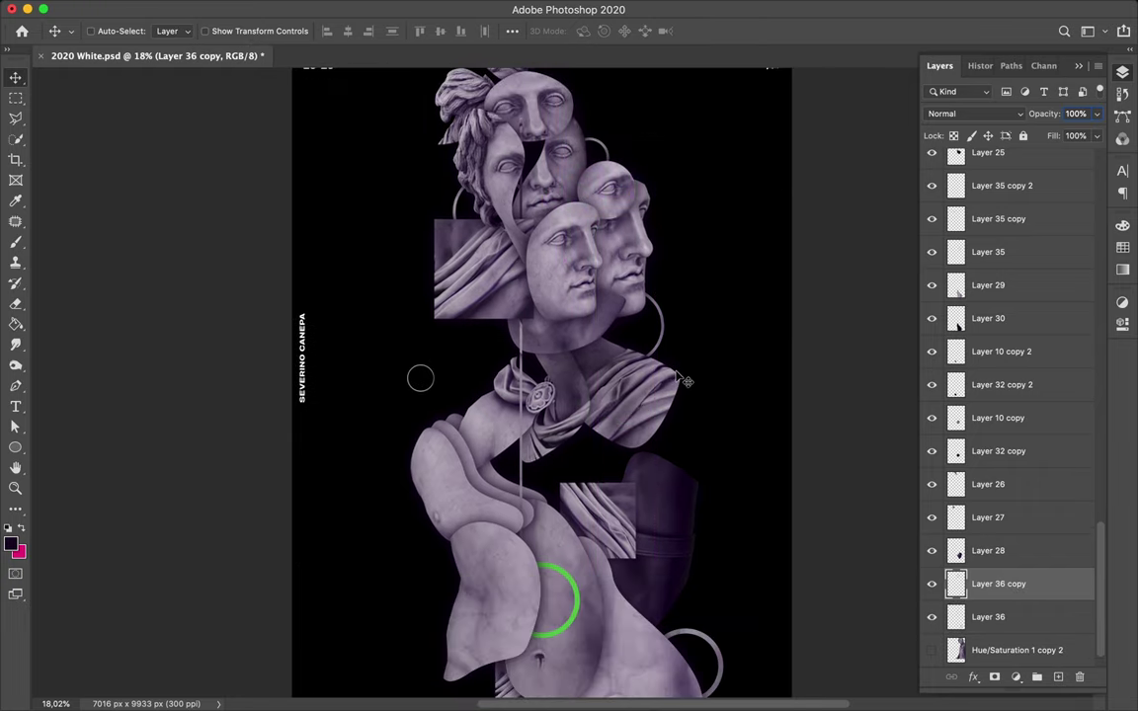
pyautogui.scroll(-5, 681, 380)
pyautogui.keyDown('ctrl'); pyautogui.click(559, 471); pyautogui.keyUp('ctrl')
pyautogui.press('b')
pyautogui.click(98, 31)
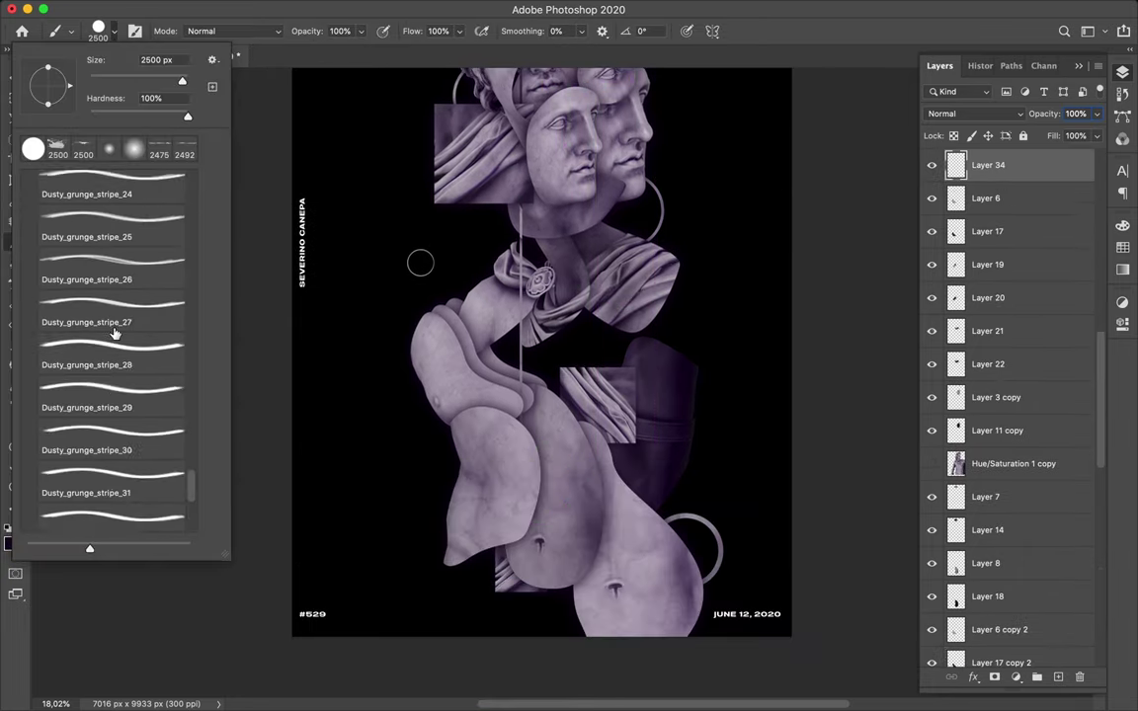
# Set the brush tip angle to 90°, fill a pink layer and move it over the torso.
pyautogui.click(642, 30)
pyautogui.write('90')
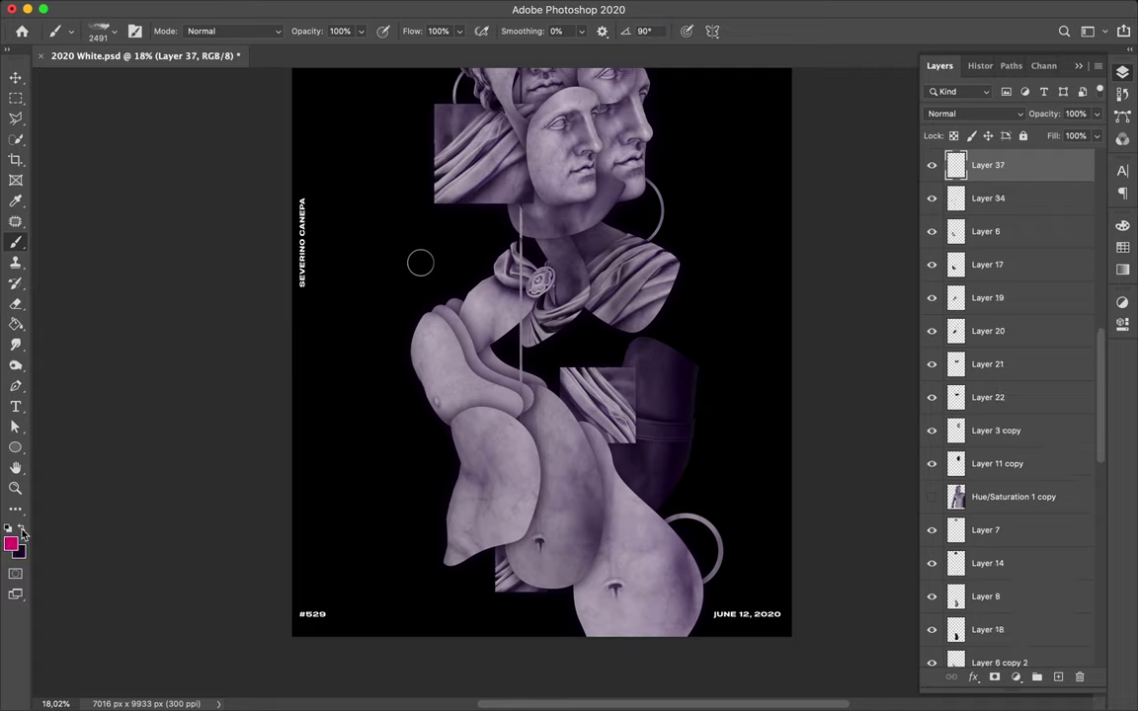
pyautogui.hotkey('alt', 'BackSpace')
pyautogui.press('v')
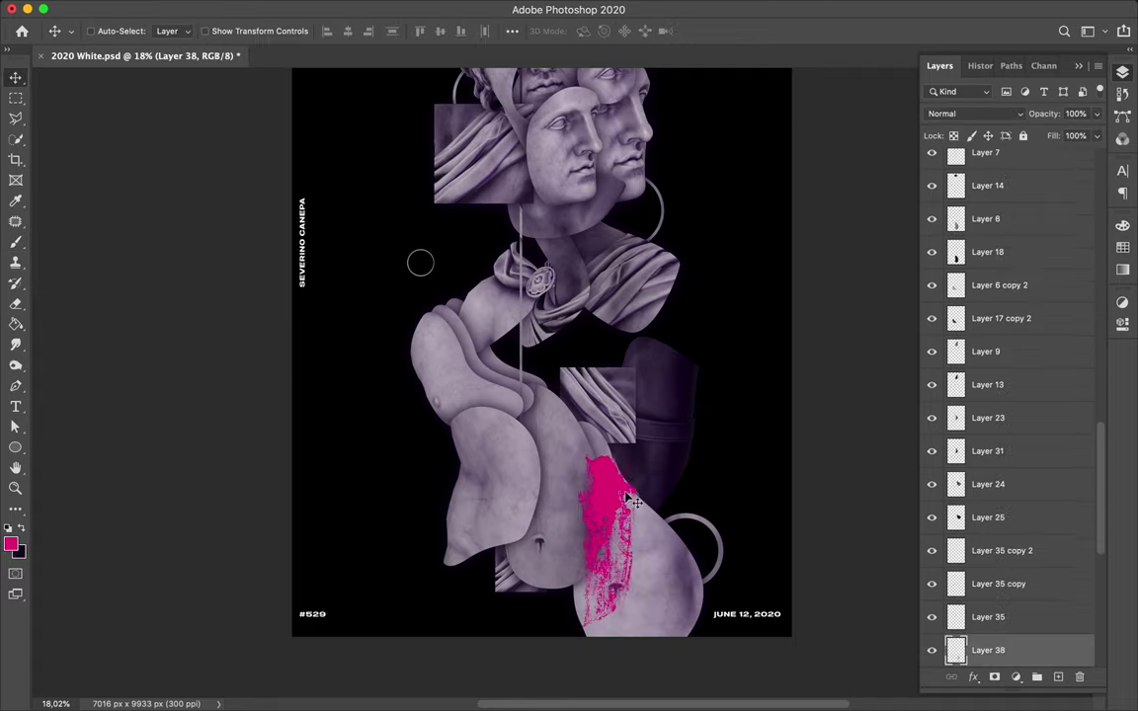
pyautogui.moveTo(640, 249); pyautogui.dragTo(582, 351)
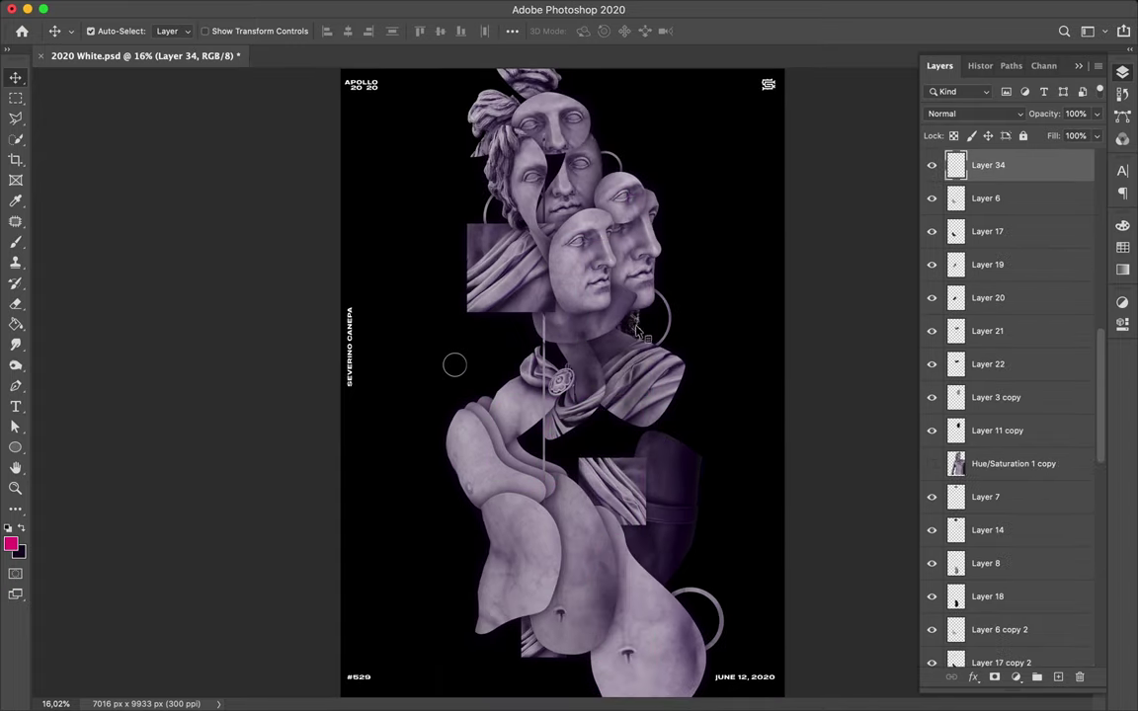
# Cut a thin vertical strip from the drapery fragment onto its own layer.
pyautogui.click(640, 331)
pyautogui.scroll(5, 640, 332)
pyautogui.scroll(2, 639, 332)
pyautogui.scroll(-6, 696, 310)
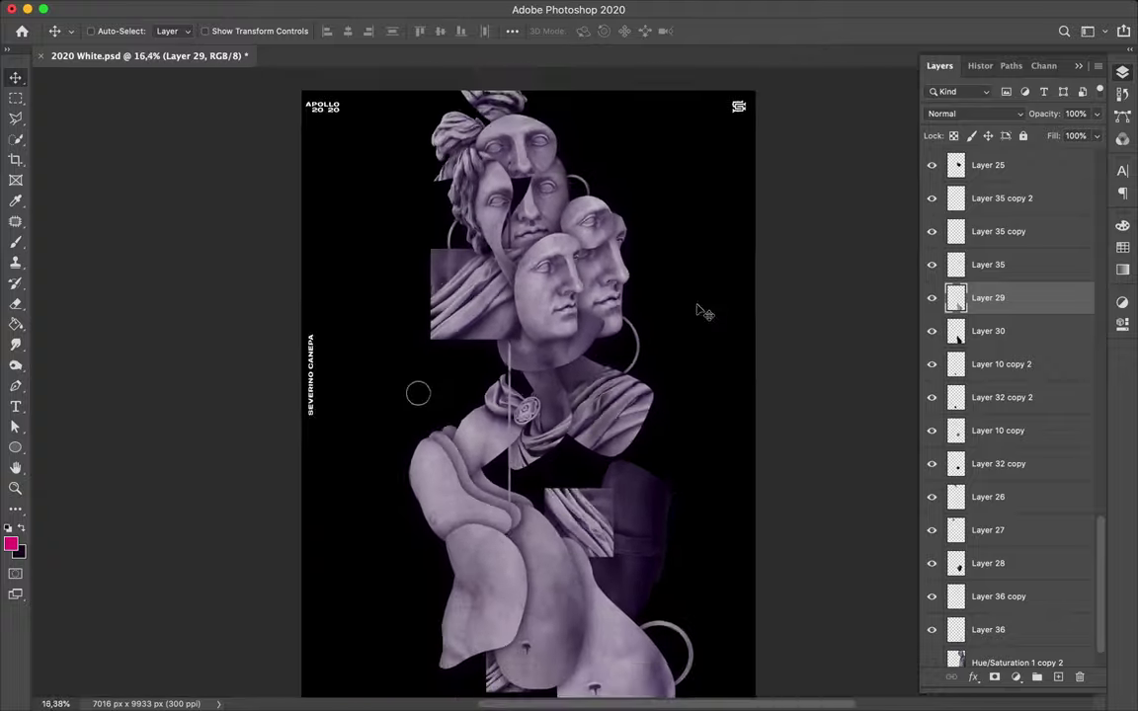
pyautogui.scroll(1, 643, 554)
pyautogui.press('m')
pyautogui.moveTo(630, 520); pyautogui.dragTo(640, 664)
pyautogui.hotkey('ctrl', 'j')
pyautogui.press('v')
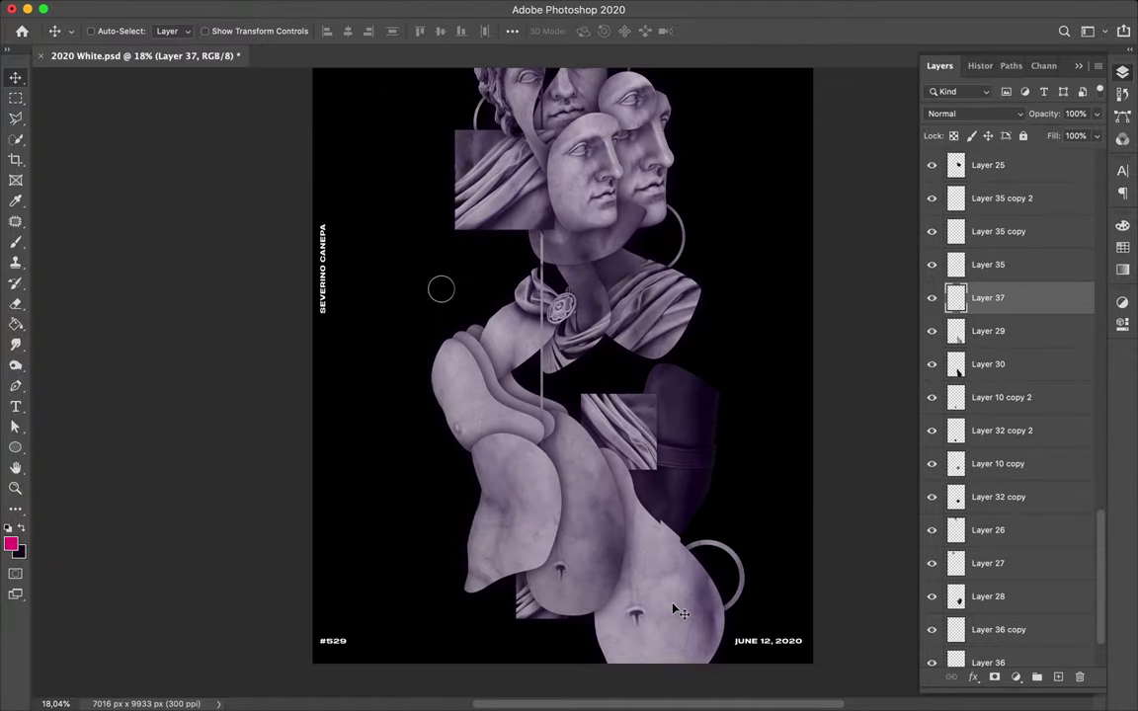
# Paint black grunge texture along the strip on Layer 38 and soften it with Gaussian Blur.
pyautogui.click(987, 331)
pyautogui.hotkey('ctrl', 'j')
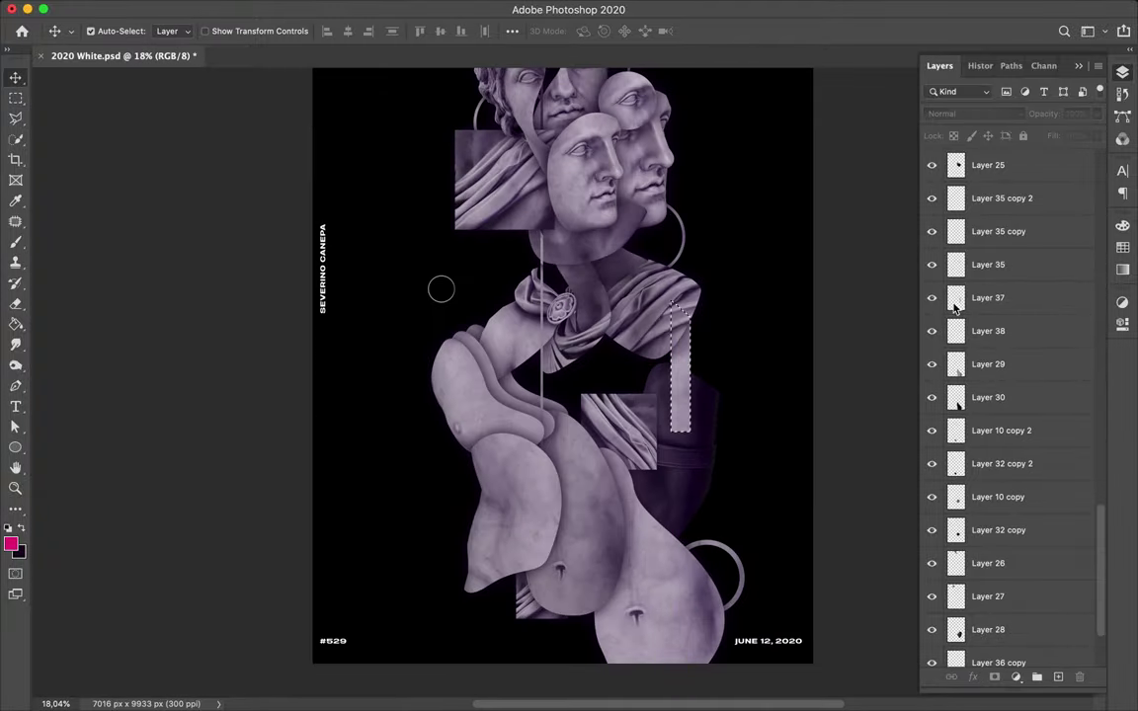
pyautogui.click(987, 331)
pyautogui.press('b')
pyautogui.press('x')
pyautogui.moveTo(640, 348); pyautogui.dragTo(654, 494)
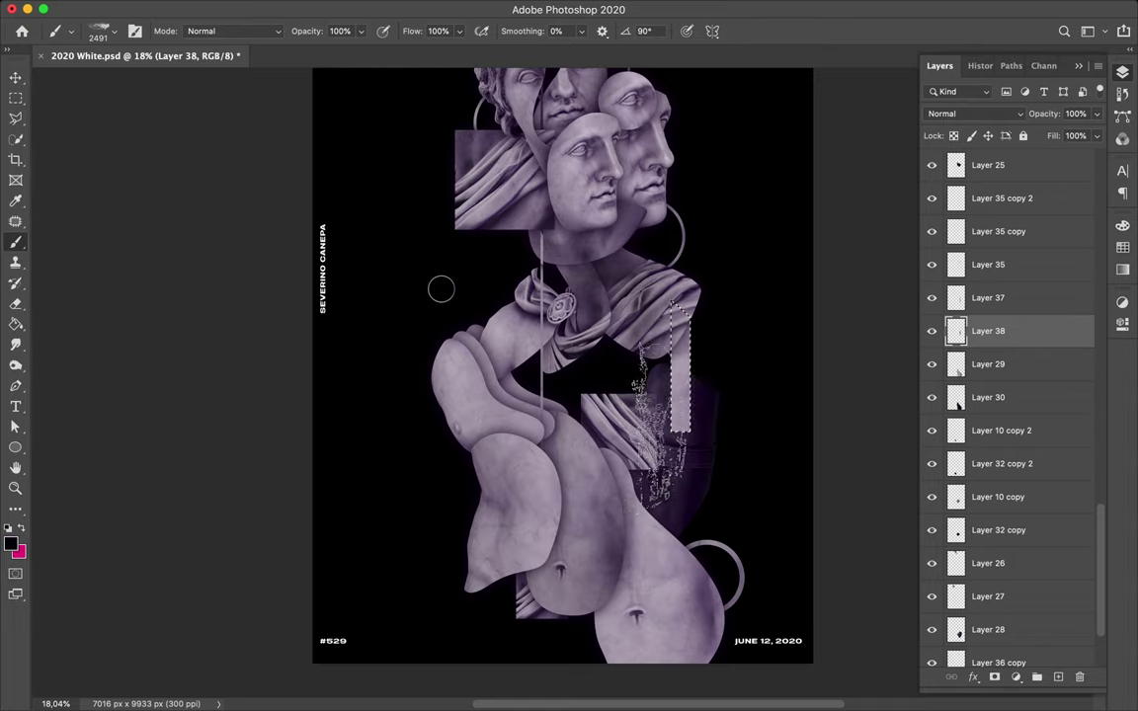
pyautogui.press('m')
pyautogui.click(406, 10)
pyautogui.click(399, 32)
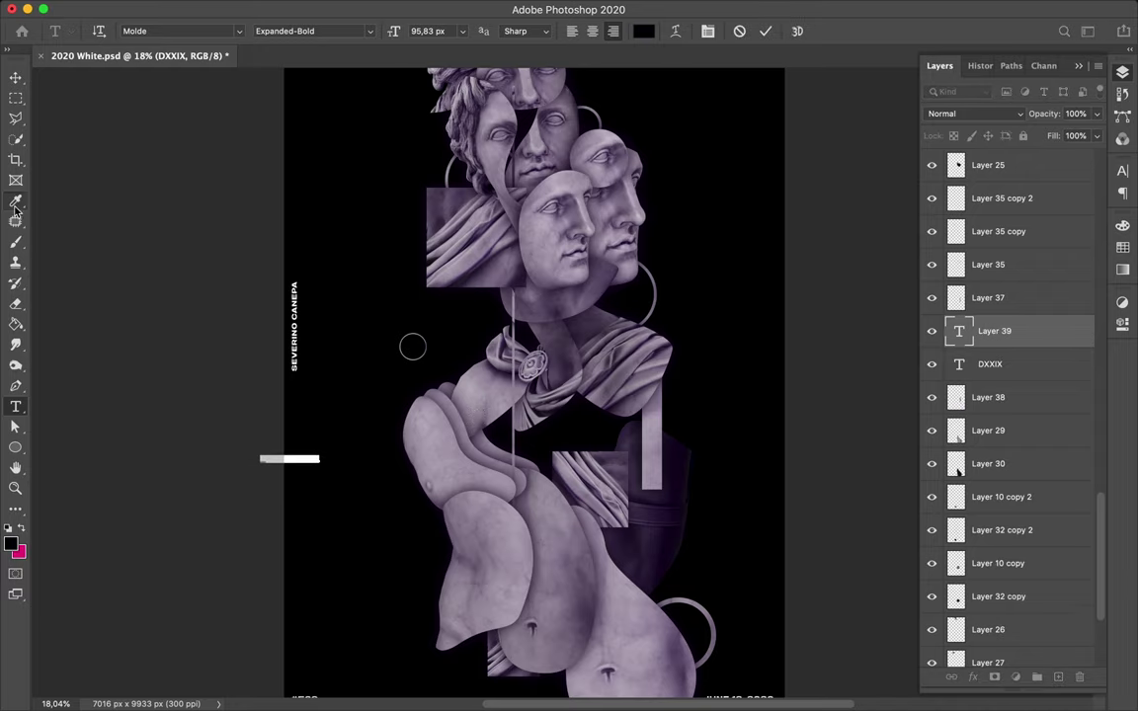
# Colour the DXXIX text with light grey sampled from the statue.
pyautogui.click(16, 202)
pyautogui.click(400, 402)
pyautogui.click(642, 30)
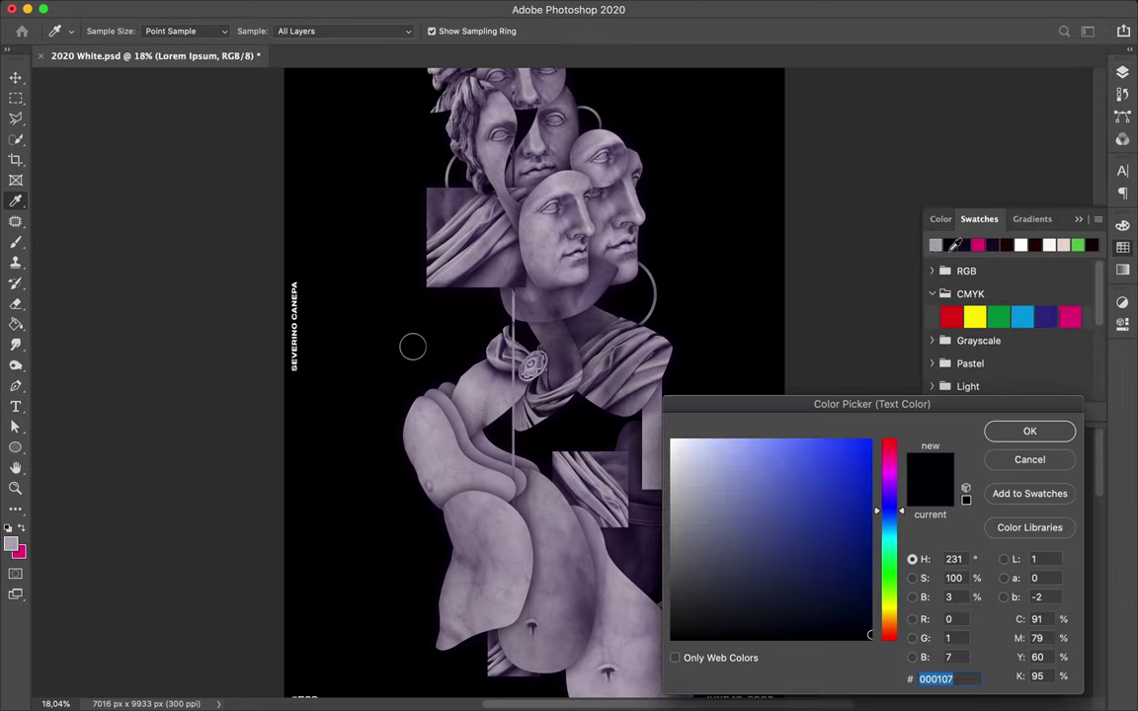
pyautogui.press('Return')
# Rotate the DXXIX text 90° and move it down the poster's left side.
pyautogui.click(380, 388)
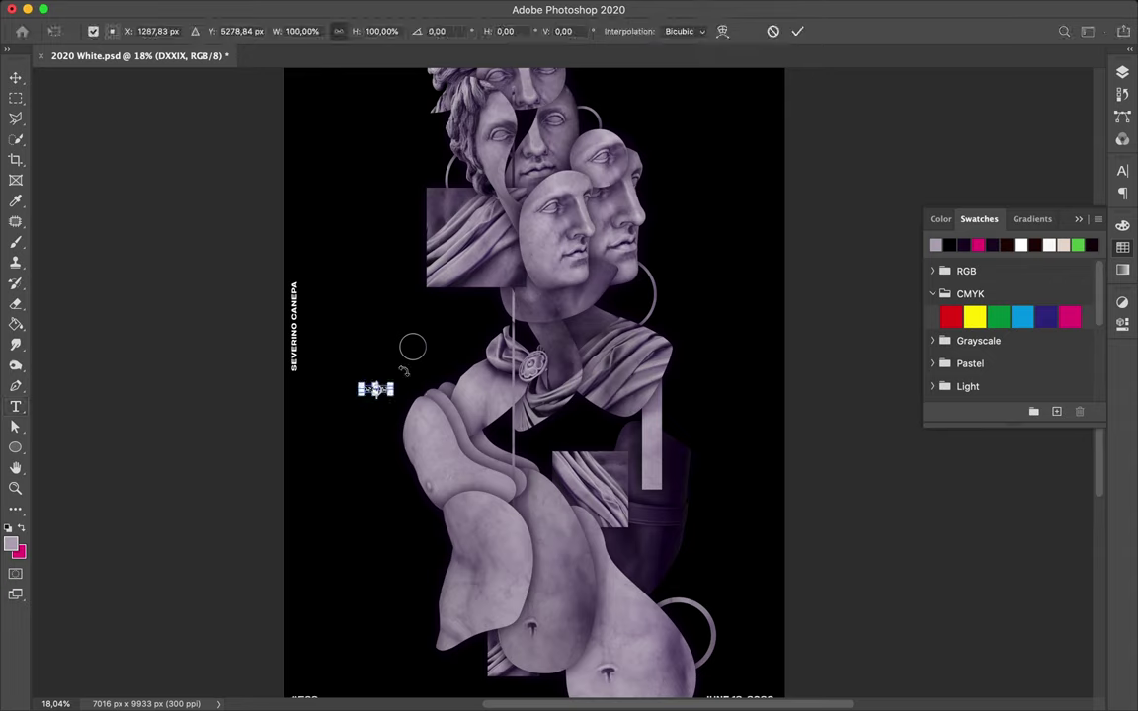
pyautogui.press('Return')
pyautogui.moveTo(376, 396); pyautogui.dragTo(339, 464)
# Widen the numeral's tracking and set its font to Baskerville Regular.
pyautogui.click(1122, 170)
pyautogui.click(1076, 231)
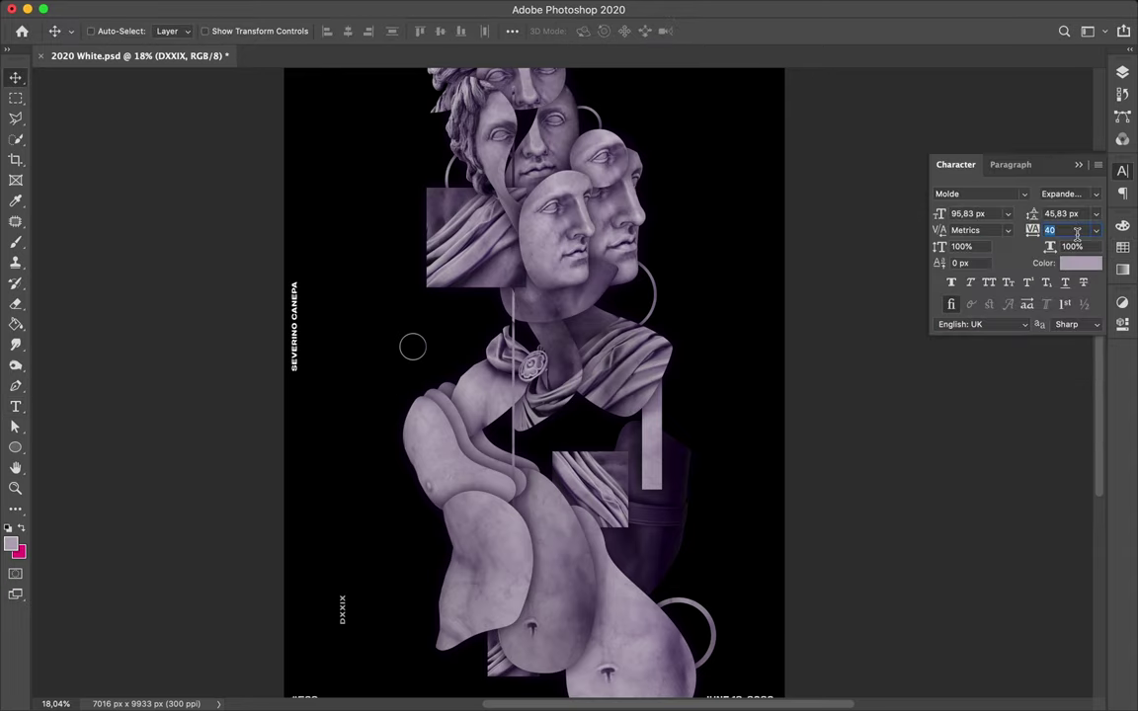
pyautogui.click(1009, 164)
pyautogui.click(955, 164)
pyautogui.click(1024, 193)
pyautogui.click(699, 250)
pyautogui.scroll(-10, 939, 533)
pyautogui.scroll(-8, 939, 553)
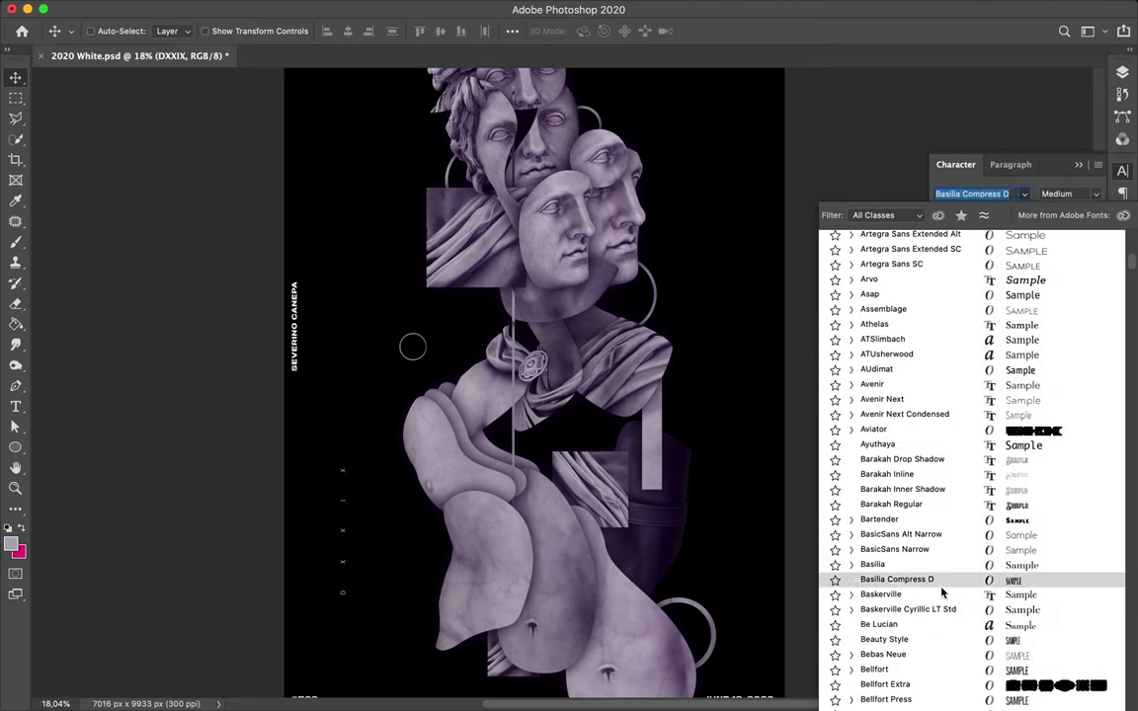
pyautogui.click(851, 593)
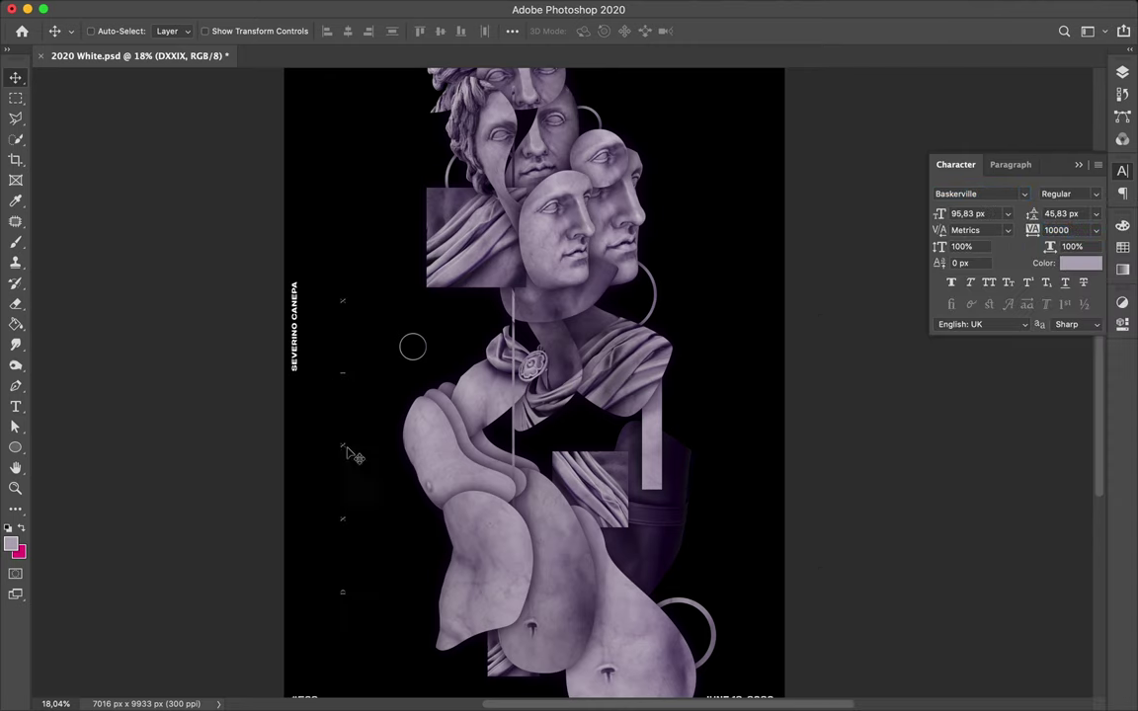
pyautogui.scroll(2, 348, 587)
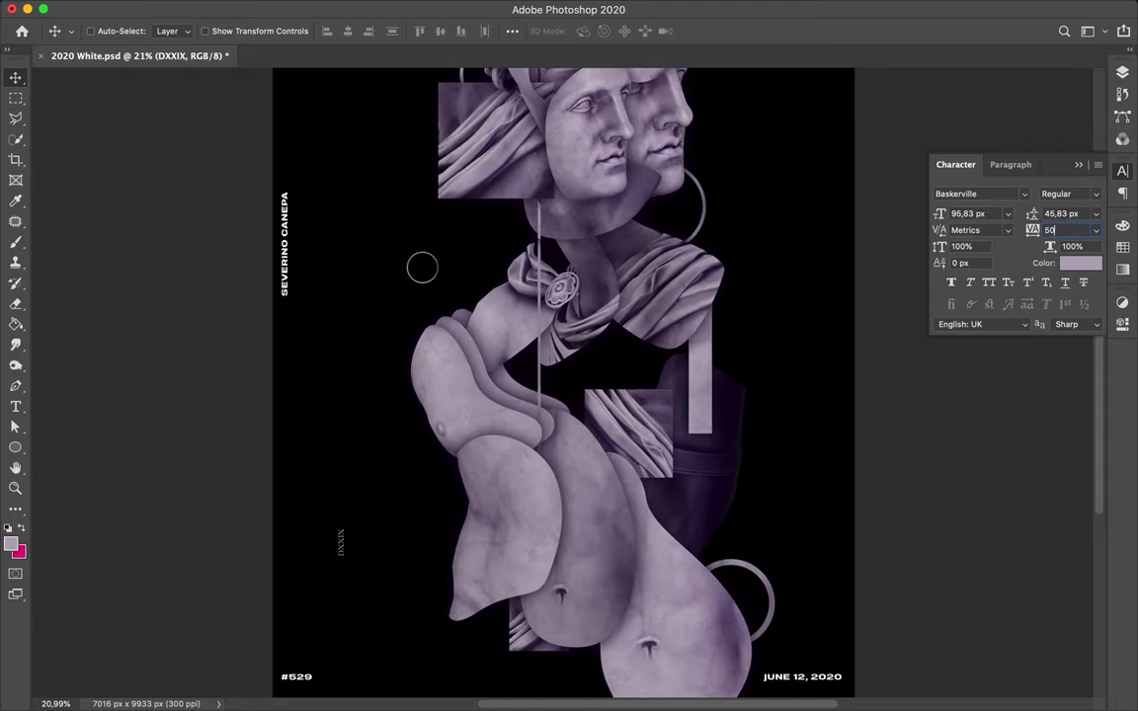
# Duplicate the numeral text into separate single-letter layers X, X and I.
pyautogui.doubleClick(341, 538)
pyautogui.moveTo(341, 554); pyautogui.dragTo(357, 493)
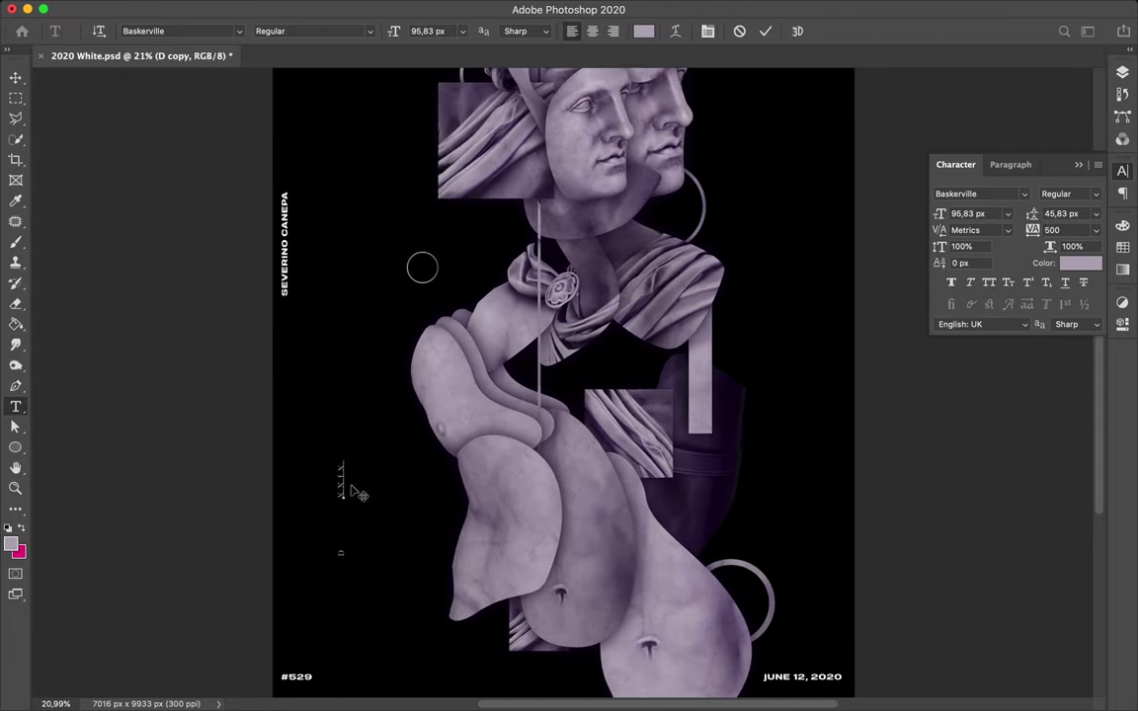
pyautogui.write('X')
pyautogui.hotkey('ctrl', 'Return')
pyautogui.doubleClick(340, 419)
pyautogui.write('X')
pyautogui.hotkey('ctrl', 'Return')
pyautogui.doubleClick(341, 360)
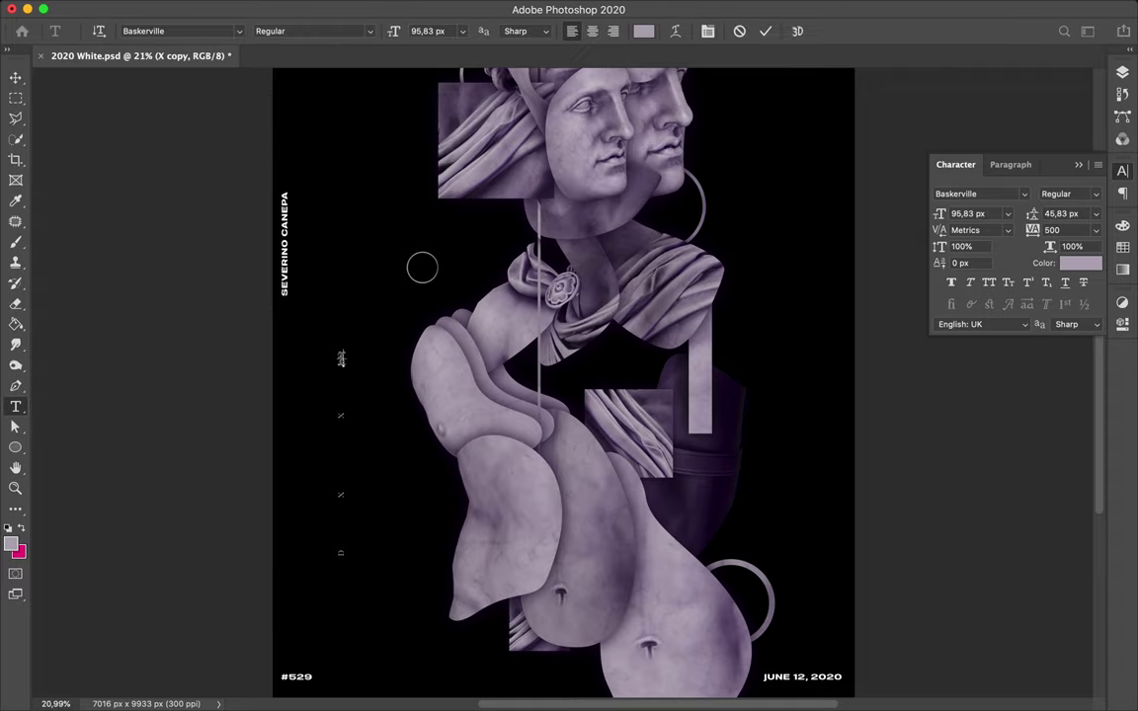
pyautogui.write('I')
pyautogui.hotkey('ctrl', 'Return')
pyautogui.press('t')
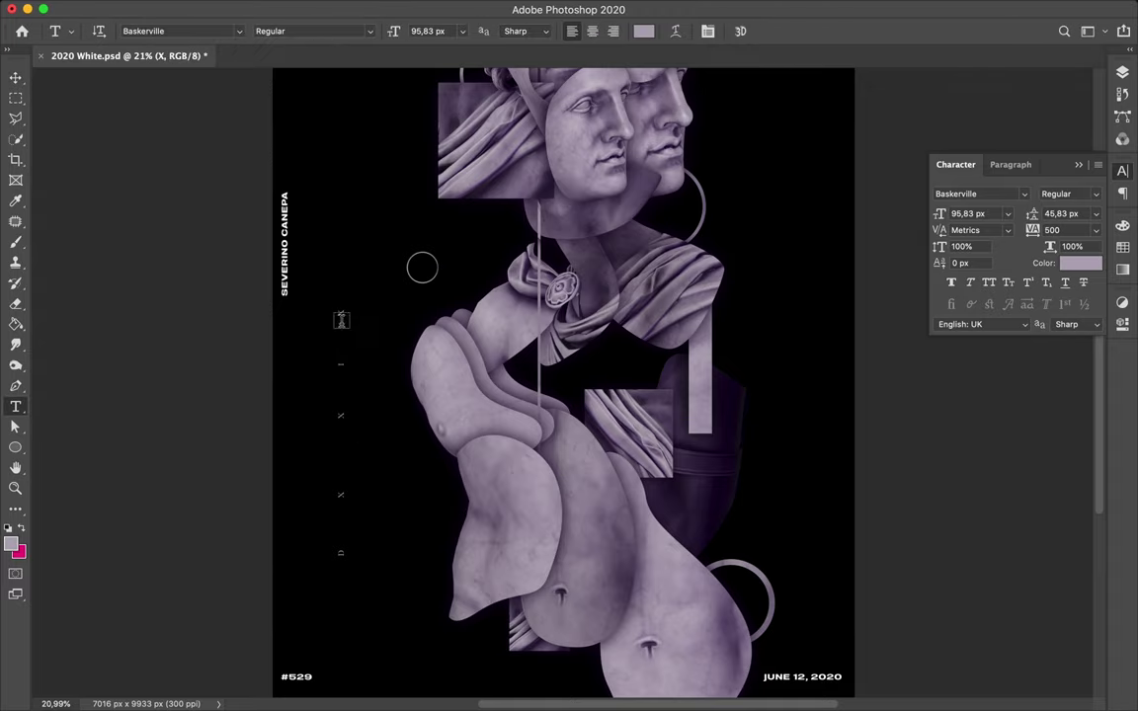
# Distribute the five letter layers evenly down the page and group them as Group 1.
pyautogui.press('v')
pyautogui.press('F7')
pyautogui.click(999, 498)
pyautogui.keyDown('shift'); pyautogui.click(1034, 346); pyautogui.keyUp('shift')
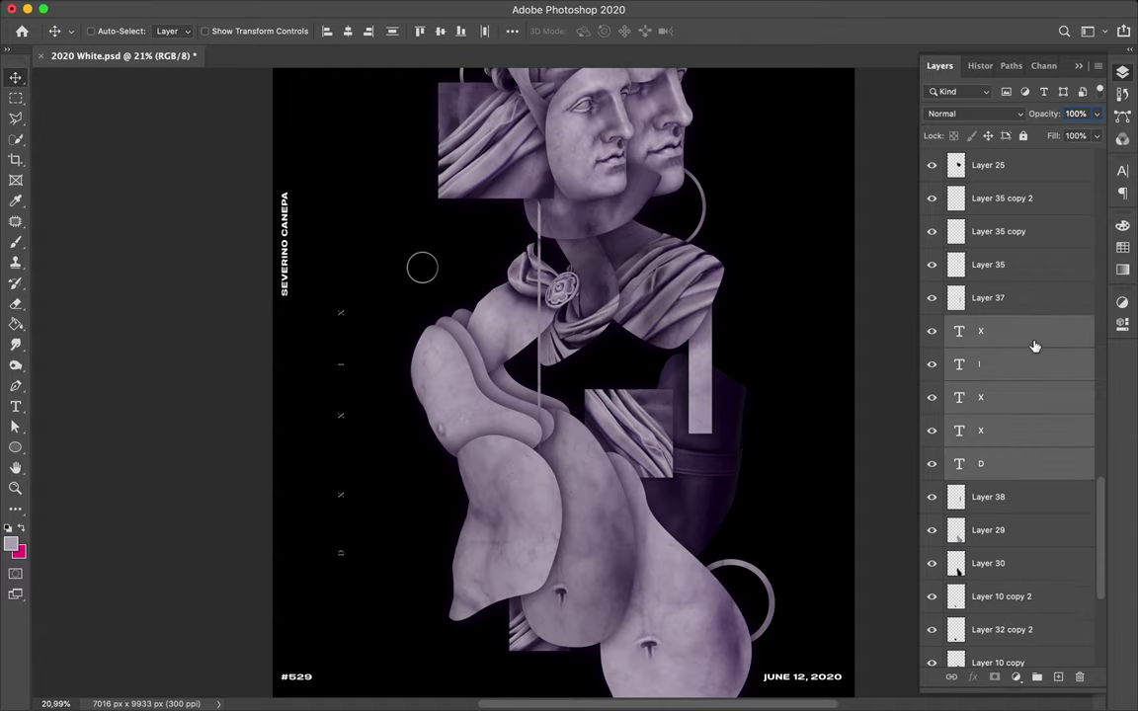
pyautogui.scroll(-5, 343, 317)
pyautogui.keyDown('ctrl'); pyautogui.click(334, 408); pyautogui.keyUp('ctrl')
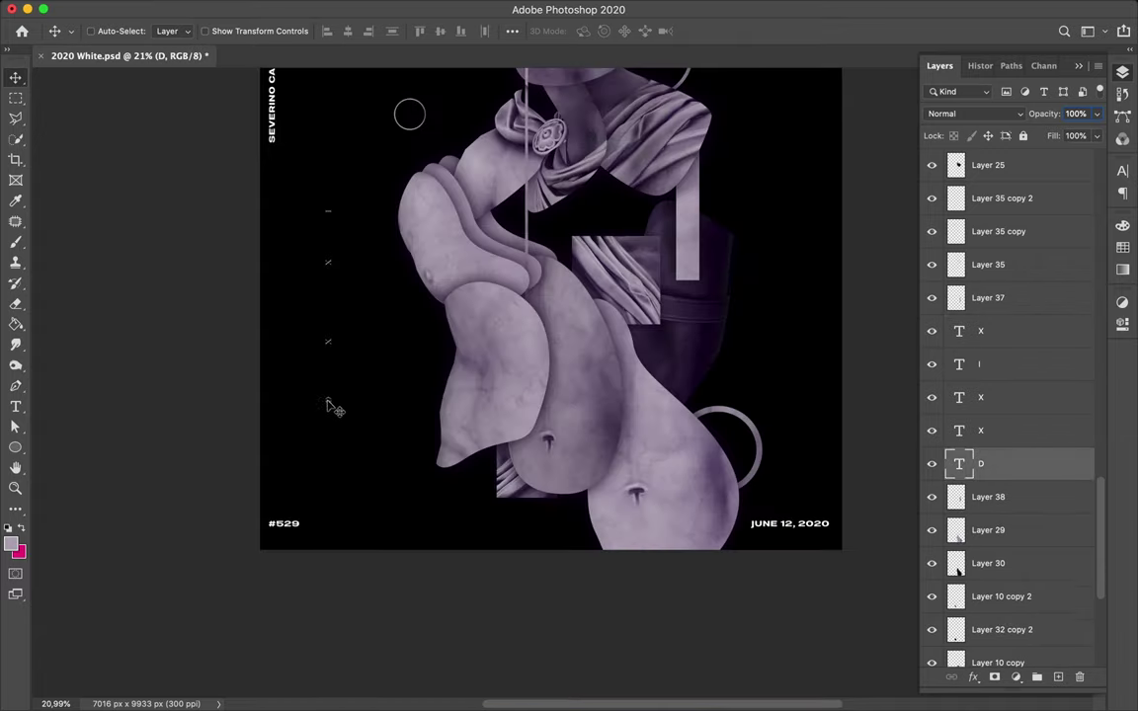
pyautogui.click(511, 31)
pyautogui.click(437, 177)
pyautogui.scroll(-2, 358, 275)
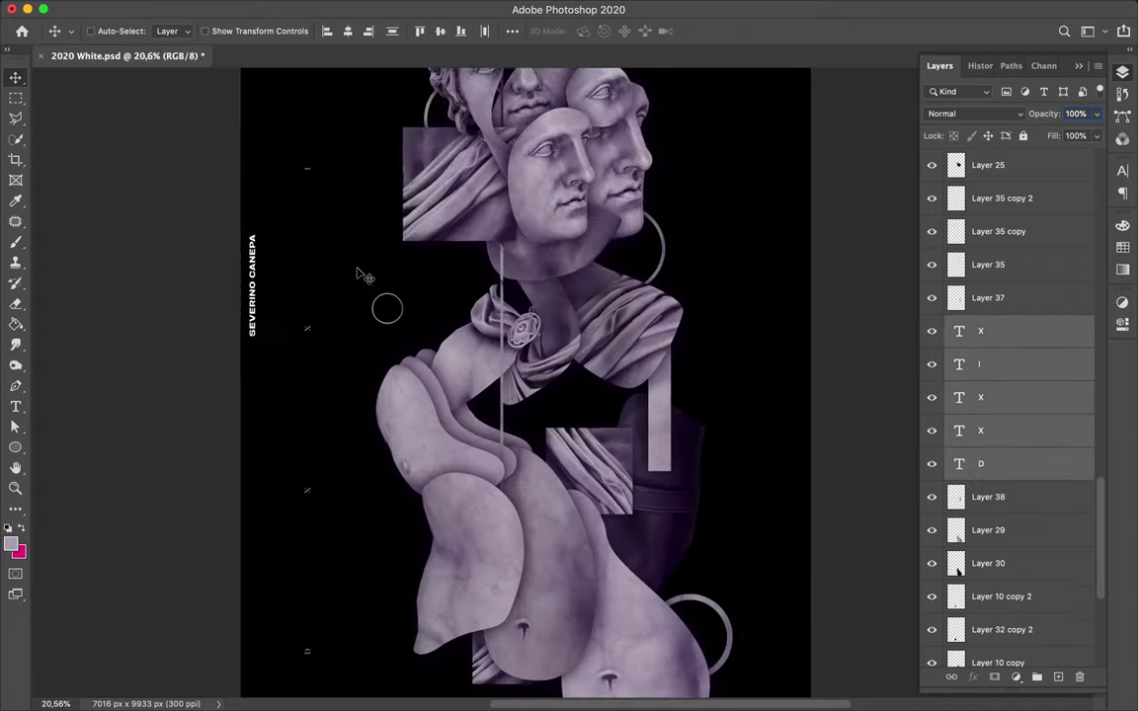
pyautogui.hotkey('ctrl', 'g')
# Copy Group 1 to the right edge and flip it -100% in width and height.
pyautogui.click(512, 30)
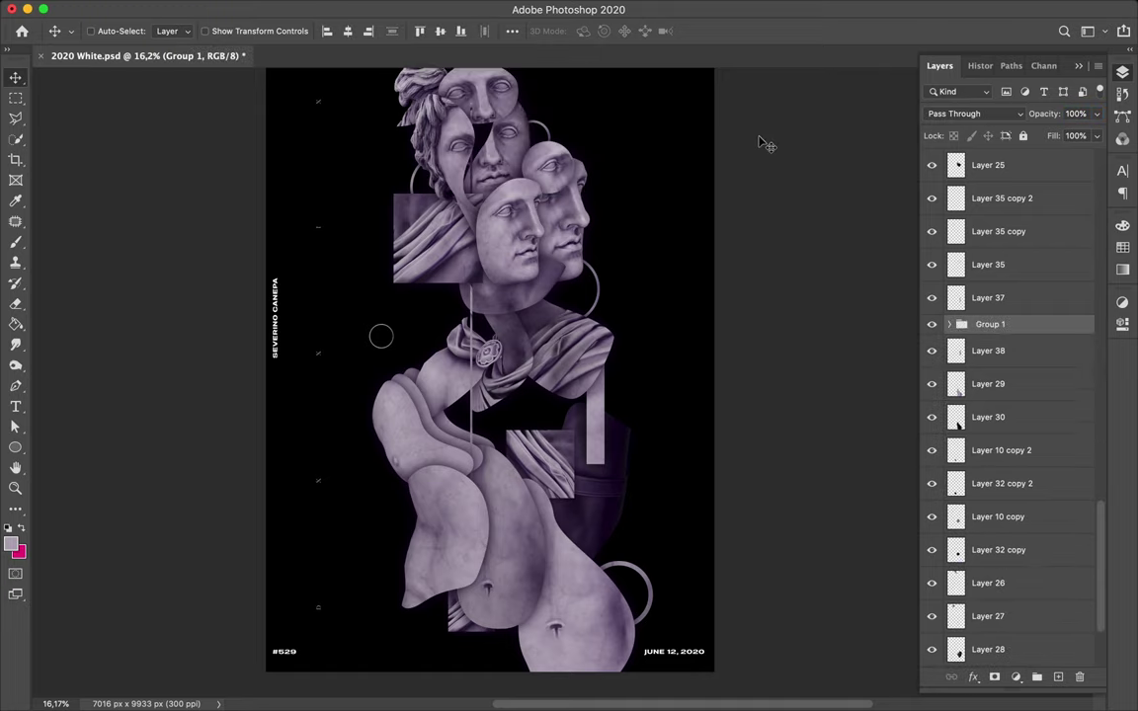
pyautogui.scroll(3, 318, 312)
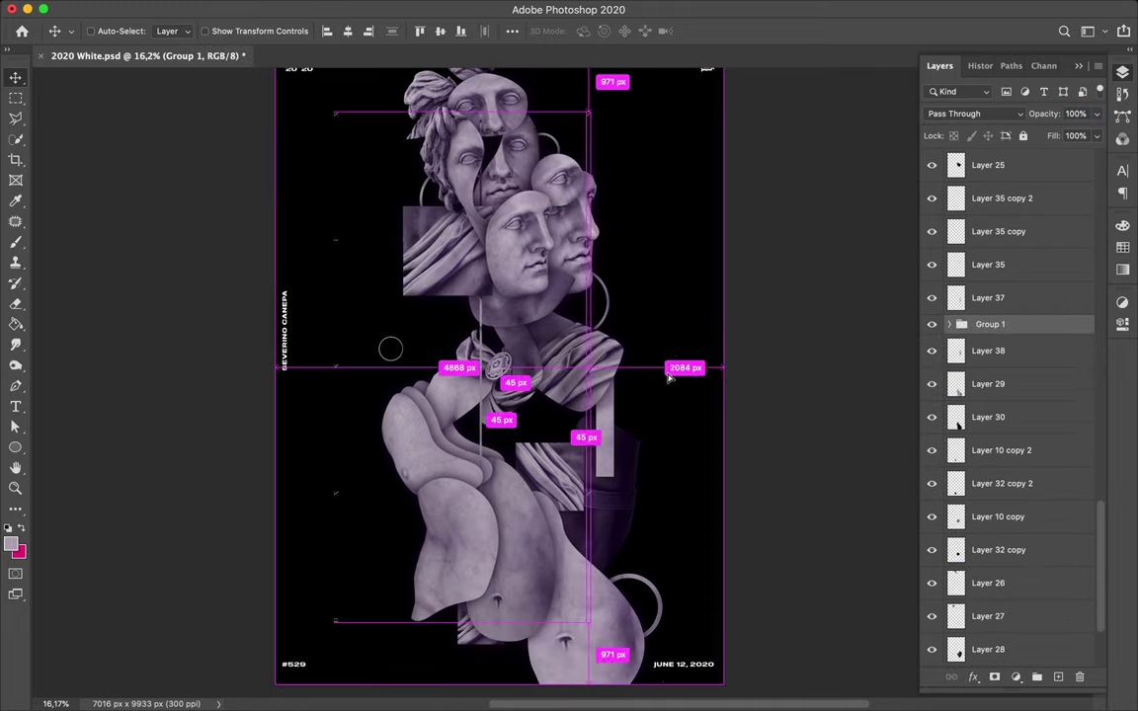
pyautogui.moveTo(329, 312); pyautogui.dragTo(683, 88)
pyautogui.hotkey('ctrl', 't')
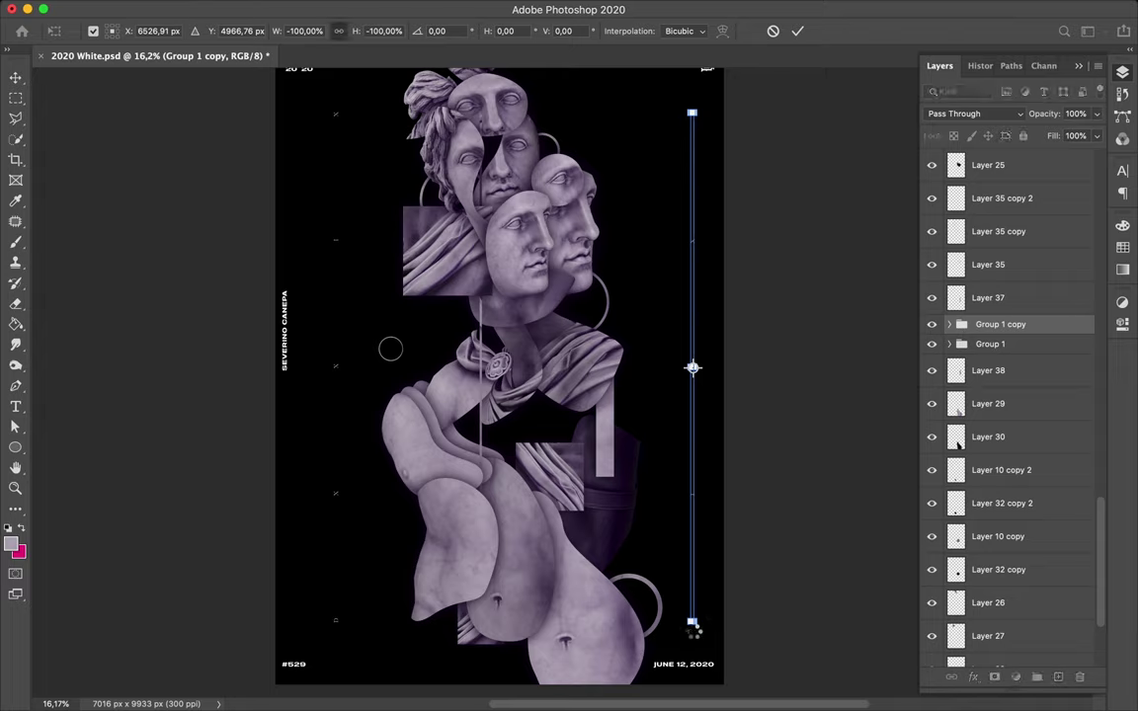
pyautogui.press('Return')
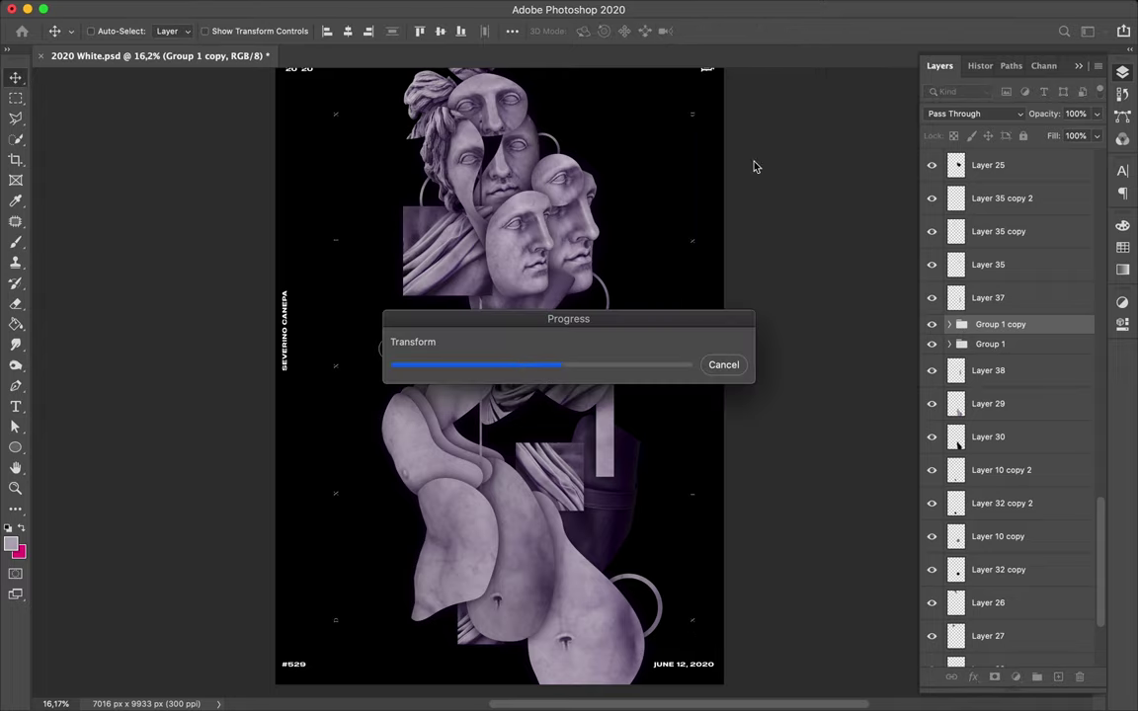